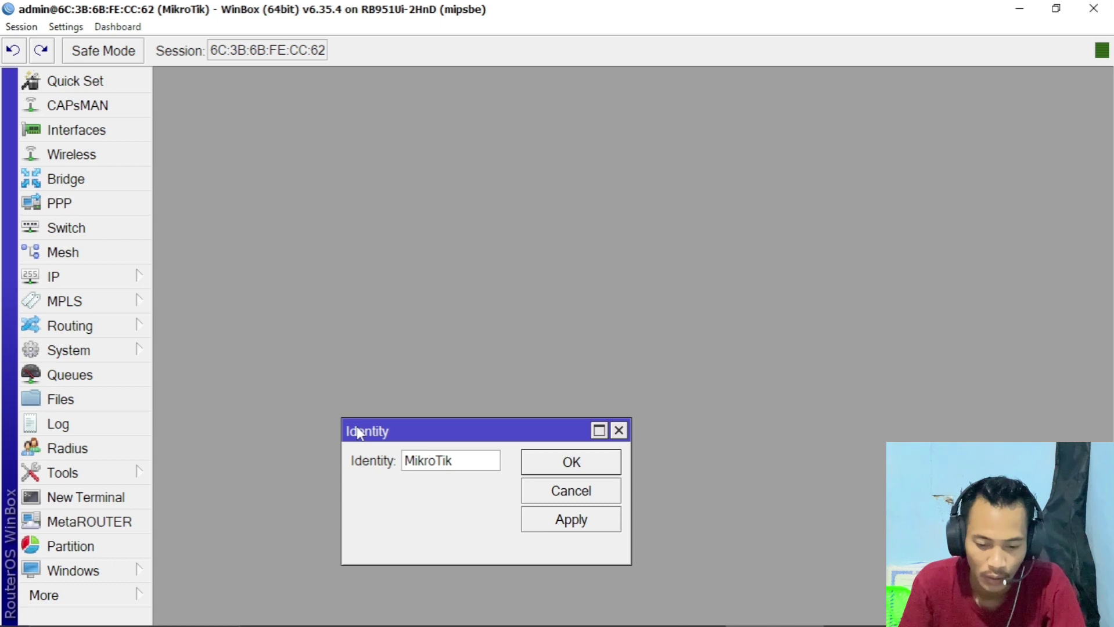
# - Check the task sheet, then rename the router identity to UKK2024@R2_ followed by the student's name
pyautogui.hotkey('alt', 'Tab')
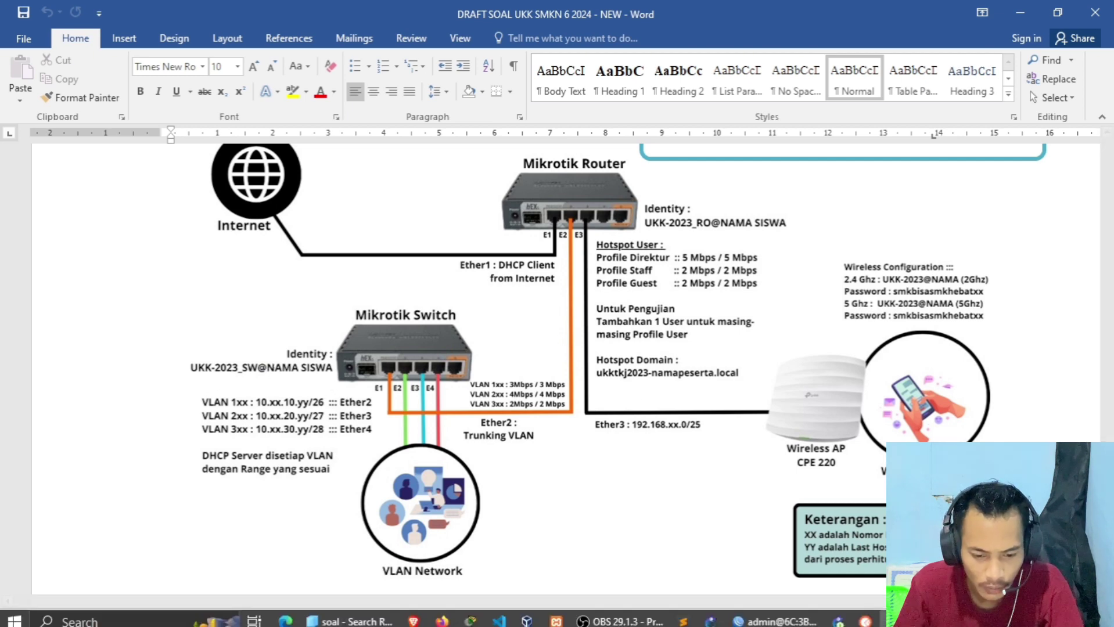
pyautogui.click(768, 619)
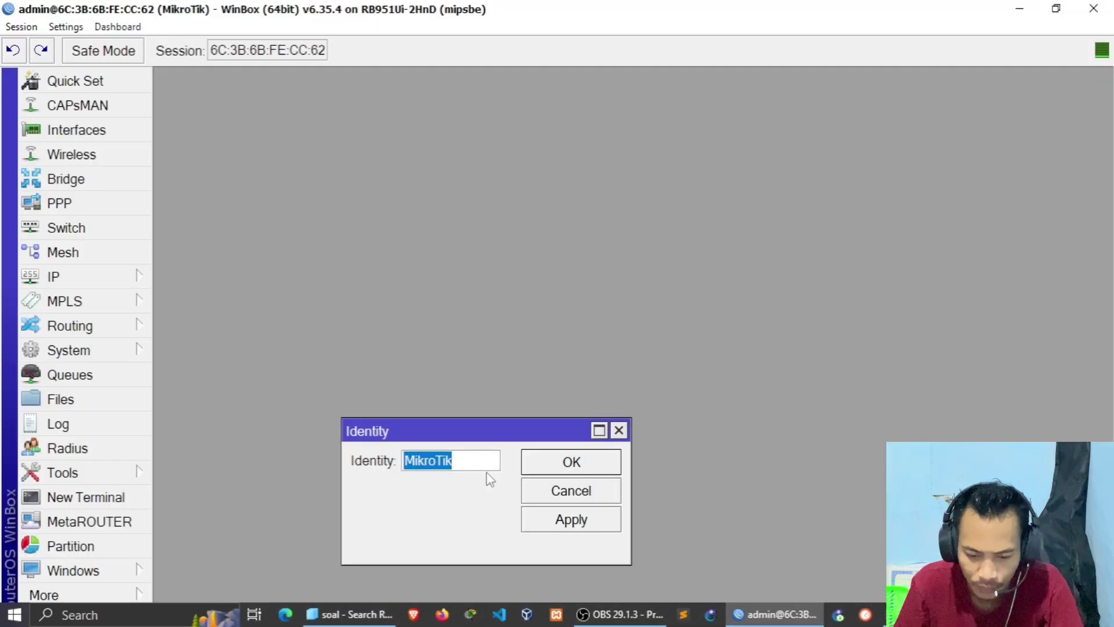
pyautogui.write('UKK')
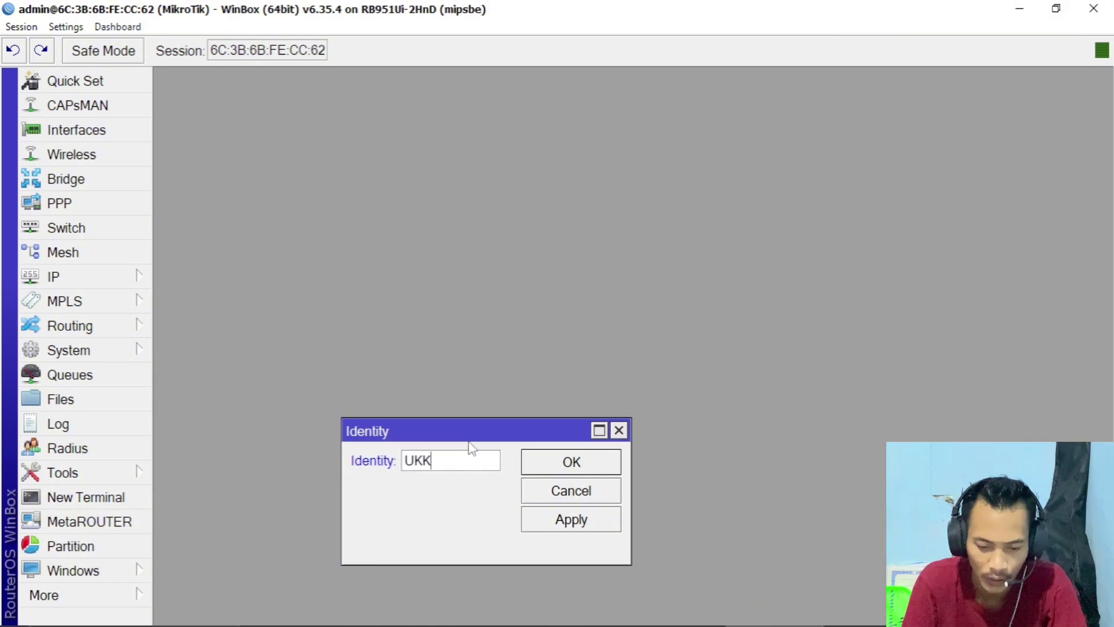
pyautogui.write('2')
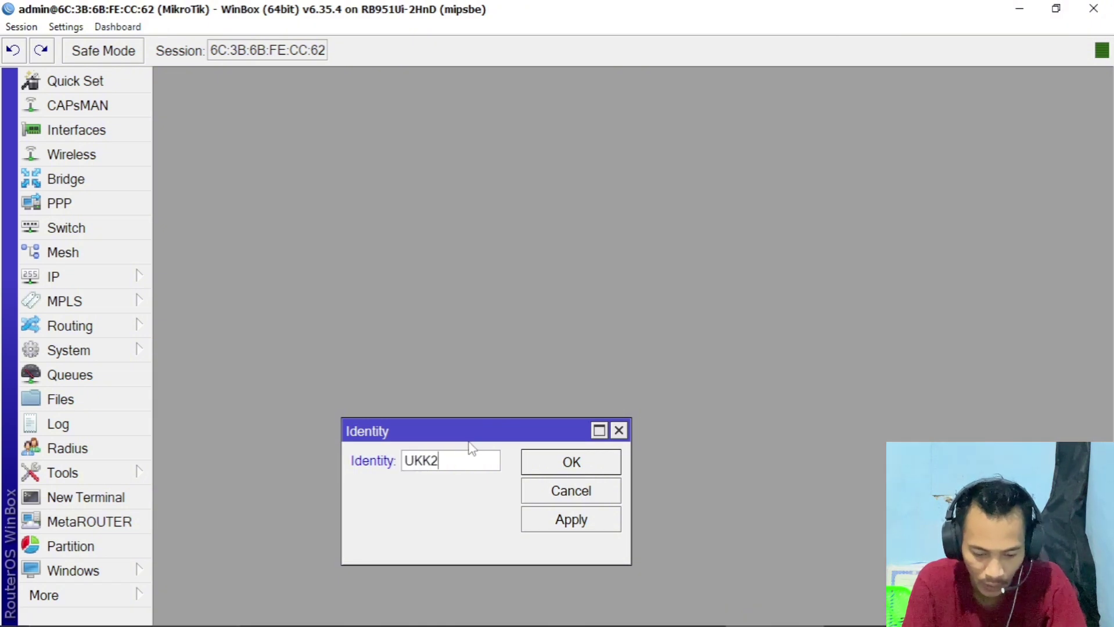
pyautogui.write('024@')
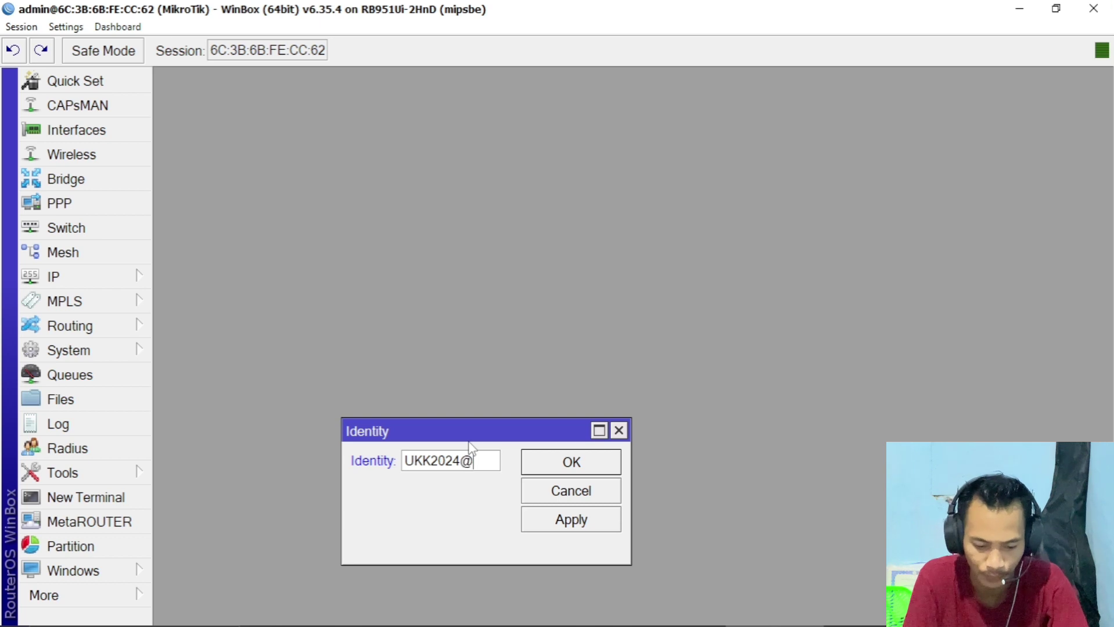
pyautogui.write('R2')
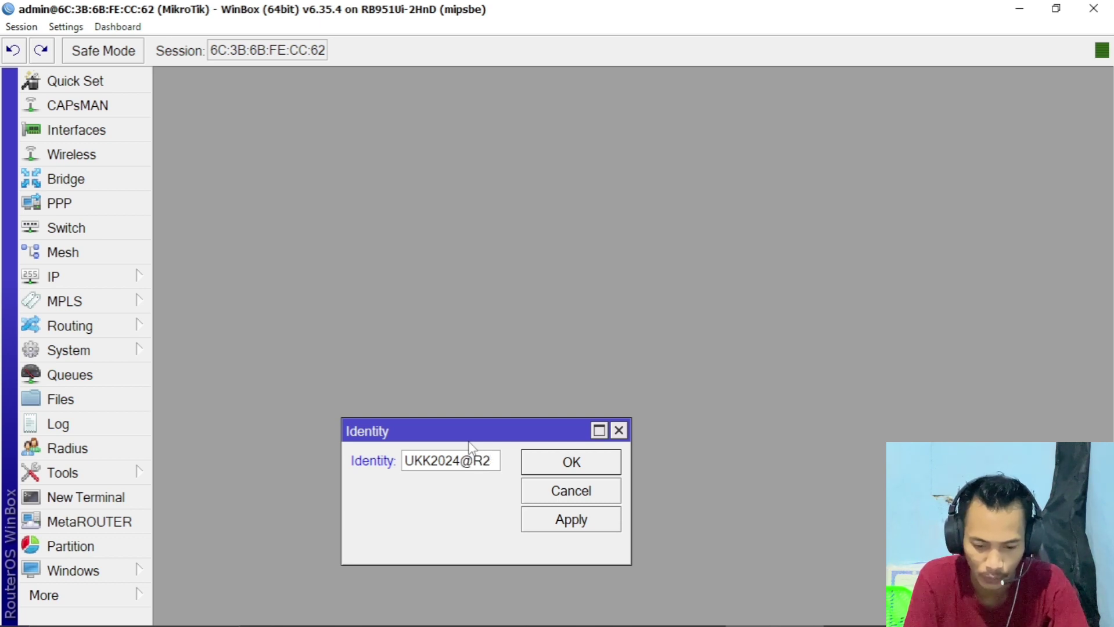
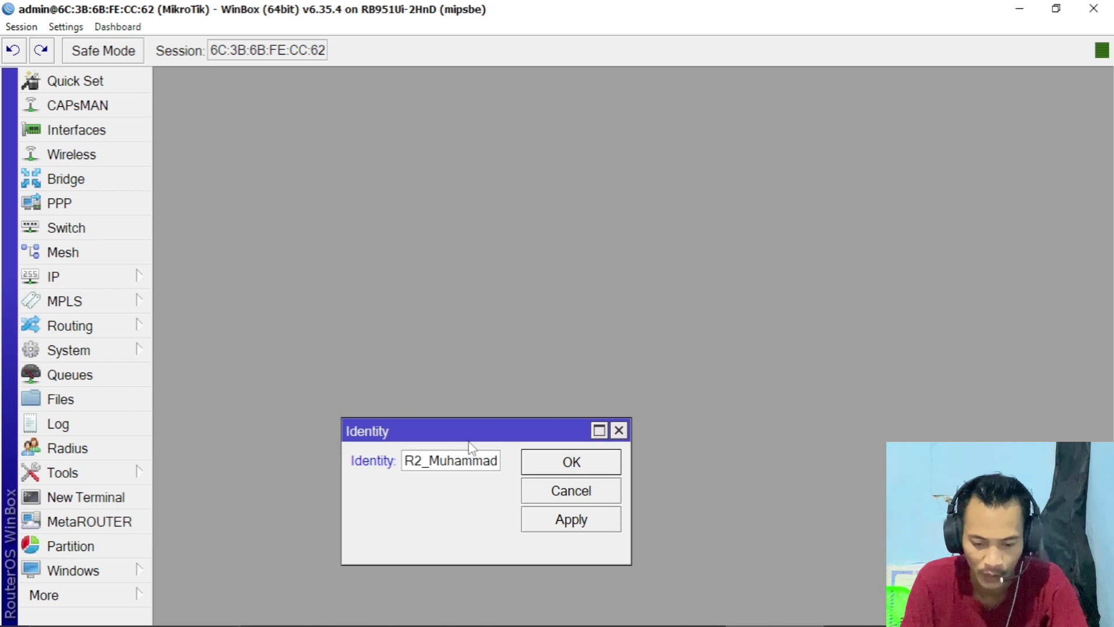
pyautogui.click(538, 520)
pyautogui.click(552, 469)
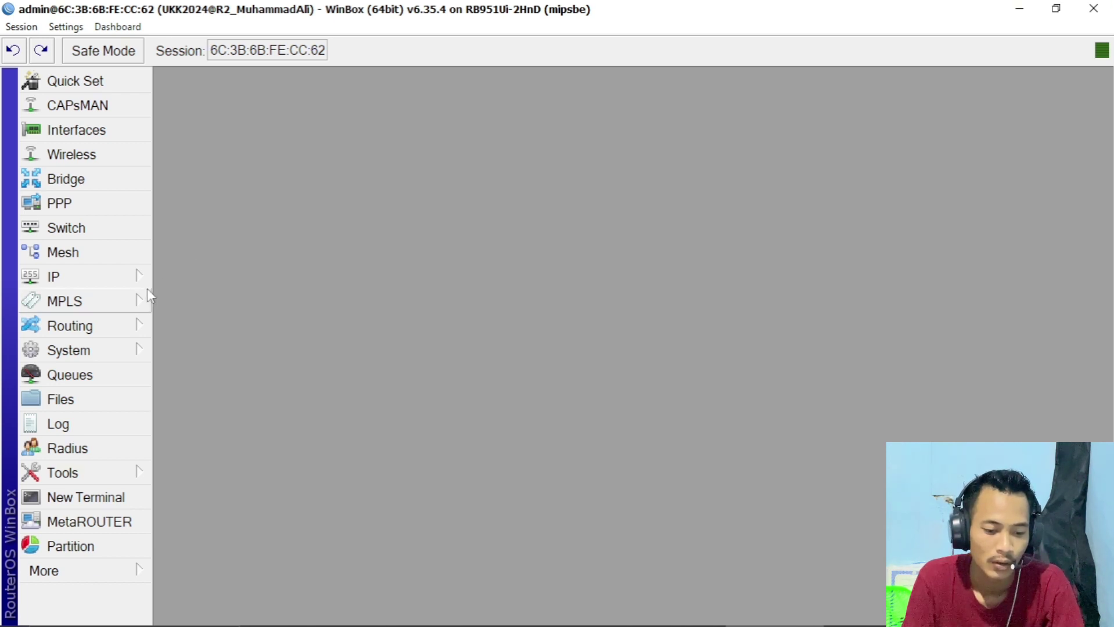
pyautogui.click(119, 284)
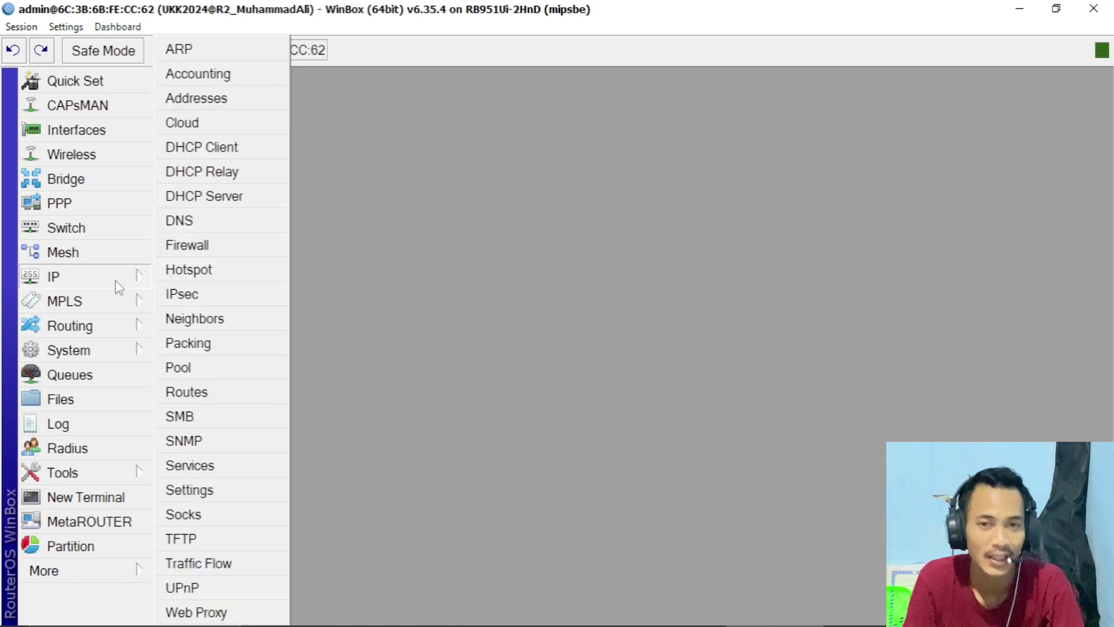
pyautogui.click(380, 234)
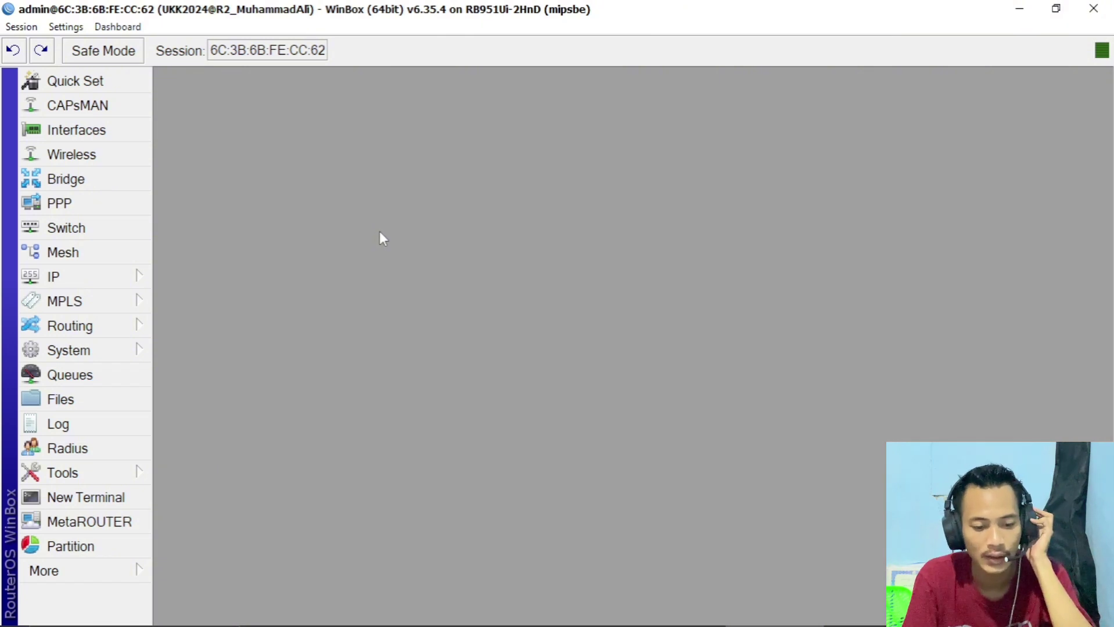
# - Add a bridge named bridge1-VLAN, then check the exam diagram in Word and return
pyautogui.click(128, 180)
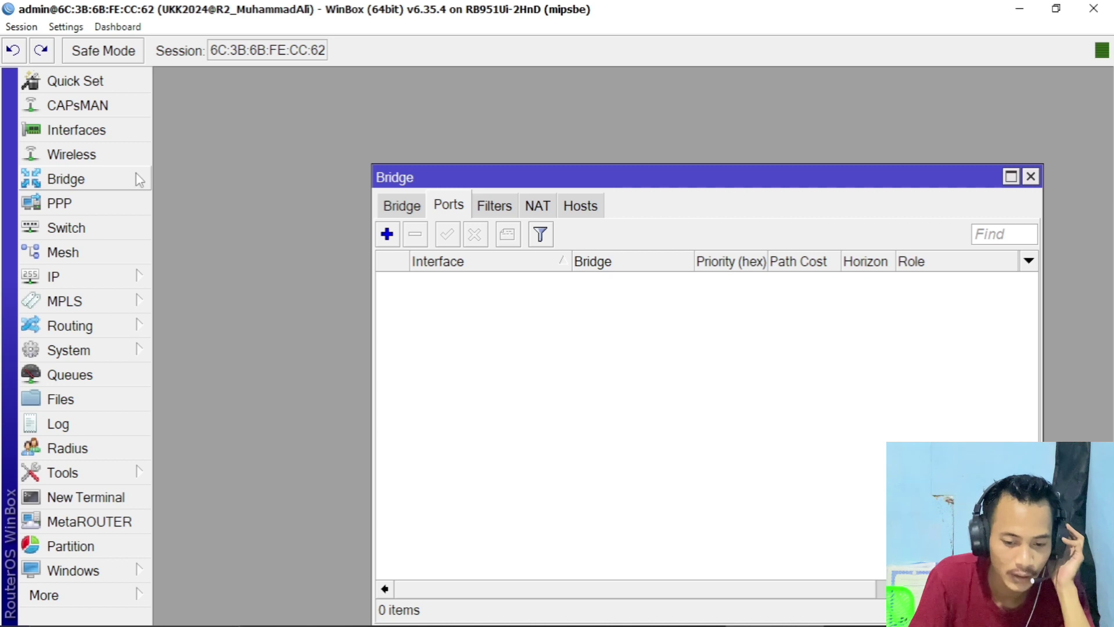
pyautogui.click(403, 211)
pyautogui.moveTo(511, 186); pyautogui.dragTo(384, 142)
pyautogui.click(266, 199)
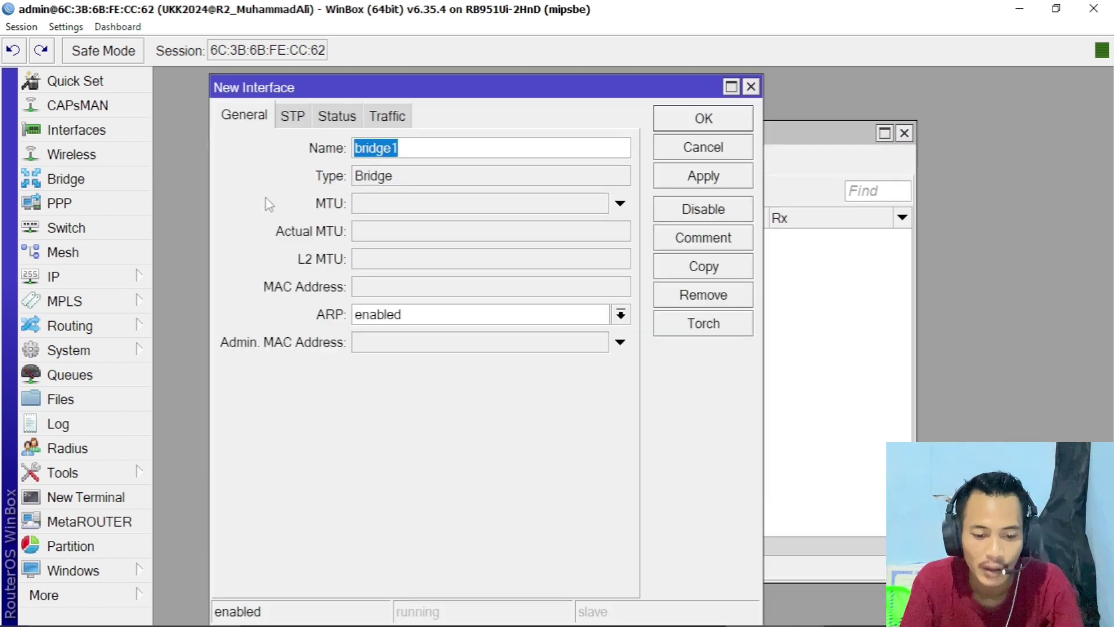
pyautogui.moveTo(381, 87); pyautogui.dragTo(486, 245)
pyautogui.click(522, 308)
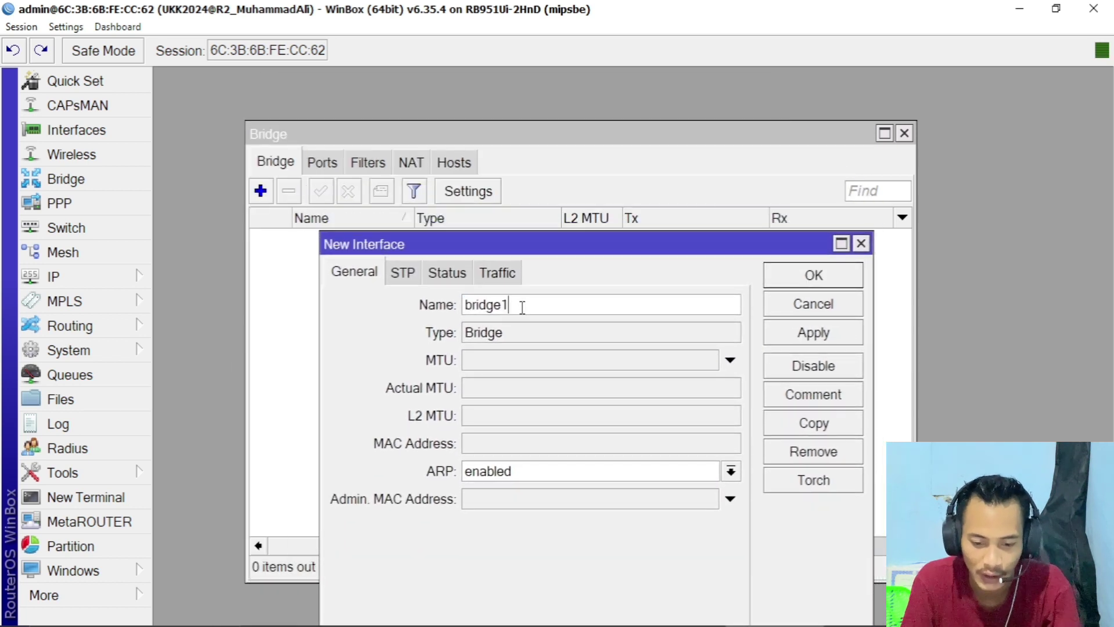
pyautogui.write('-VLAN')
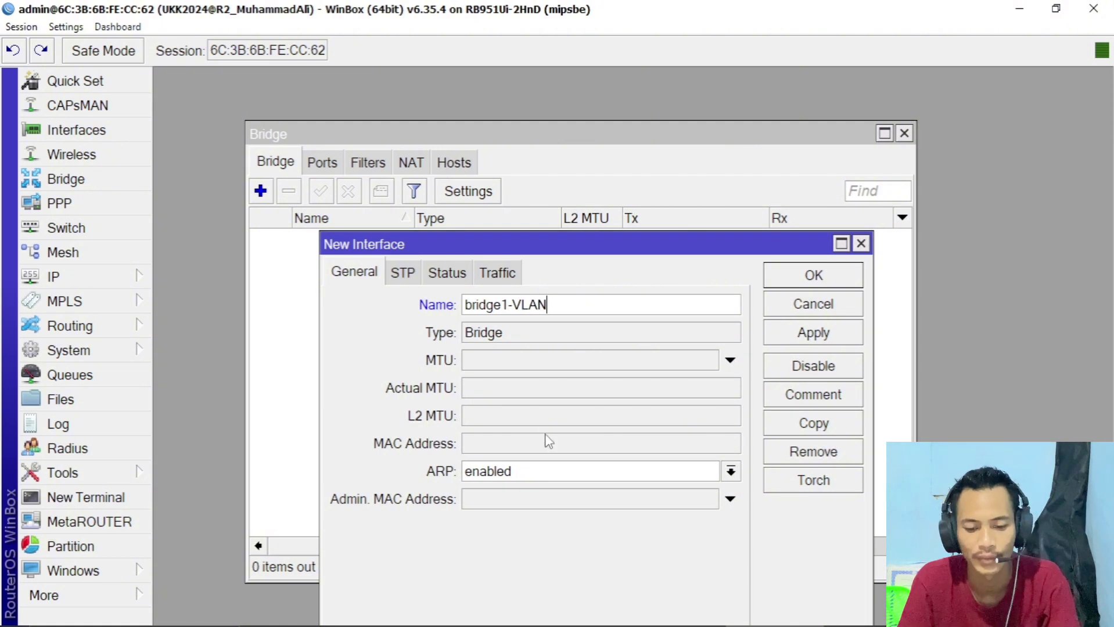
pyautogui.click(827, 338)
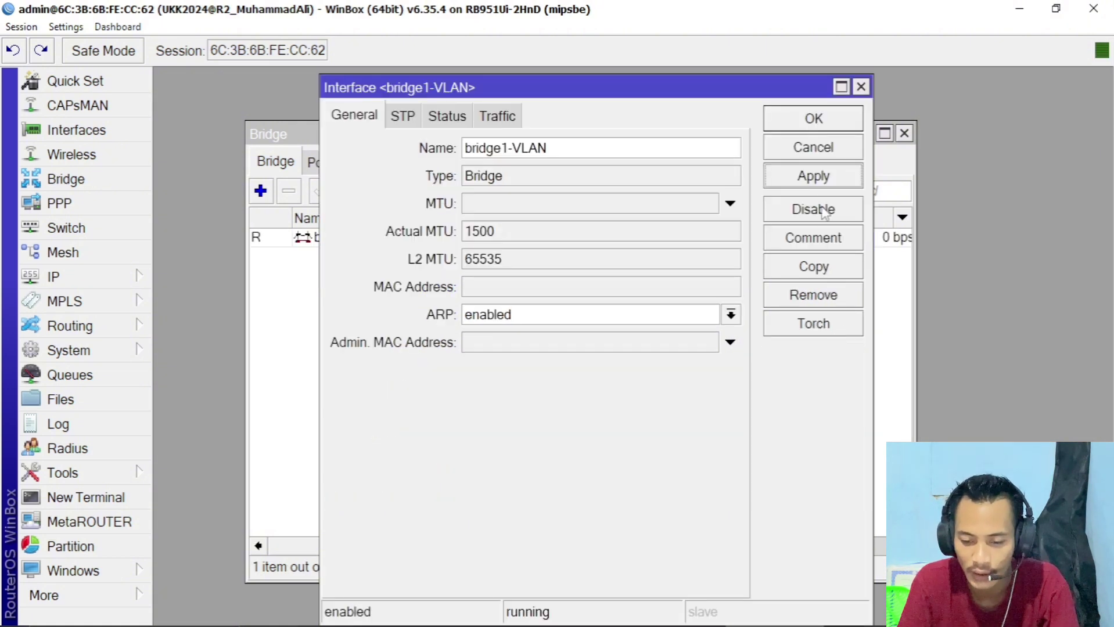
pyautogui.click(813, 119)
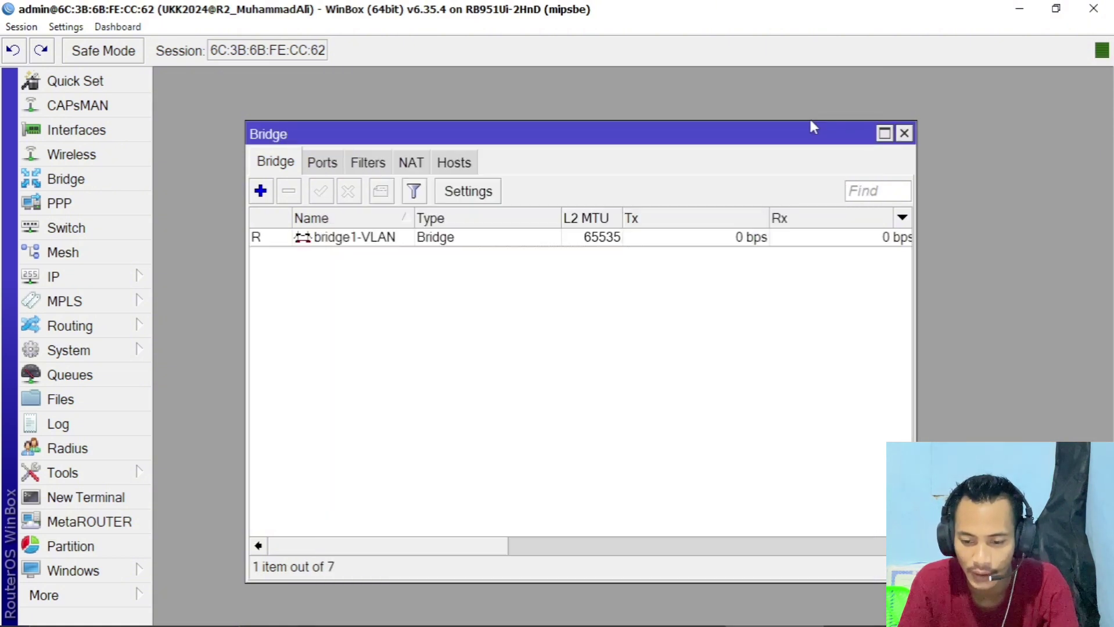
pyautogui.click(438, 247)
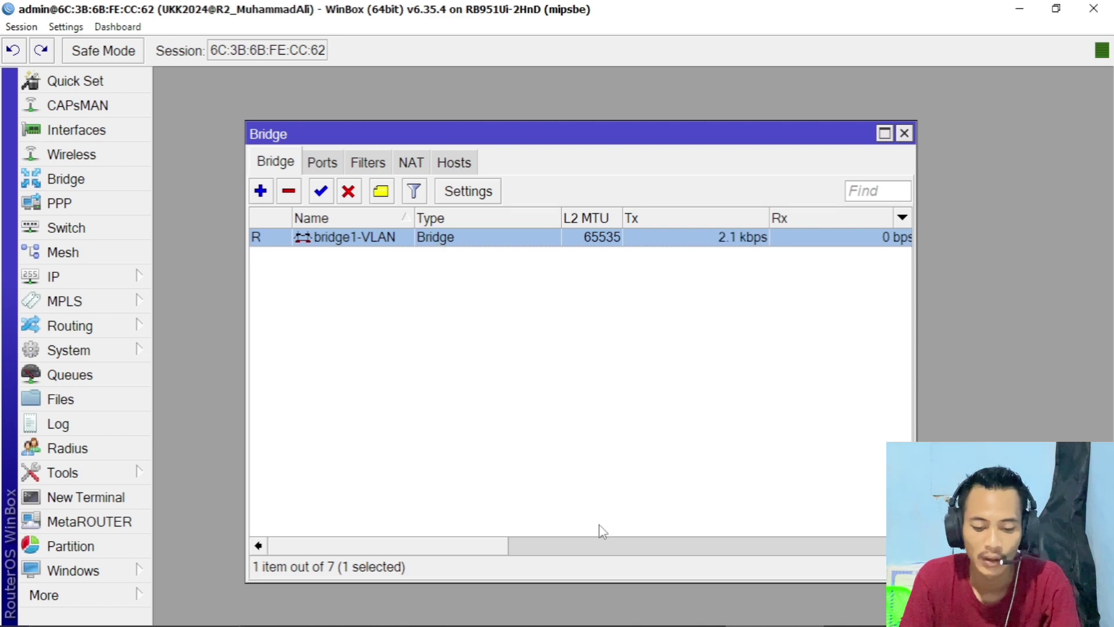
pyautogui.hotkey('alt', 'Tab')
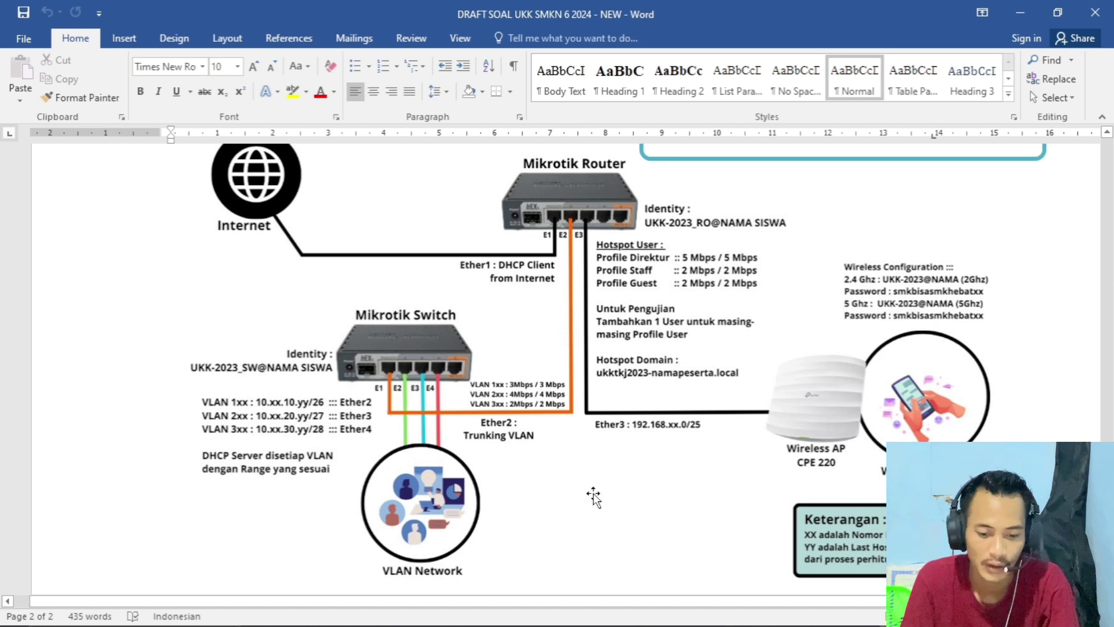
pyautogui.hotkey('alt', 'Tab')
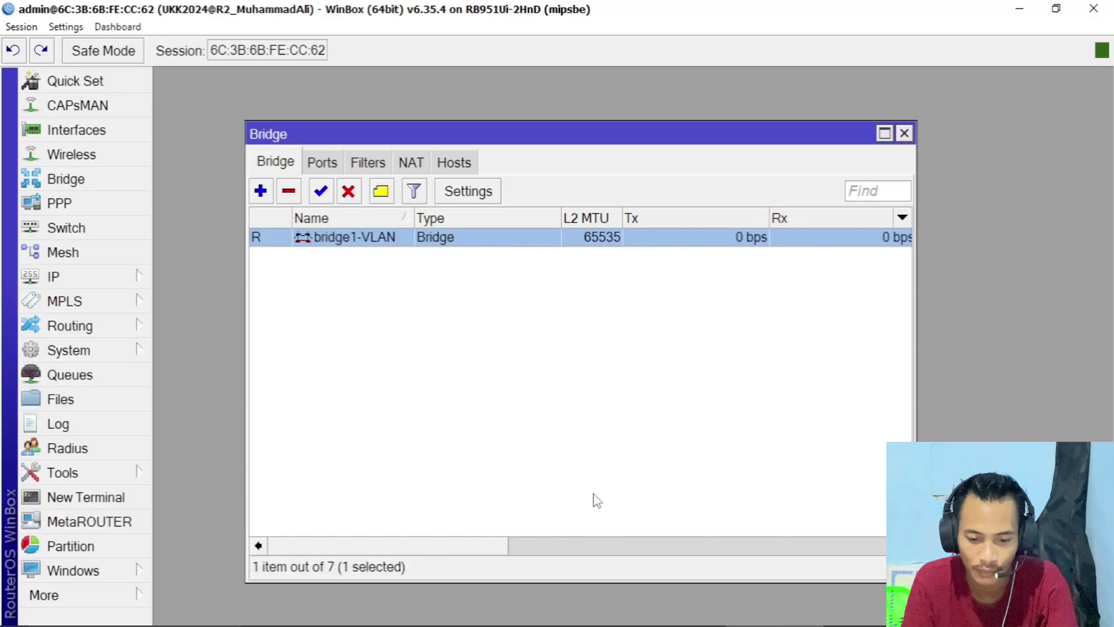
# - Add ether1 and ether2 as ports of bridge1-VLAN
pyautogui.click(329, 163)
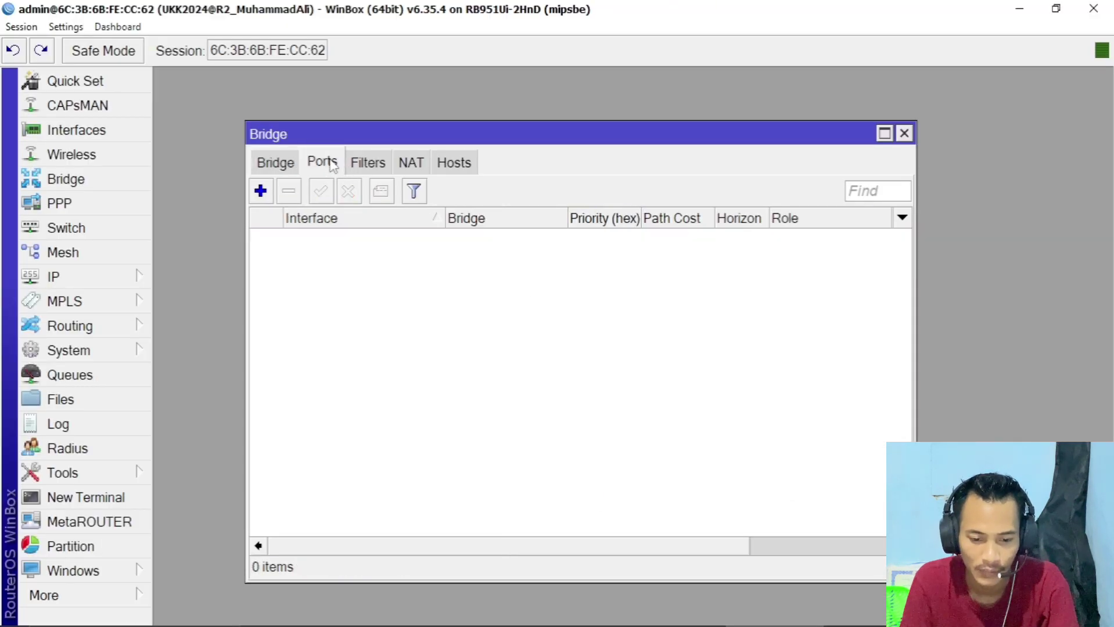
pyautogui.click(286, 166)
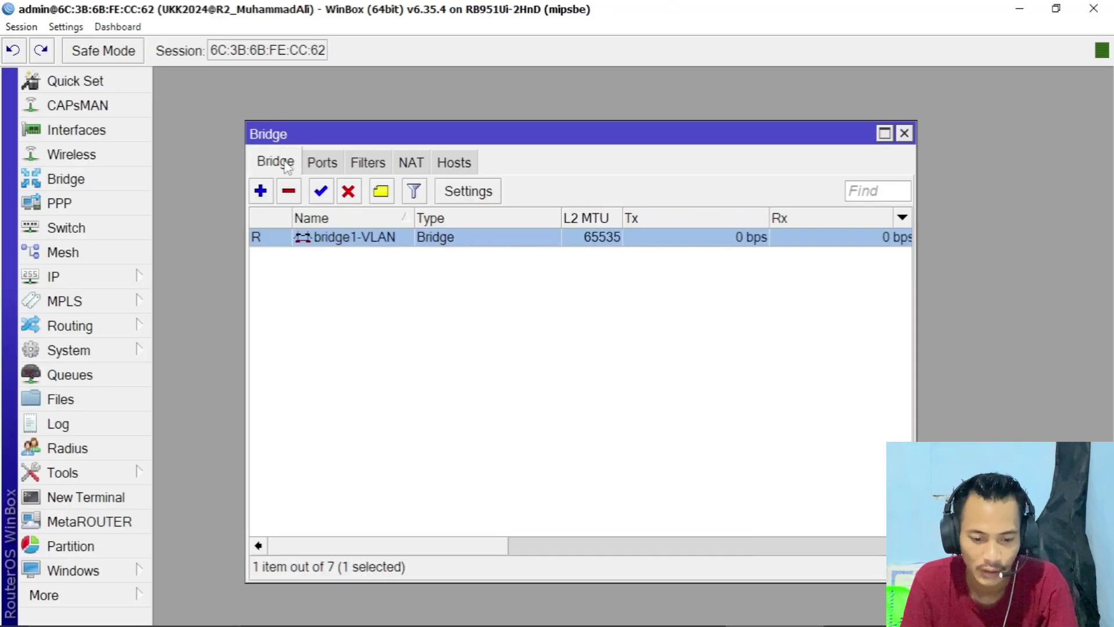
pyautogui.click(317, 164)
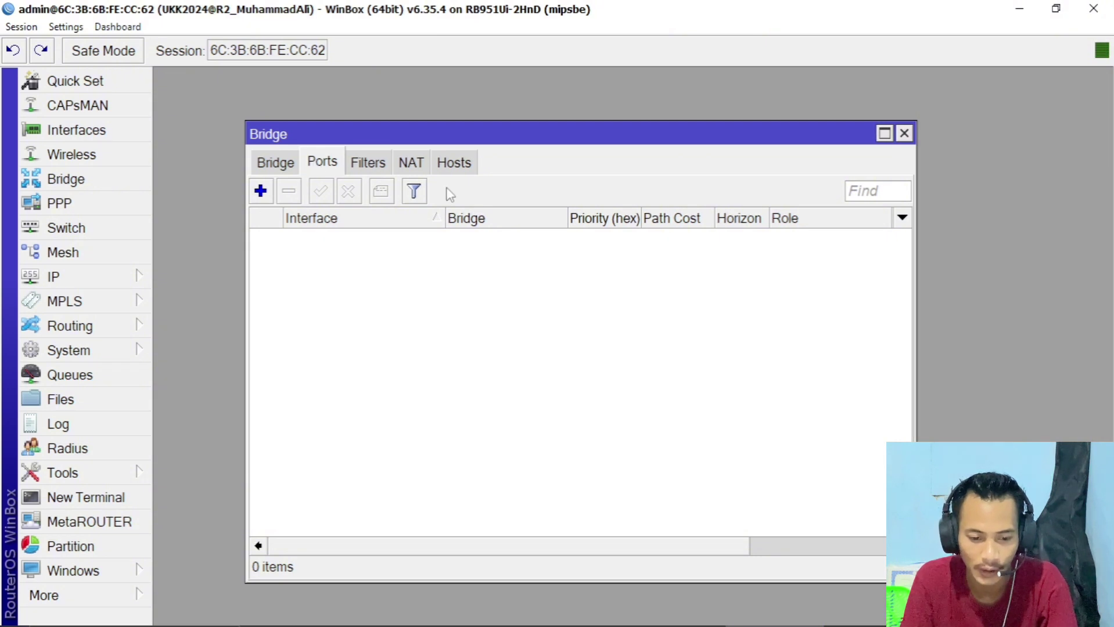
pyautogui.moveTo(909, 317); pyautogui.dragTo(1013, 328)
pyautogui.click(260, 190)
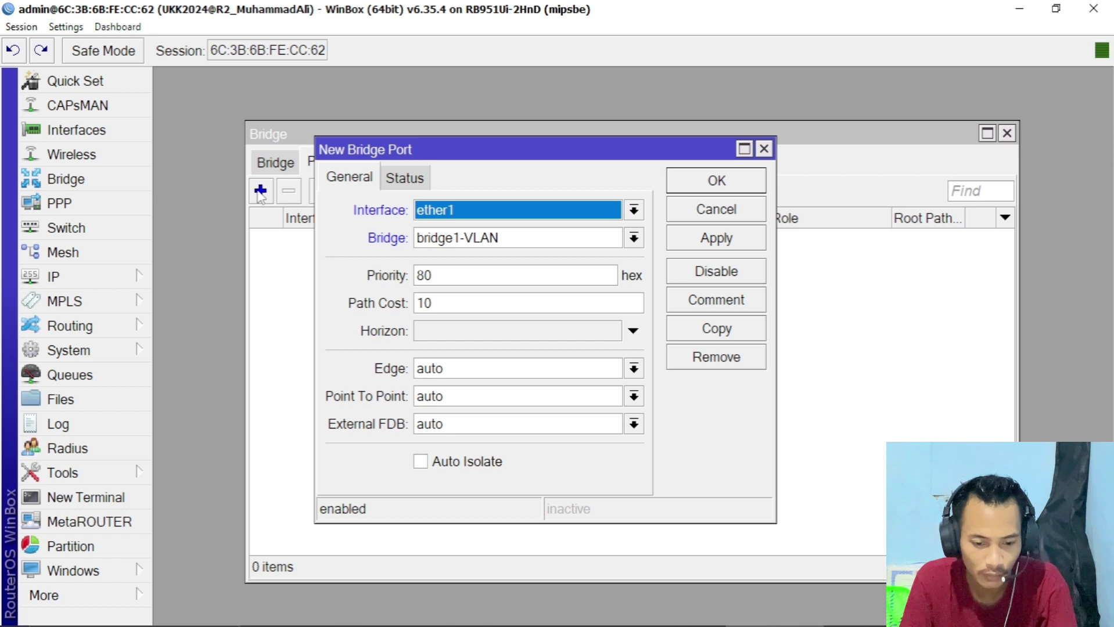
pyautogui.click(509, 217)
pyautogui.click(509, 217)
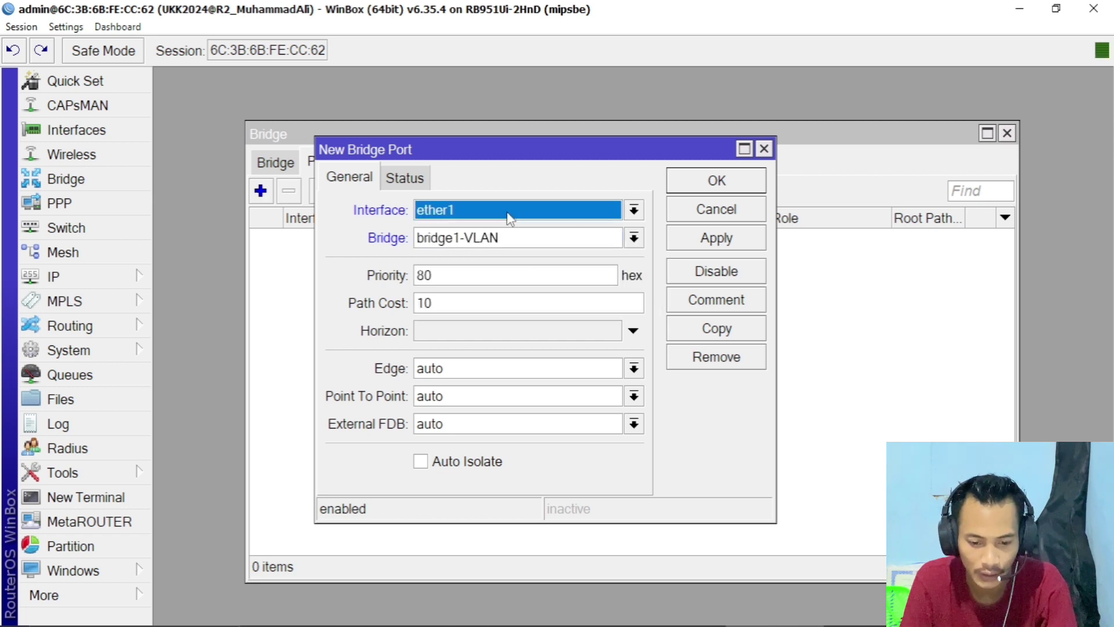
pyautogui.click(704, 242)
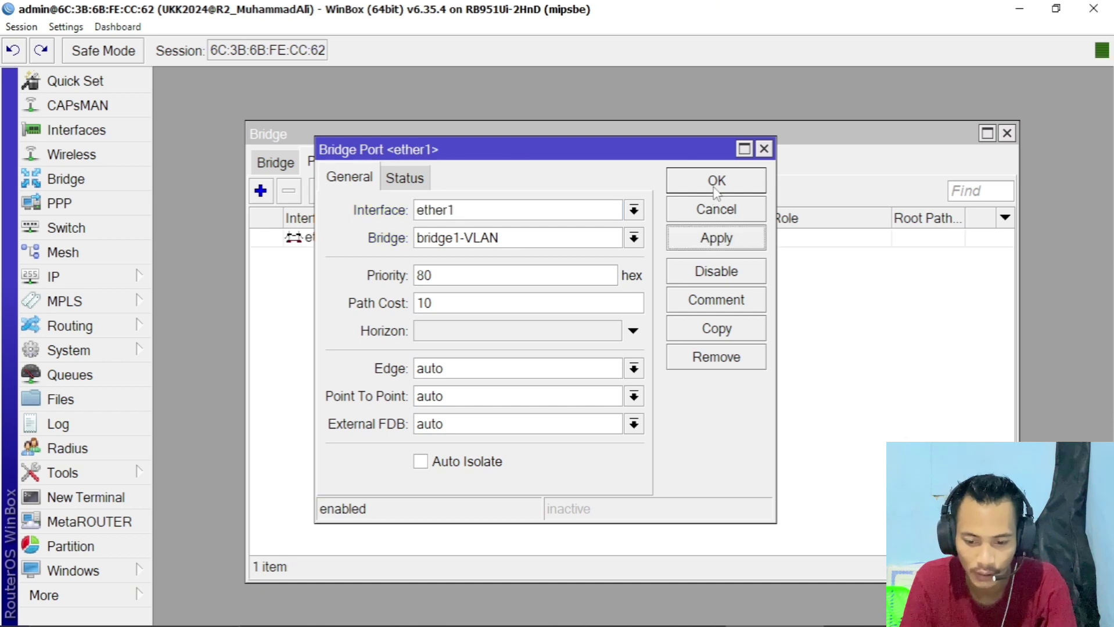
pyautogui.click(715, 180)
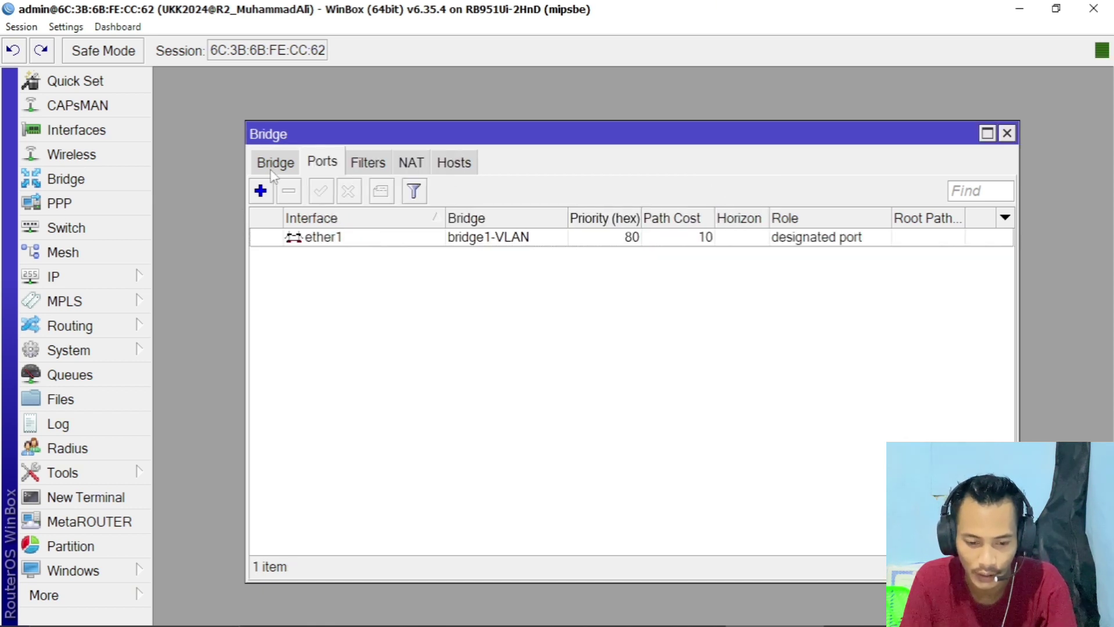
pyautogui.click(259, 196)
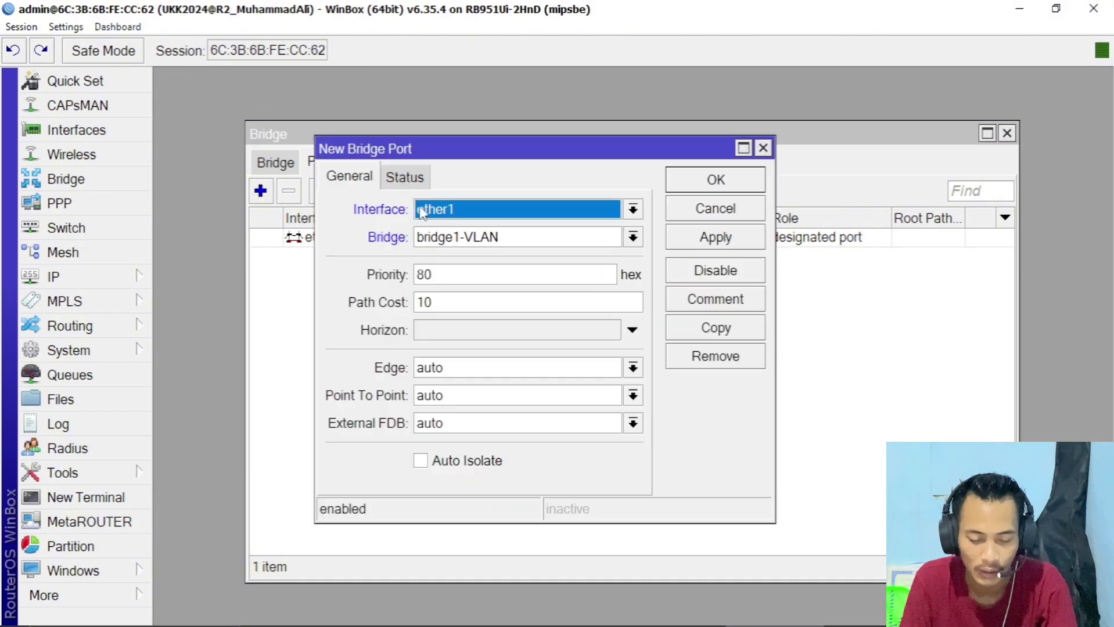
pyautogui.click(440, 216)
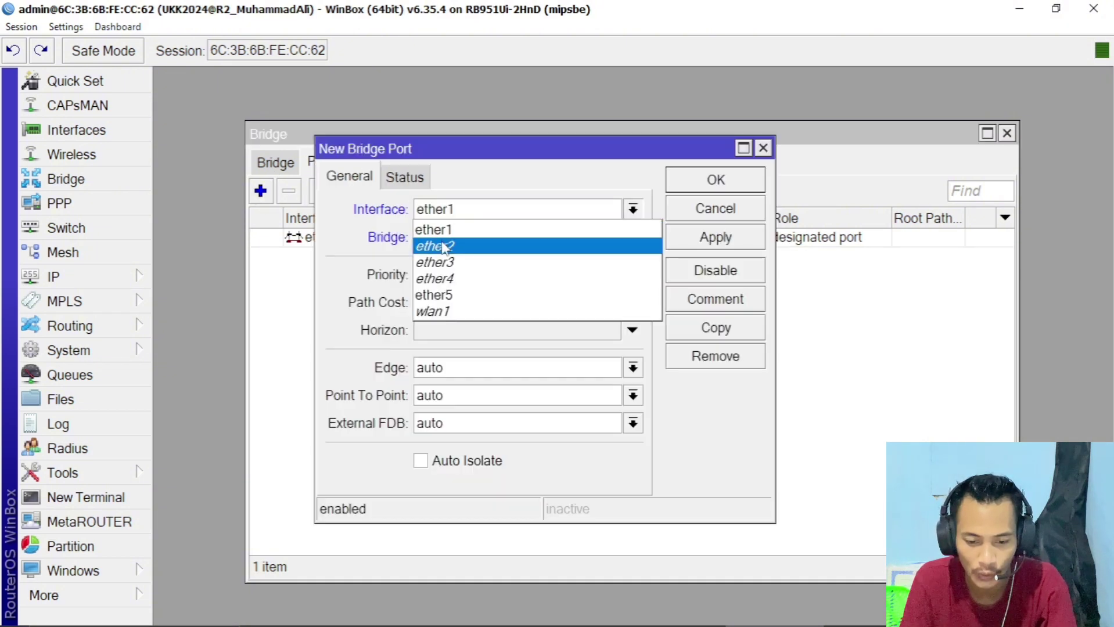
pyautogui.click(440, 245)
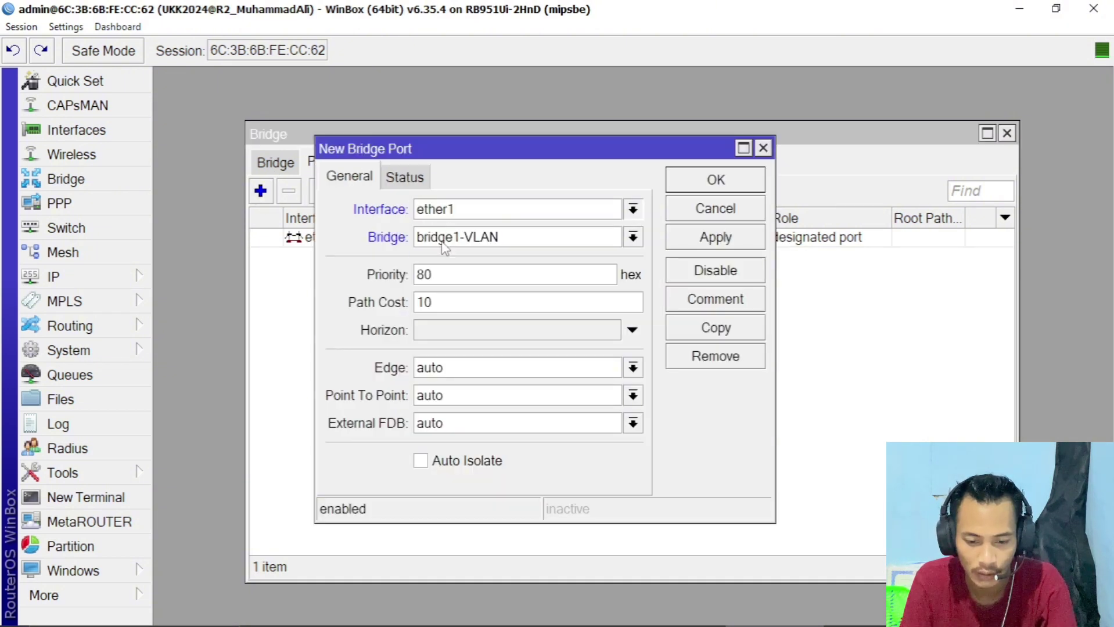
pyautogui.click(680, 239)
pyautogui.click(686, 175)
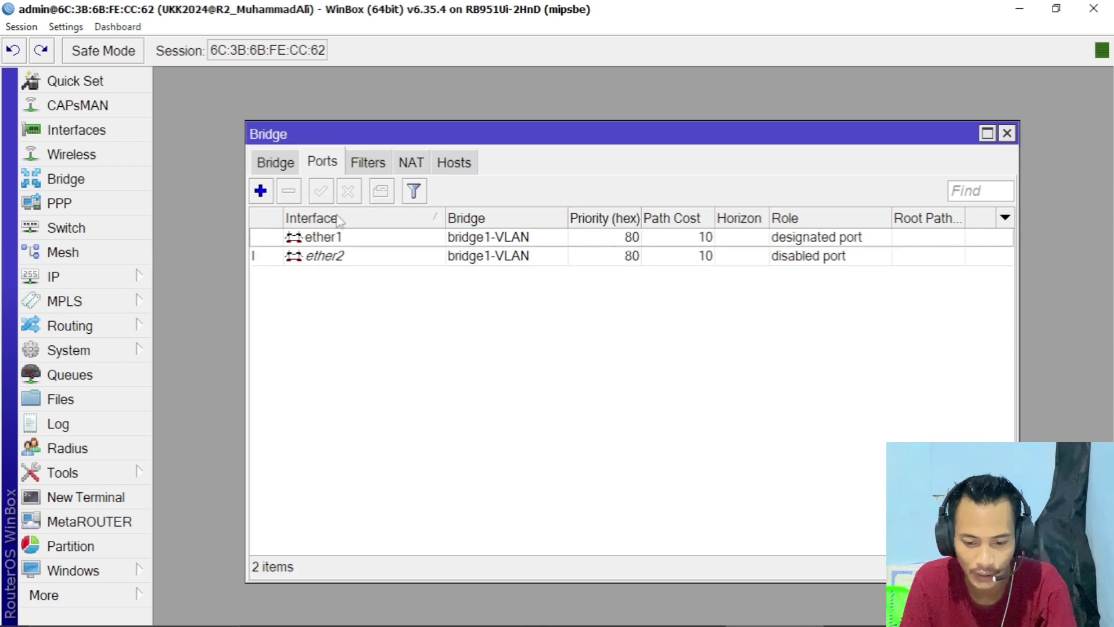
# - Add ether3 and ether4 as ports of bridge1-VLAN
pyautogui.click(260, 190)
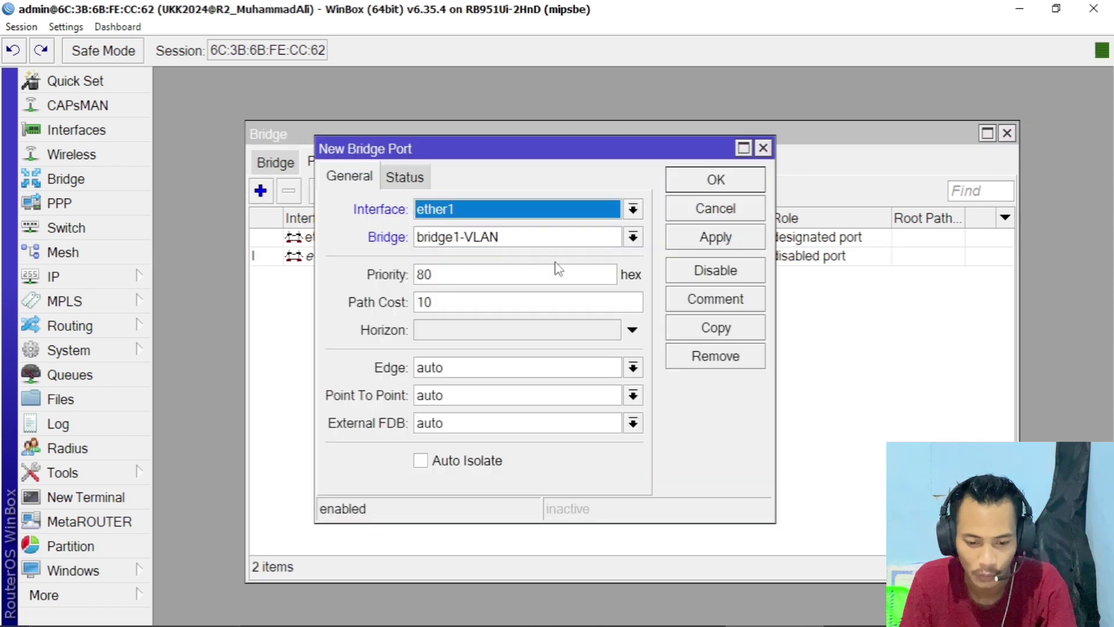
pyautogui.click(531, 222)
pyautogui.click(514, 265)
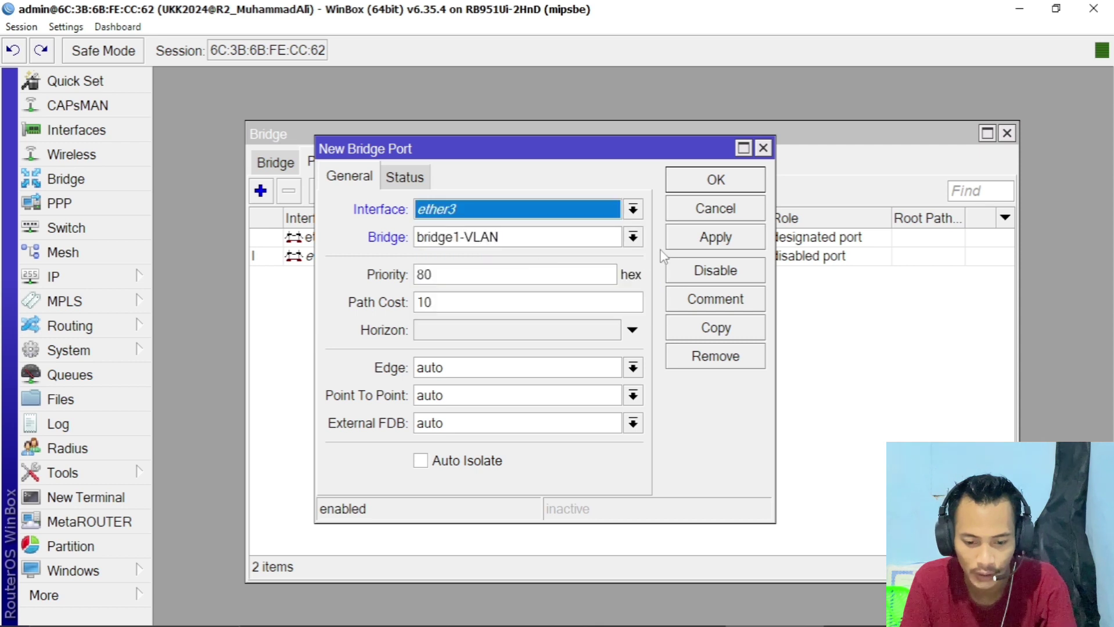
pyautogui.click(686, 242)
pyautogui.click(709, 180)
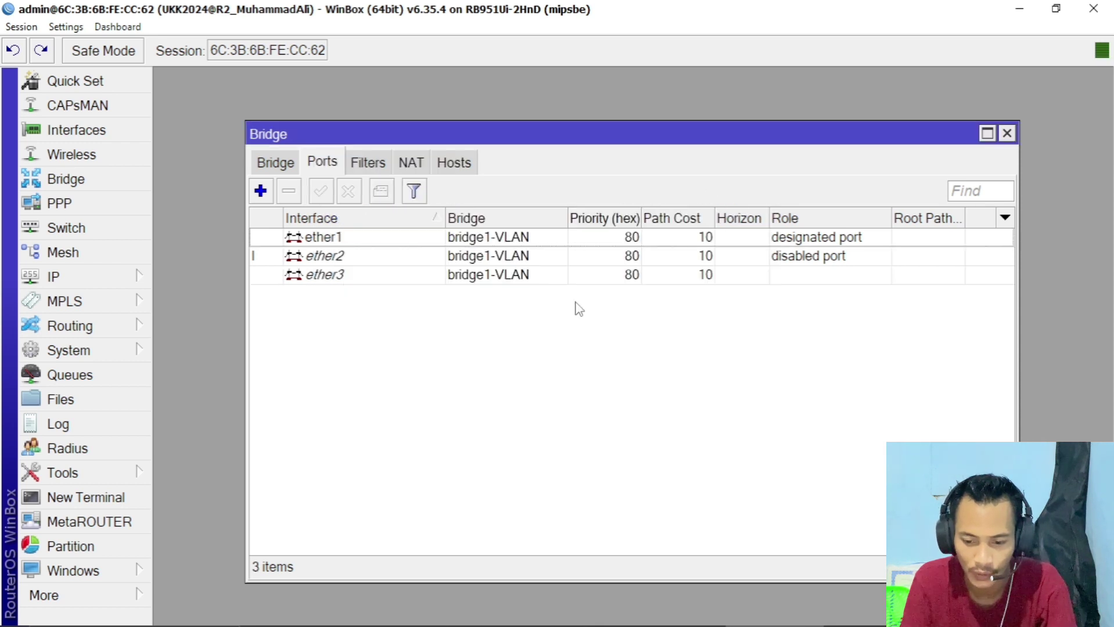
pyautogui.click(262, 192)
pyautogui.click(460, 220)
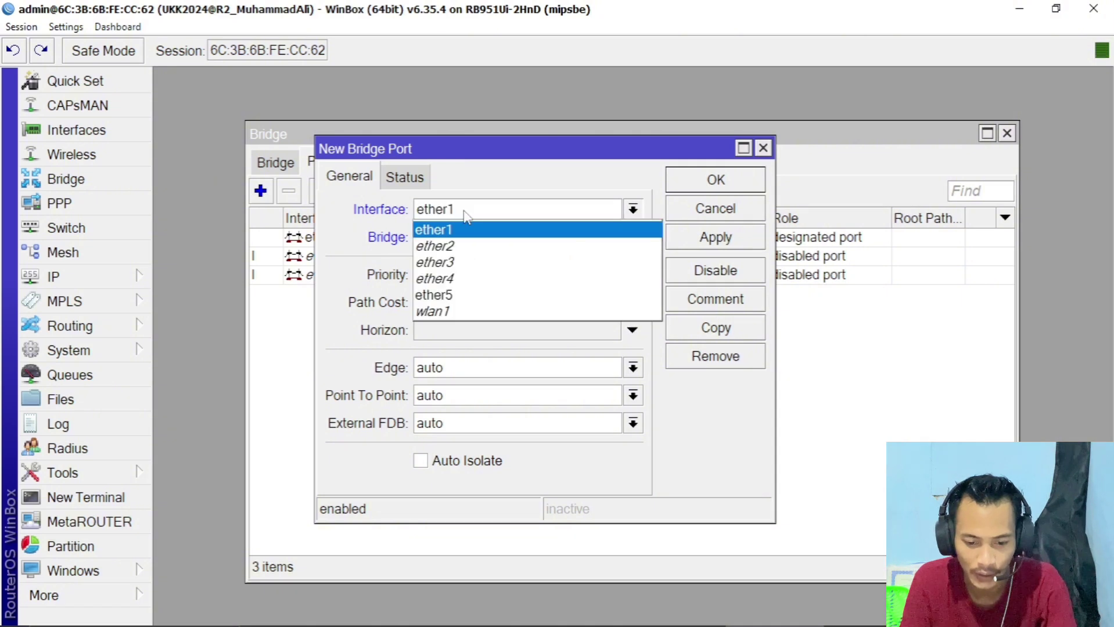
pyautogui.click(460, 276)
pyautogui.click(718, 251)
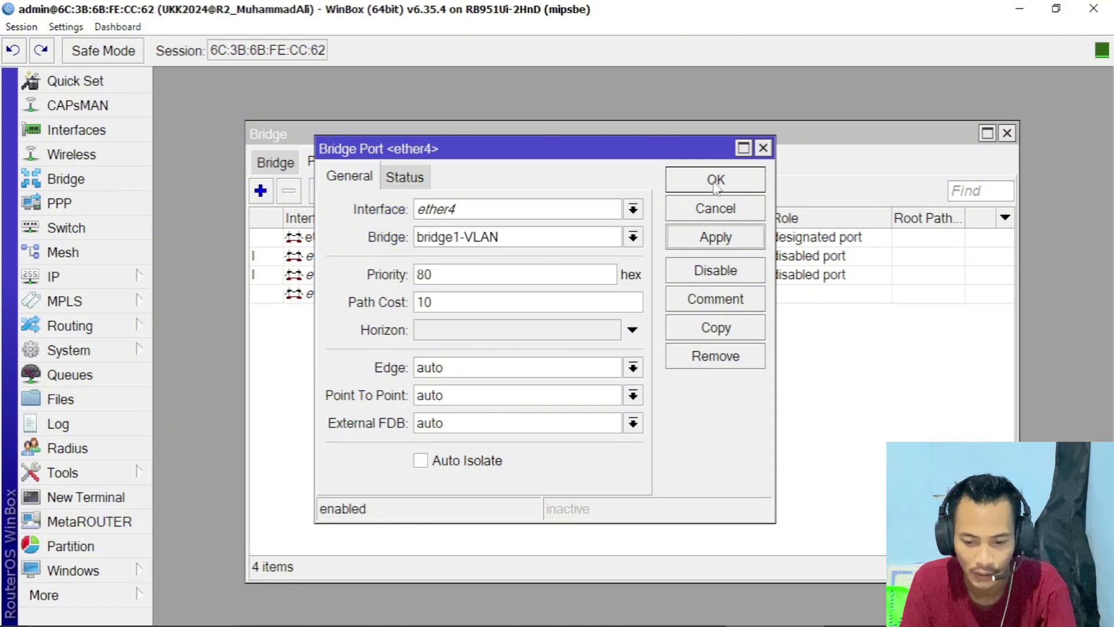
pyautogui.click(715, 186)
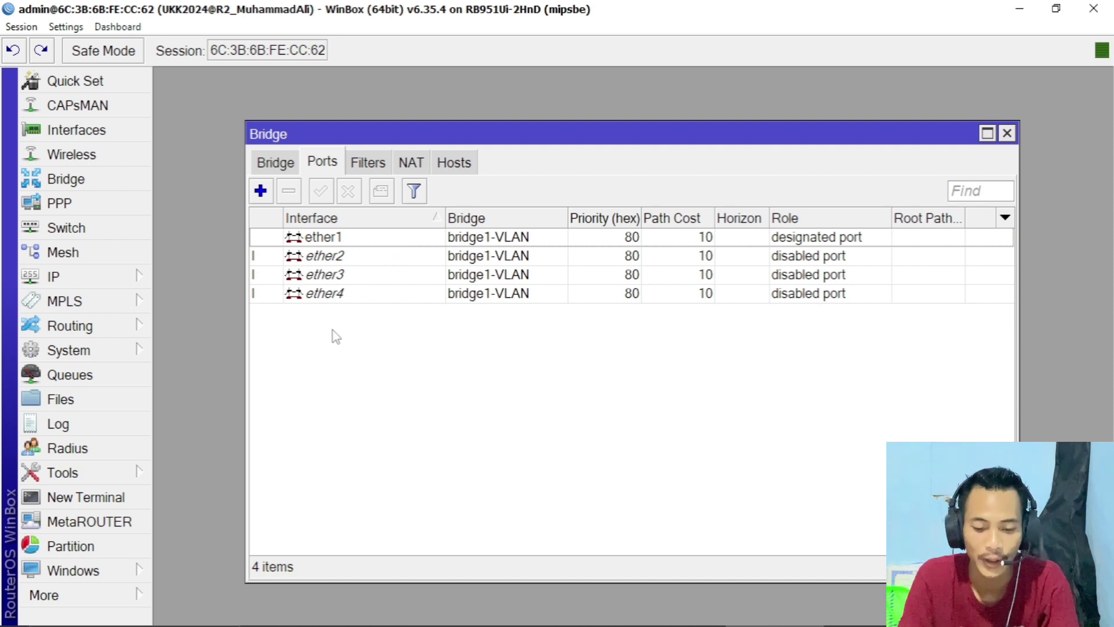
# - Close the Bridge window and show switch1's per-port VLAN list in a widened Switch window
pyautogui.click(1006, 134)
pyautogui.click(85, 235)
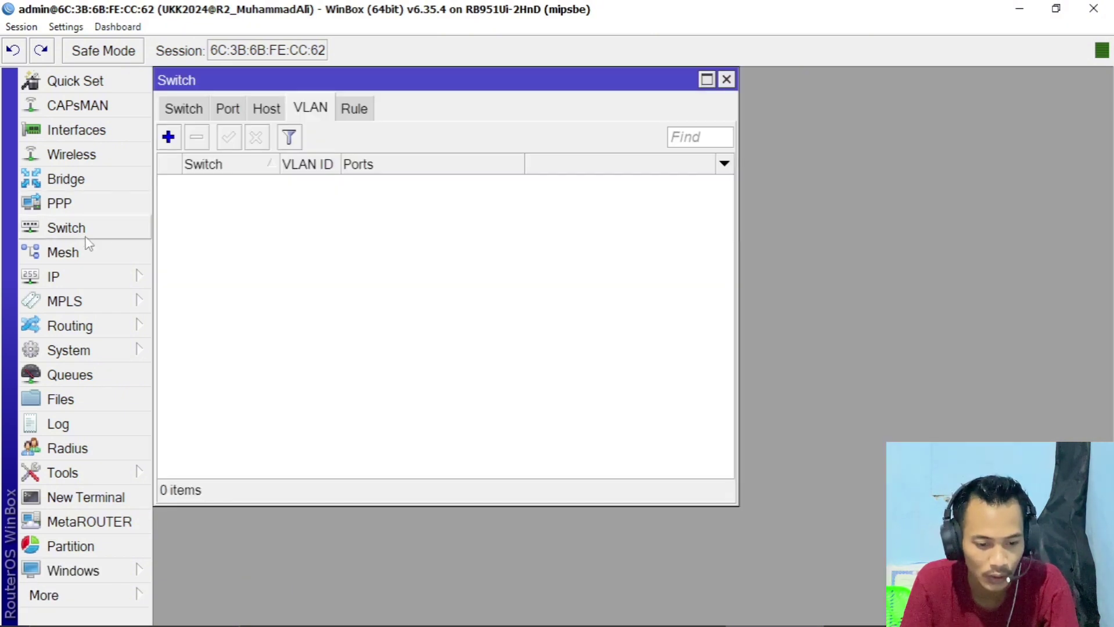
pyautogui.moveTo(377, 82); pyautogui.dragTo(532, 150)
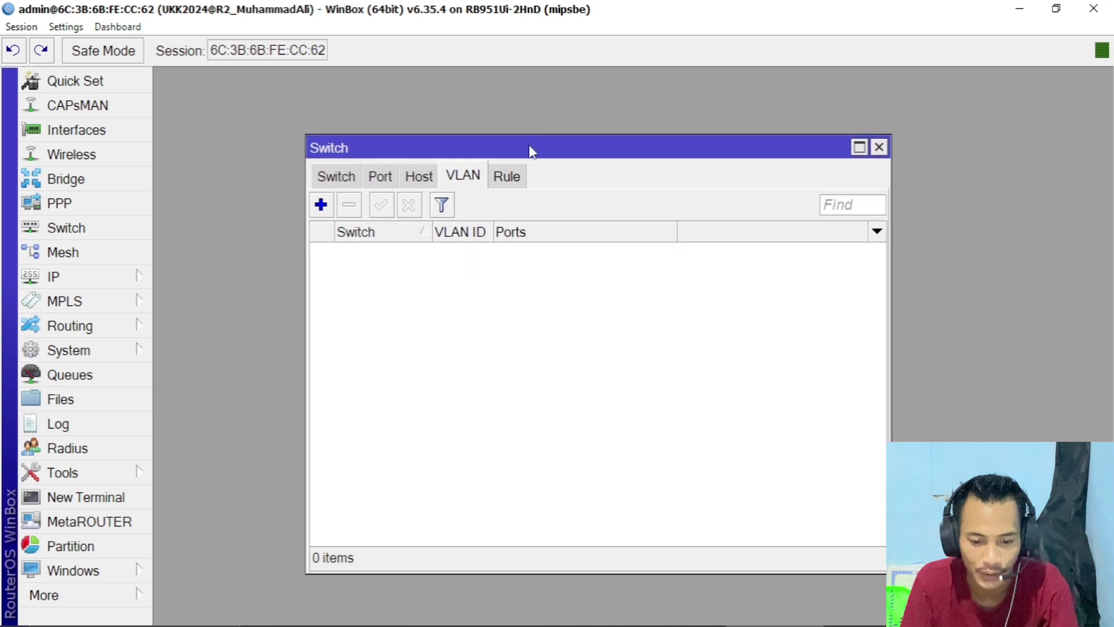
pyautogui.click(337, 176)
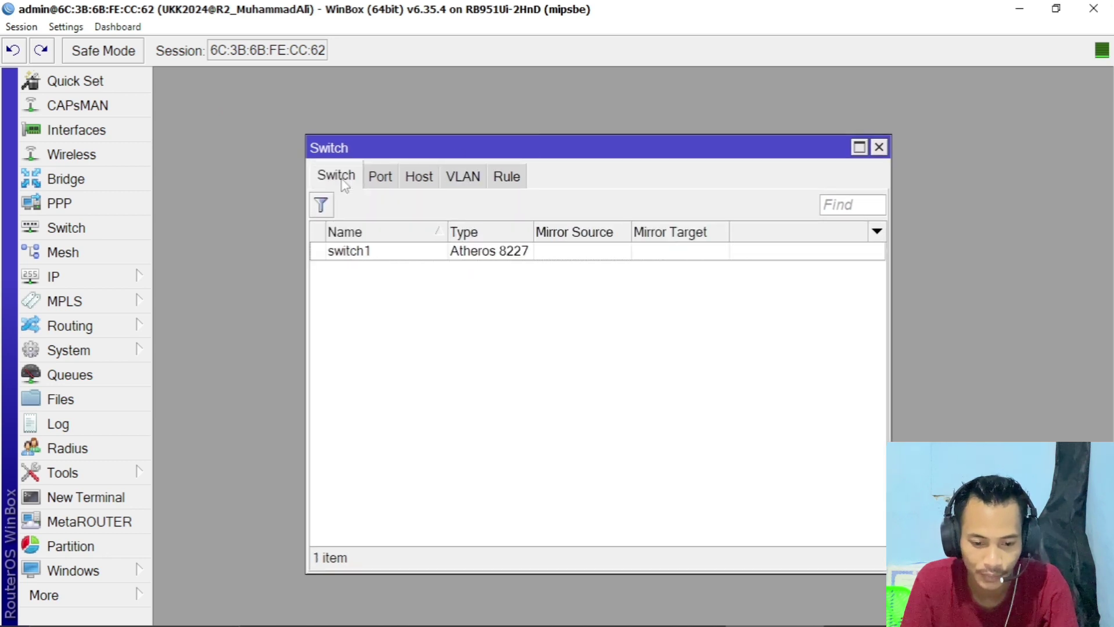
pyautogui.click(381, 256)
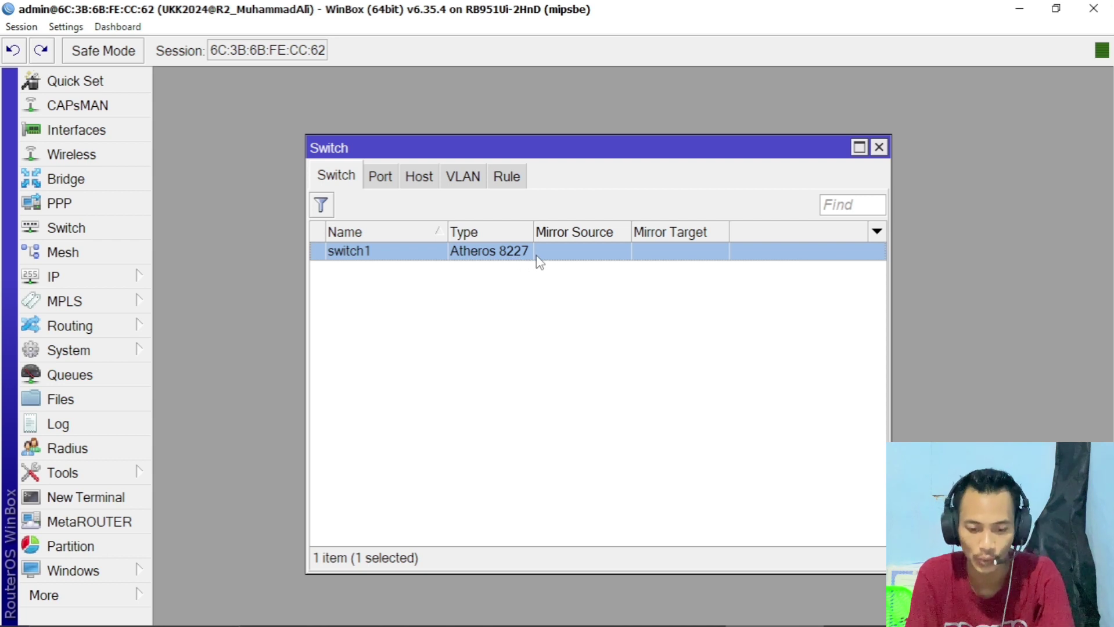
pyautogui.click(390, 182)
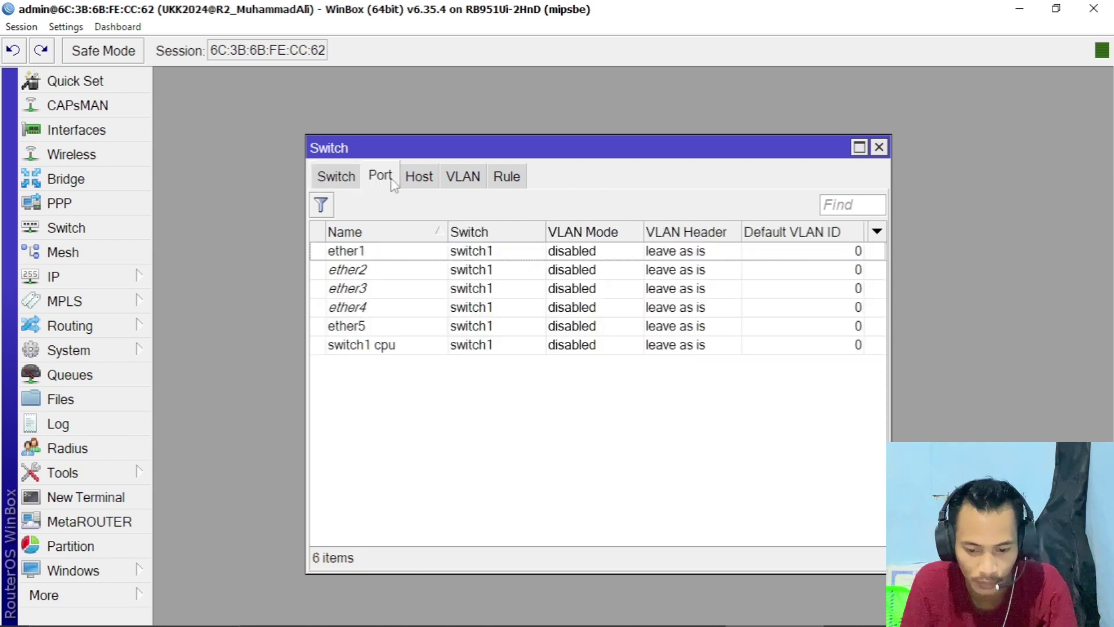
pyautogui.moveTo(889, 382); pyautogui.dragTo(1033, 401)
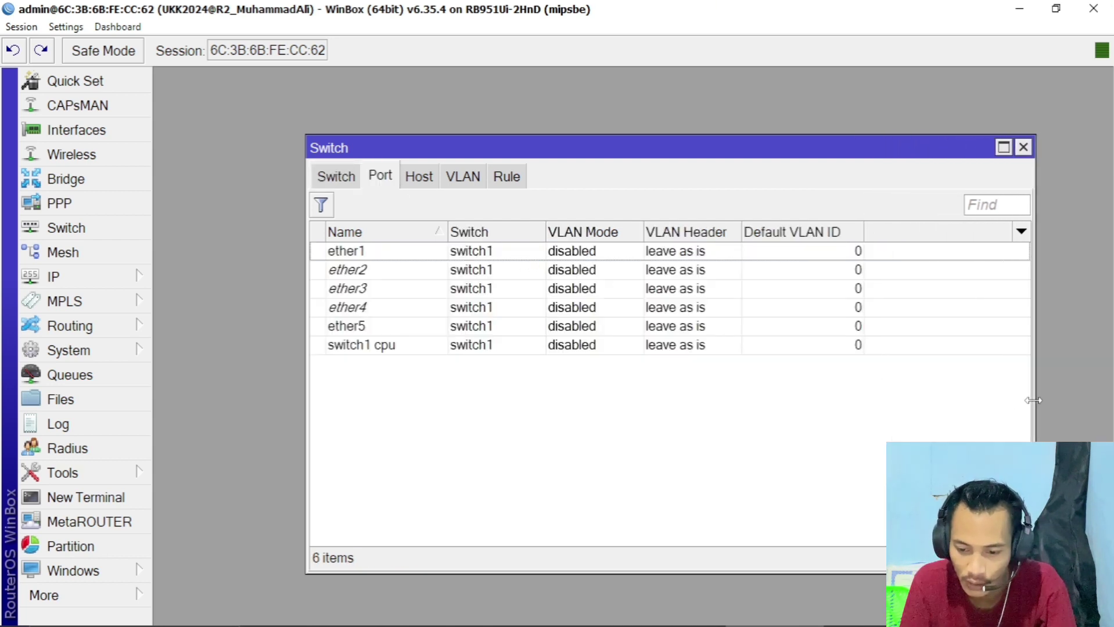
pyautogui.moveTo(306, 430); pyautogui.dragTo(216, 433)
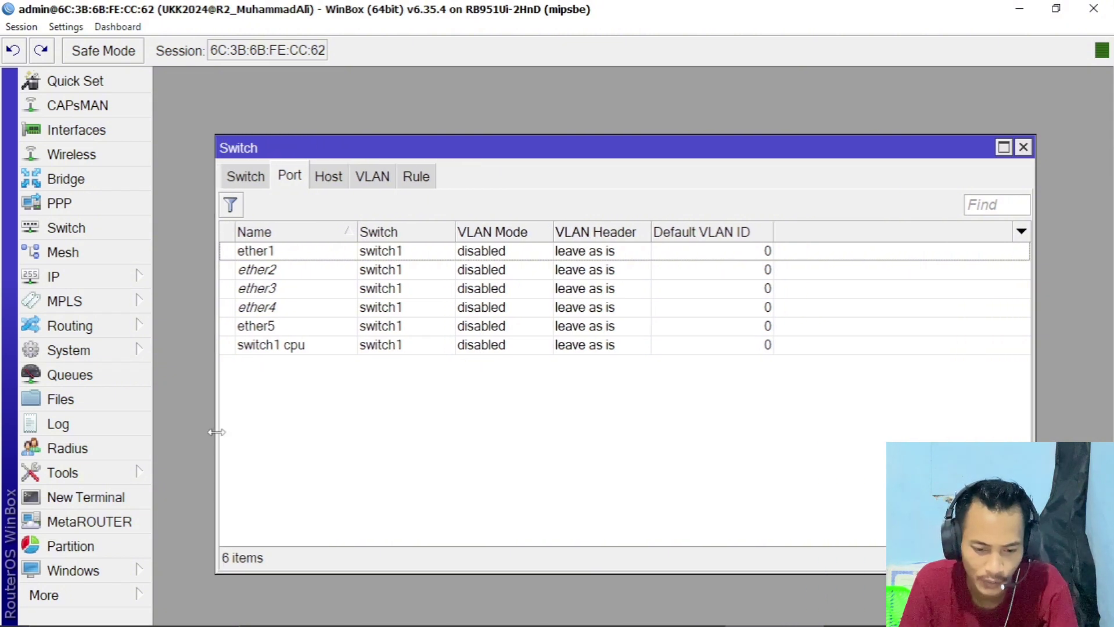
# - Look over ether1–ether4 in the port list and open ether1's switch port settings
pyautogui.click(530, 259)
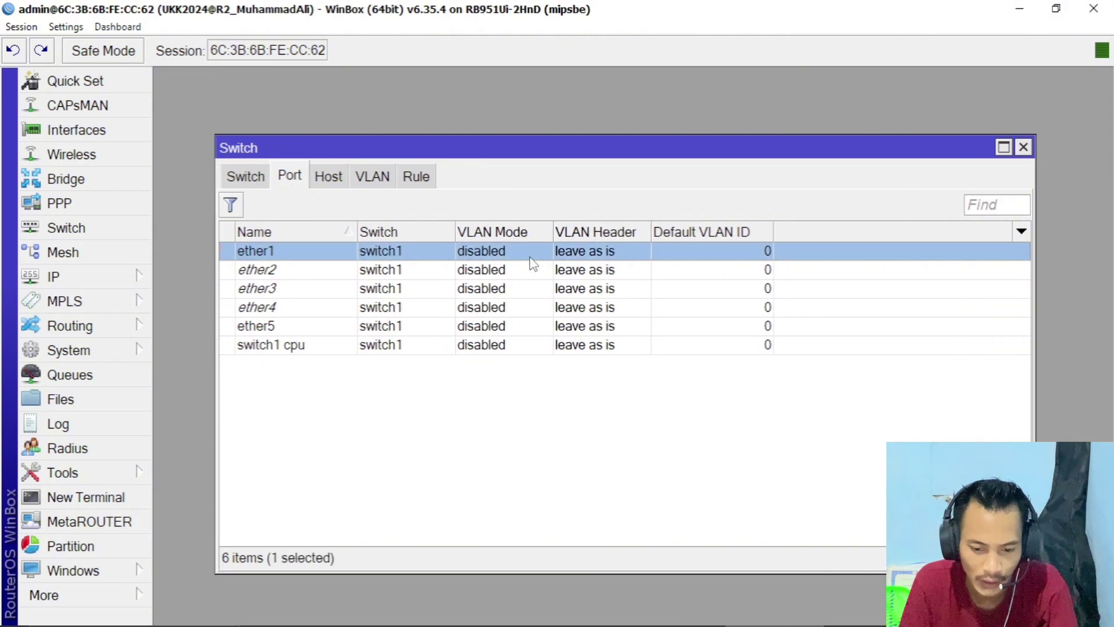
pyautogui.click(313, 272)
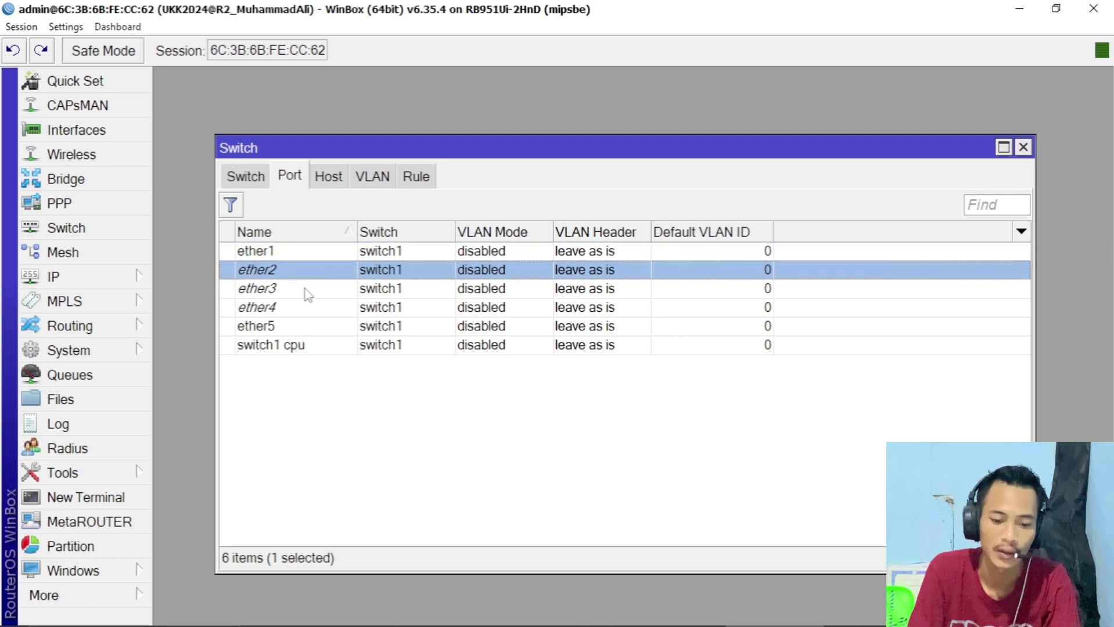
pyautogui.click(308, 290)
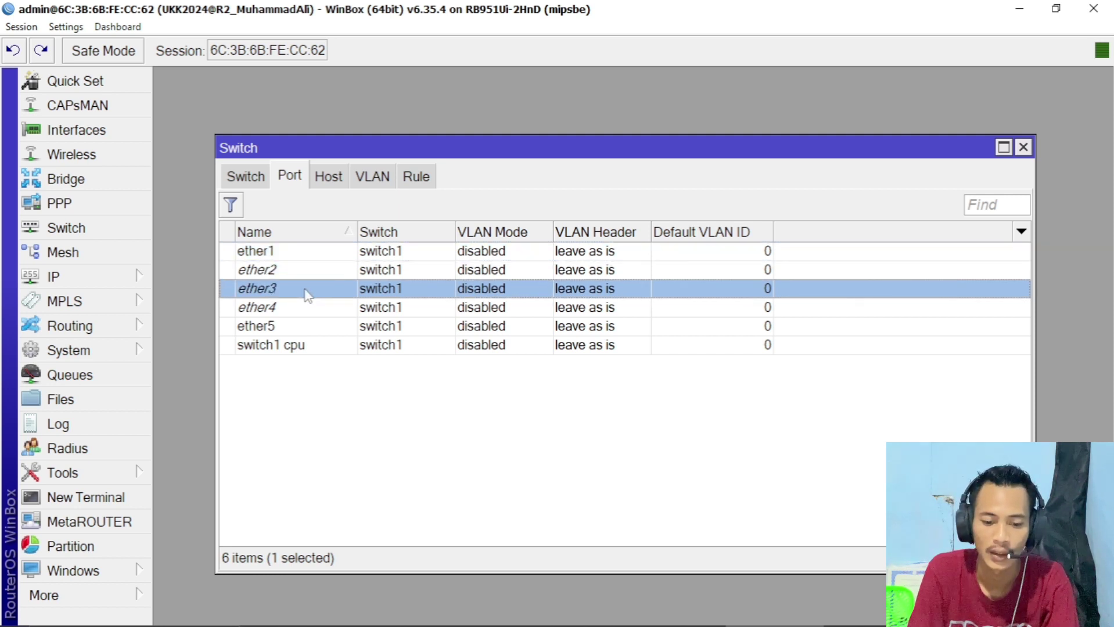
pyautogui.click(300, 311)
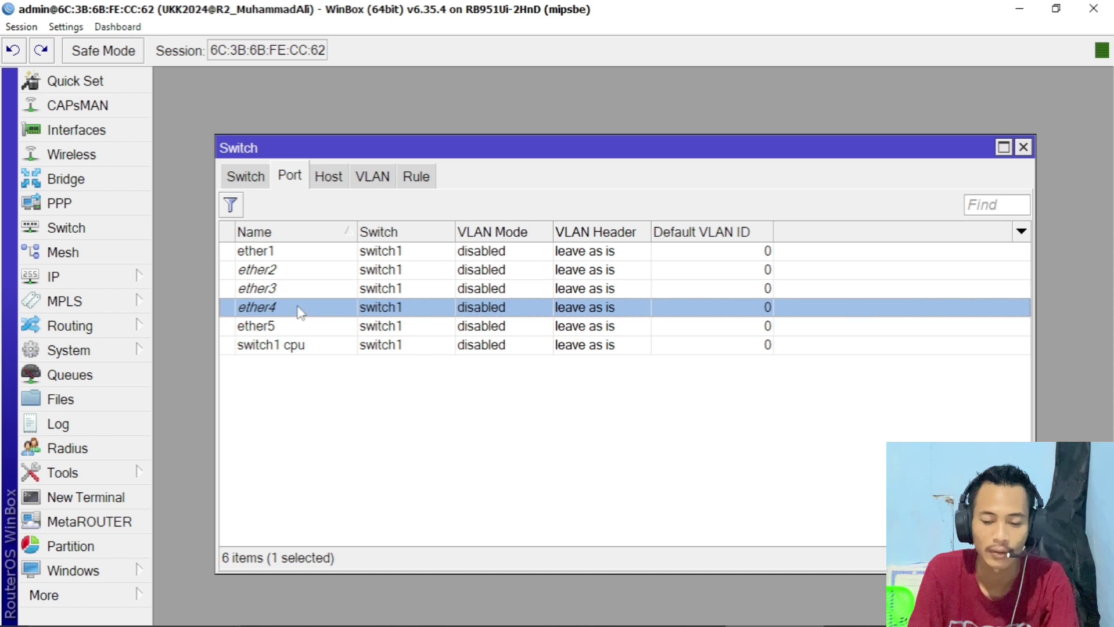
pyautogui.doubleClick(510, 252)
# - Make ether1 a trunk port: VLAN mode secure, VLAN header add if missing
pyautogui.moveTo(512, 403); pyautogui.dragTo(604, 191)
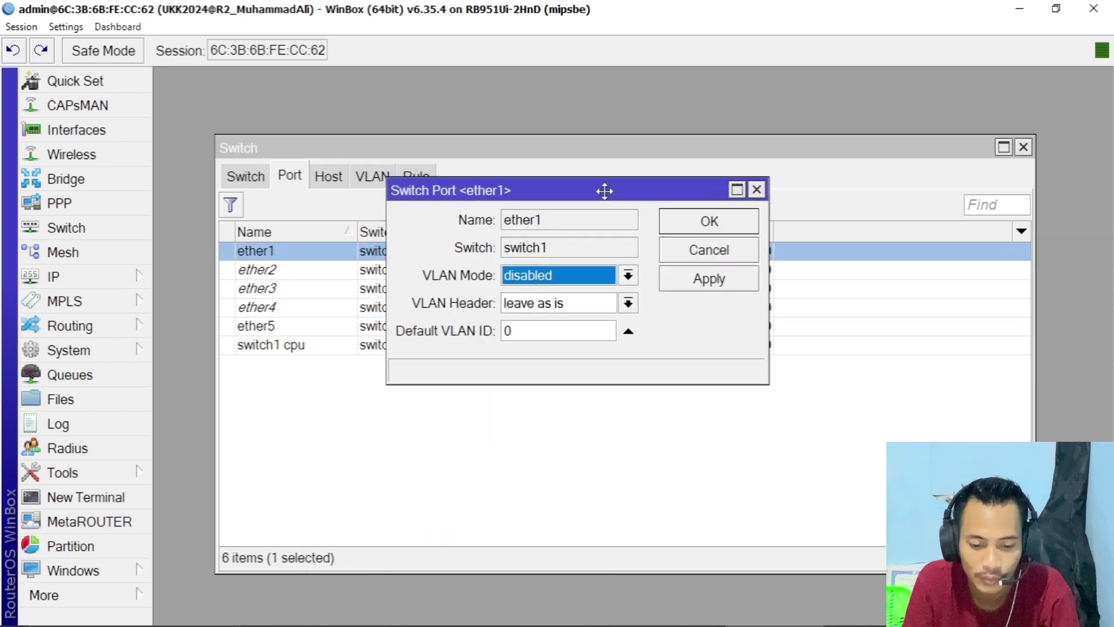
pyautogui.click(554, 278)
pyautogui.click(541, 351)
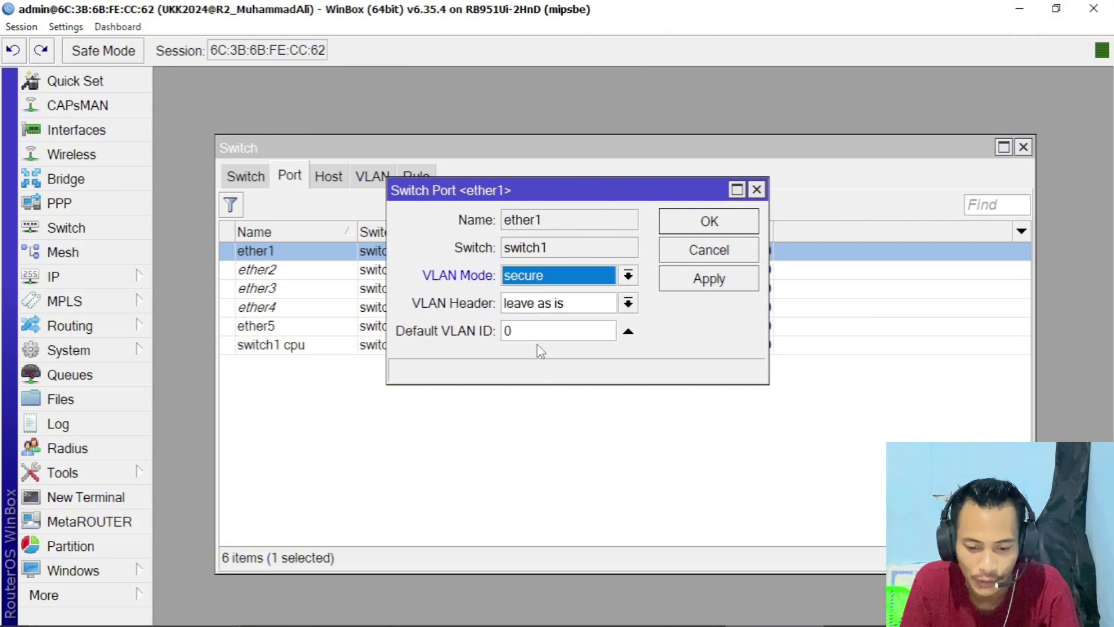
pyautogui.click(594, 314)
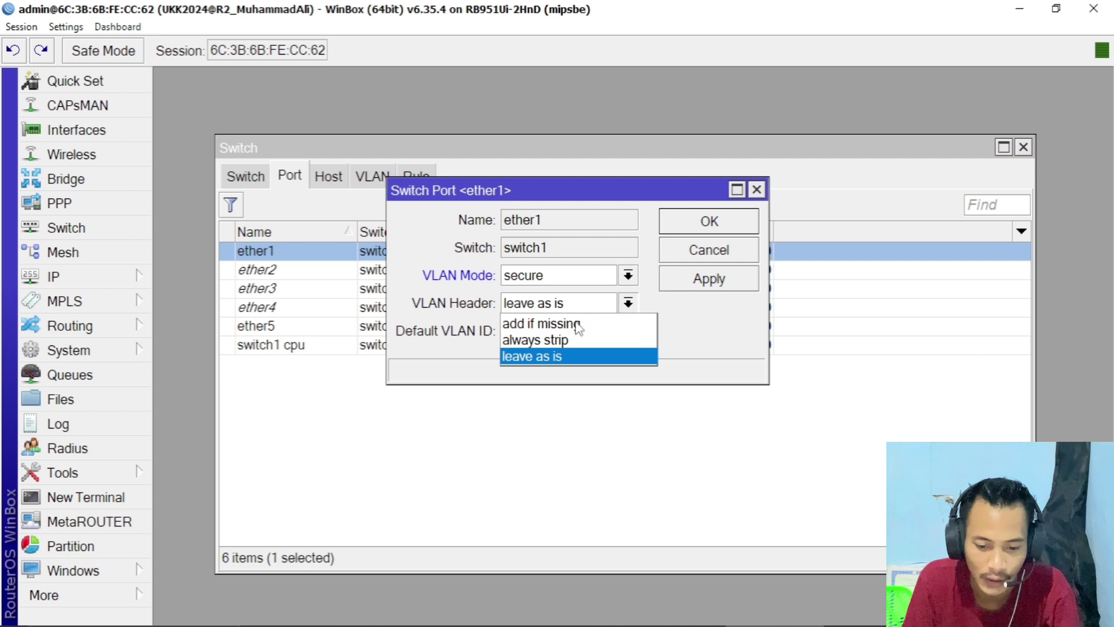
pyautogui.click(577, 326)
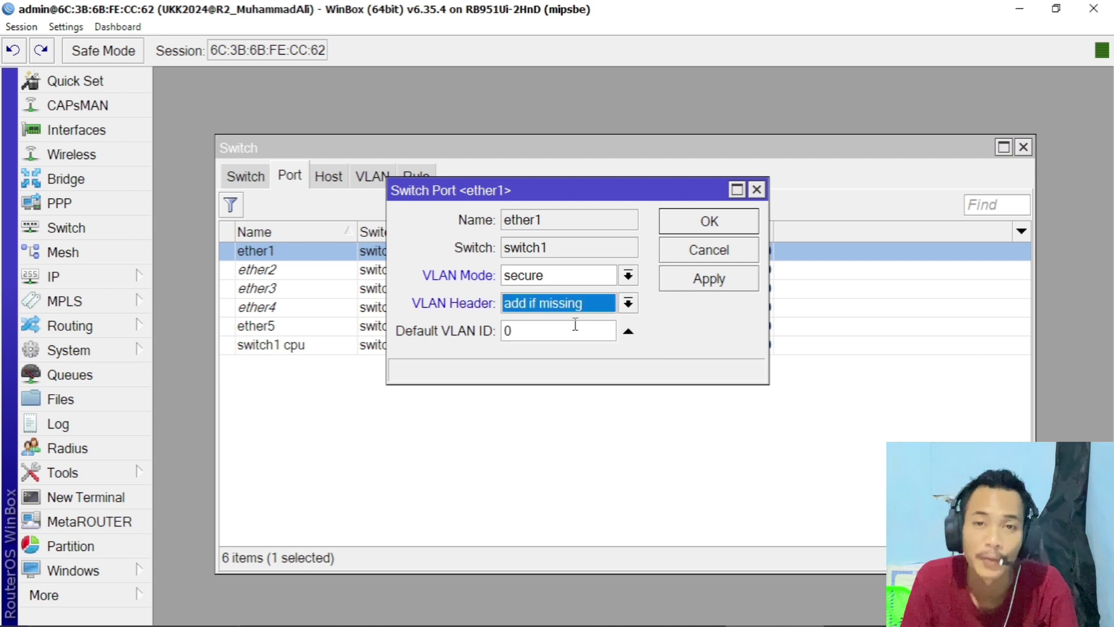
pyautogui.click(709, 279)
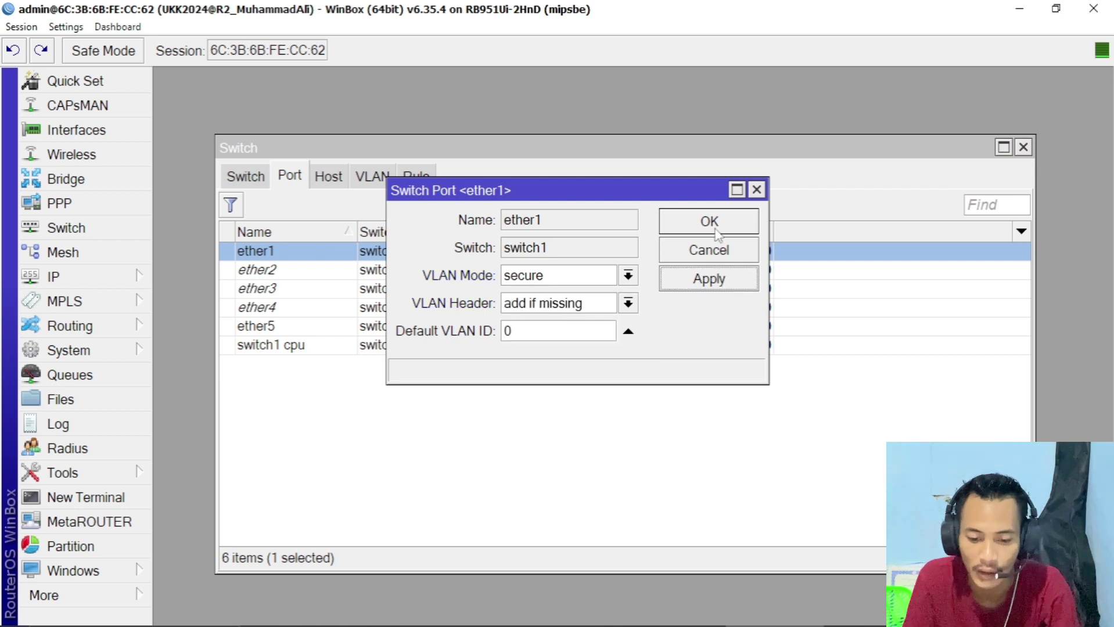
pyautogui.click(709, 222)
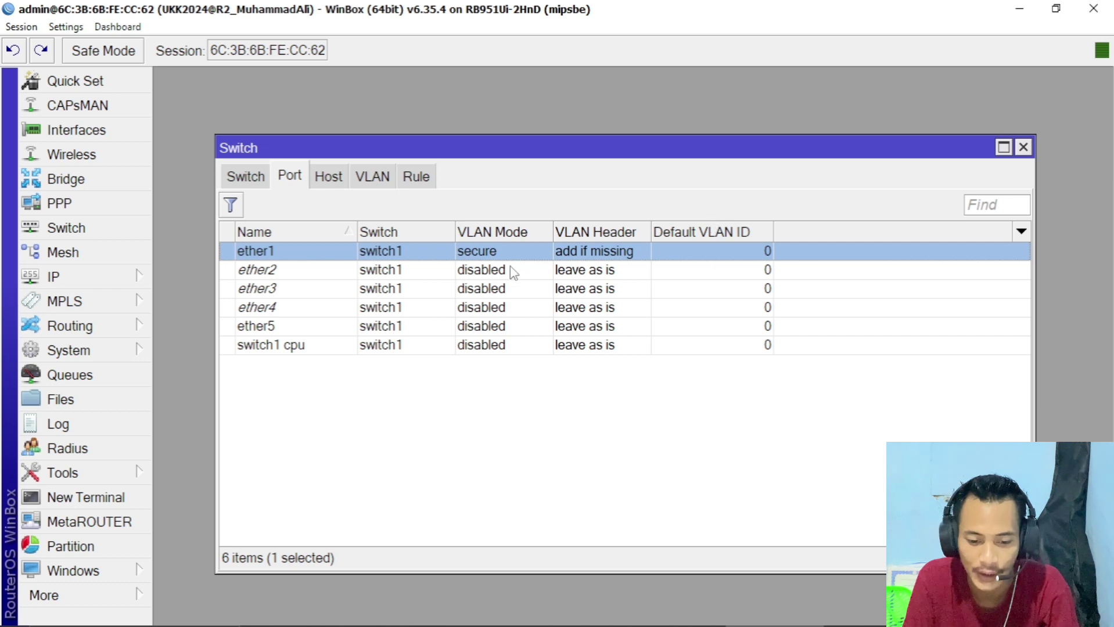
# - Set ether2 to secure mode, always strip, with default VLAN ID 10
pyautogui.doubleClick(511, 271)
pyautogui.click(535, 282)
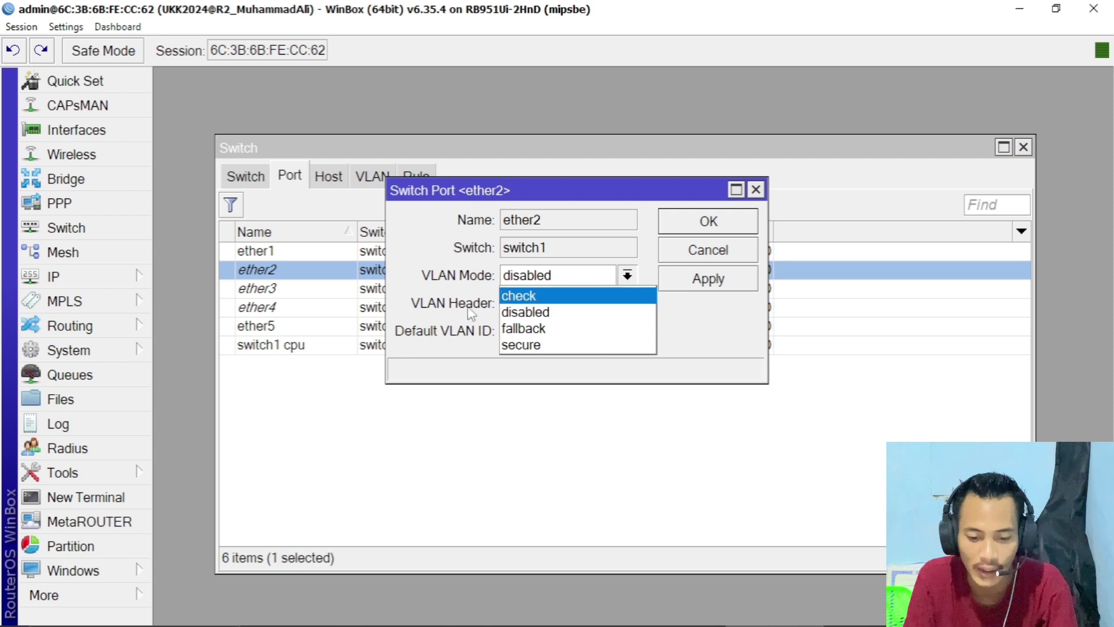
pyautogui.click(538, 346)
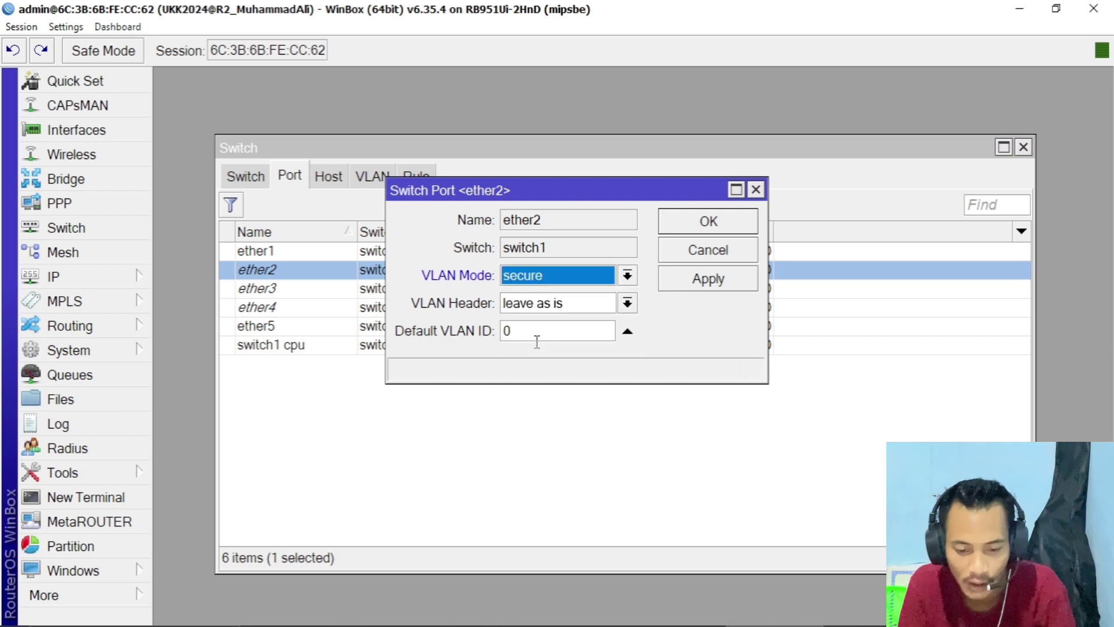
pyautogui.click(707, 281)
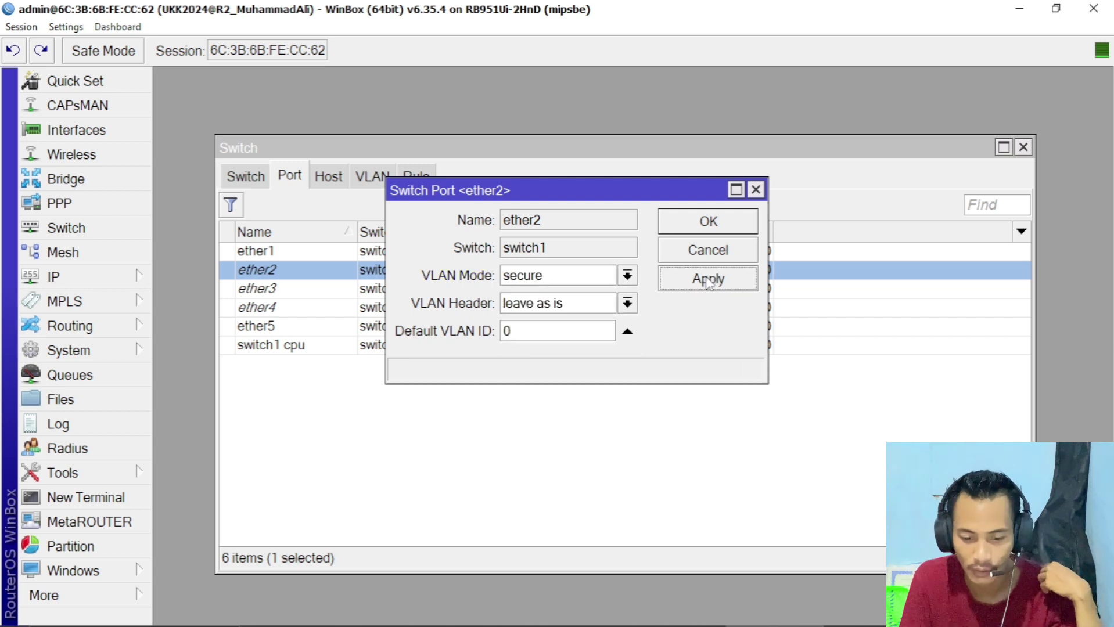
pyautogui.click(503, 331)
pyautogui.write('1')
pyautogui.click(721, 281)
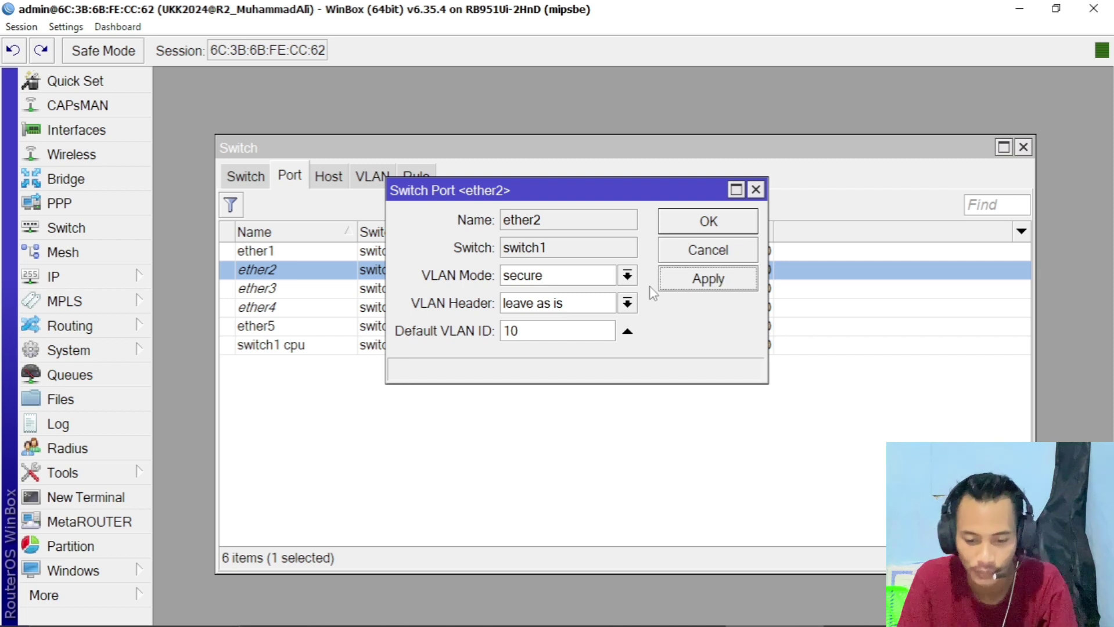
pyautogui.click(625, 304)
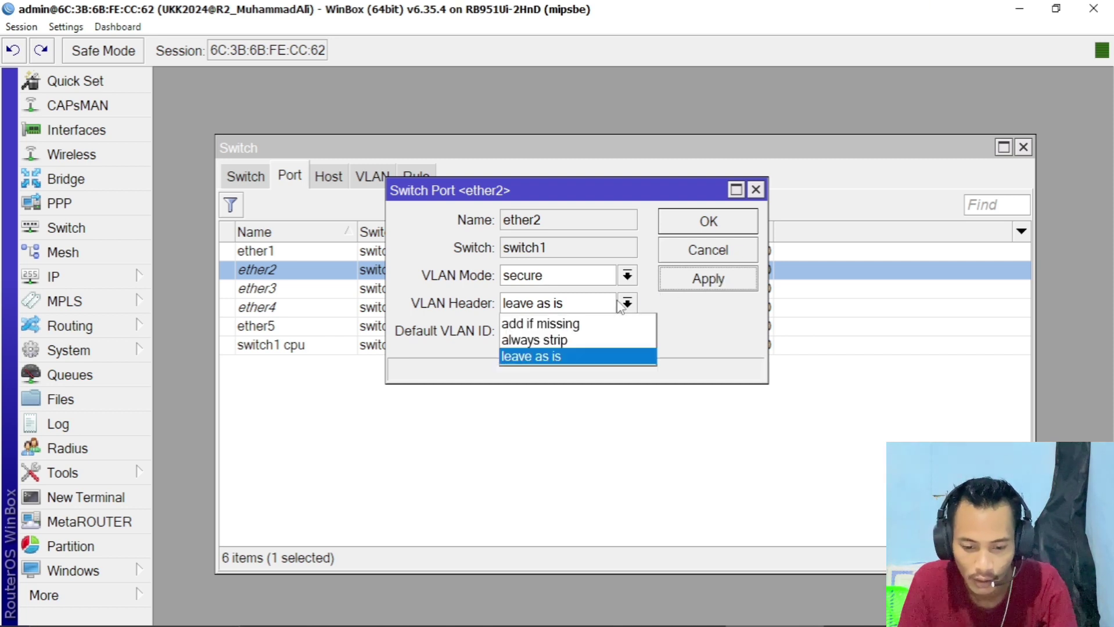
pyautogui.click(574, 339)
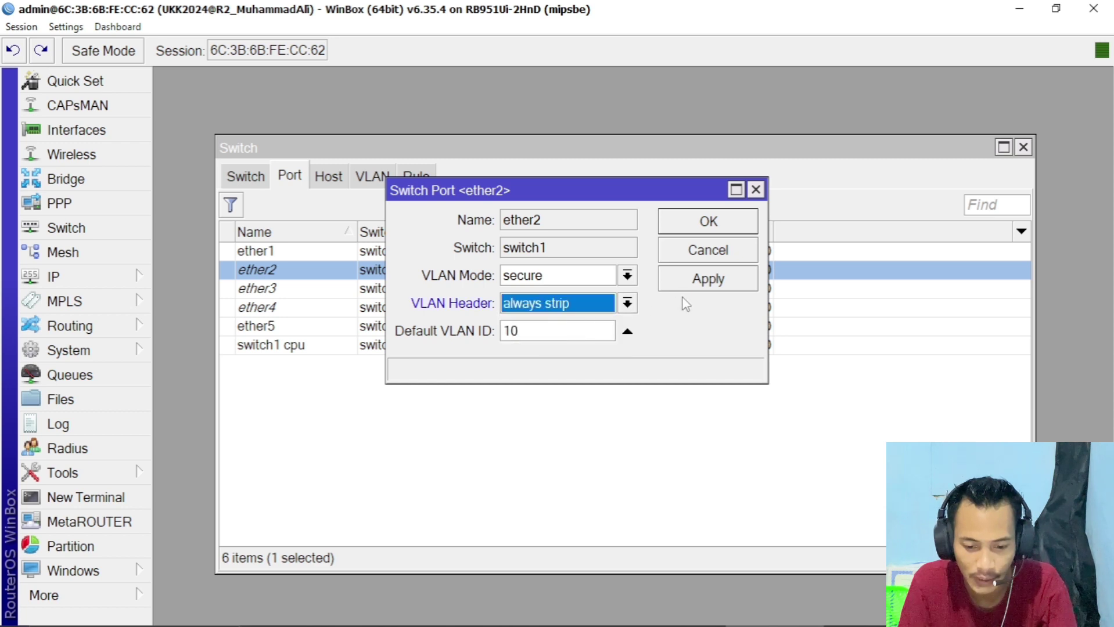
pyautogui.click(708, 285)
pyautogui.click(626, 276)
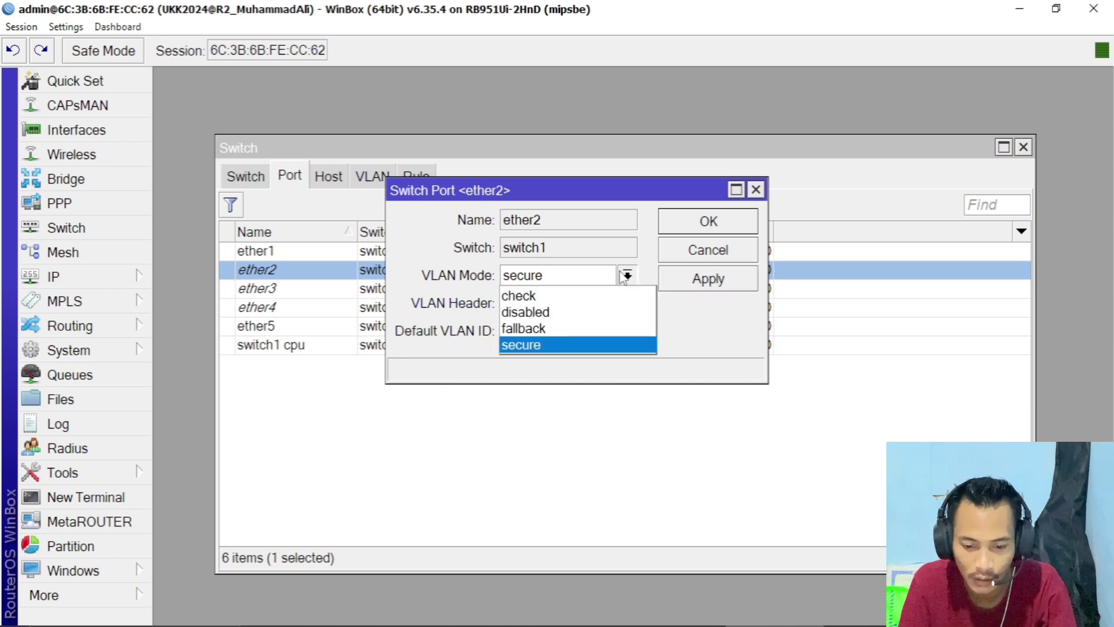
pyautogui.click(626, 276)
pyautogui.click(717, 228)
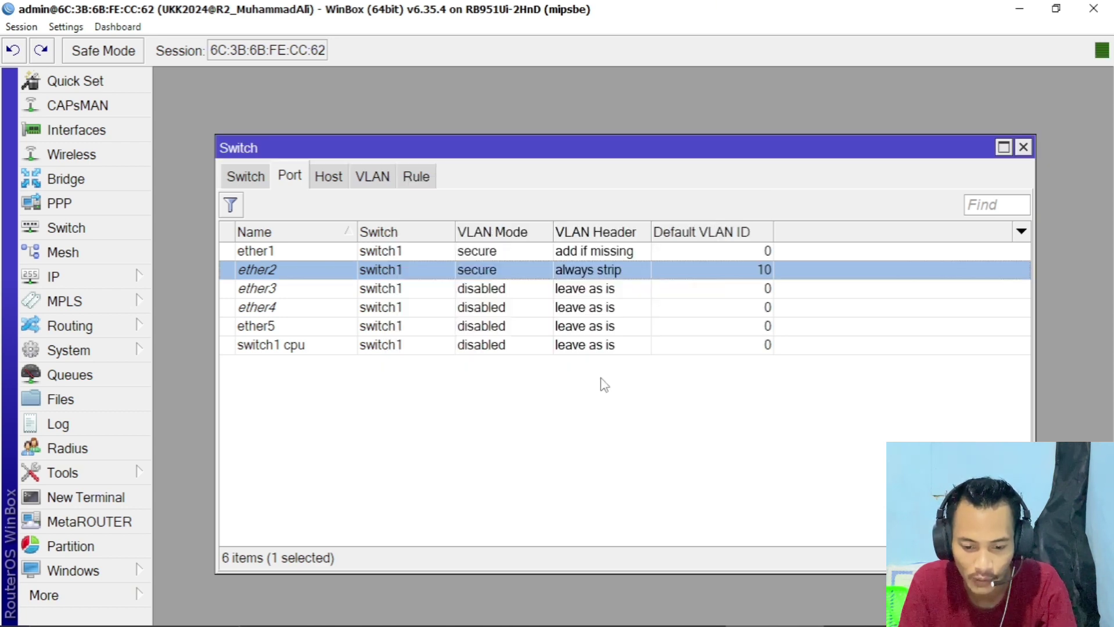
# - Set ether3 to secure mode, always strip, with default VLAN ID 20
pyautogui.doubleClick(503, 290)
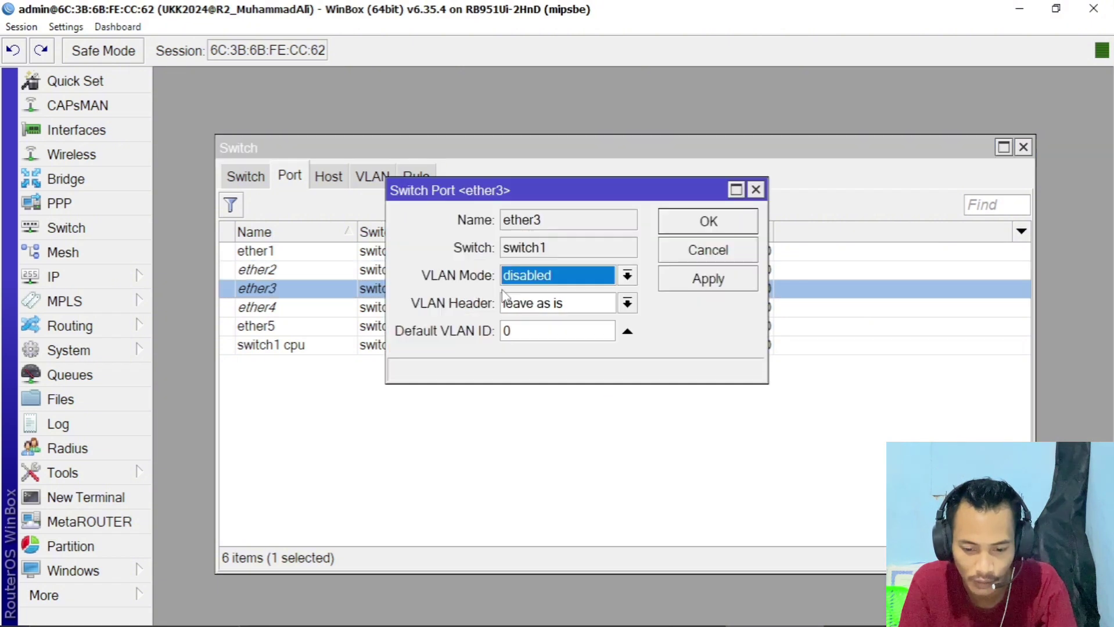
pyautogui.click(543, 277)
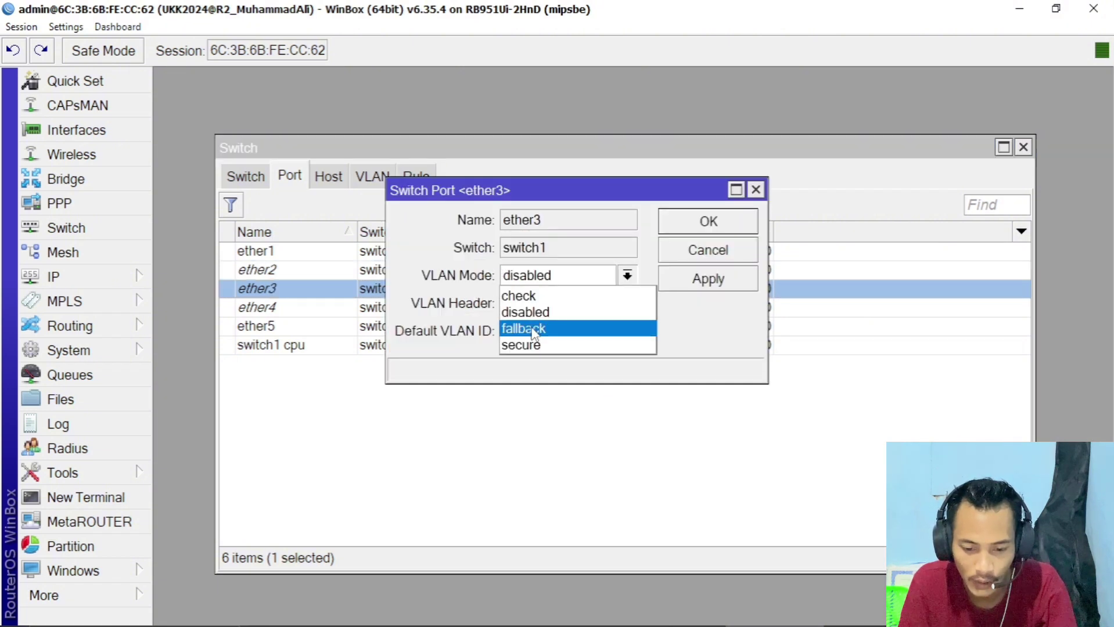
pyautogui.click(527, 346)
pyautogui.click(556, 304)
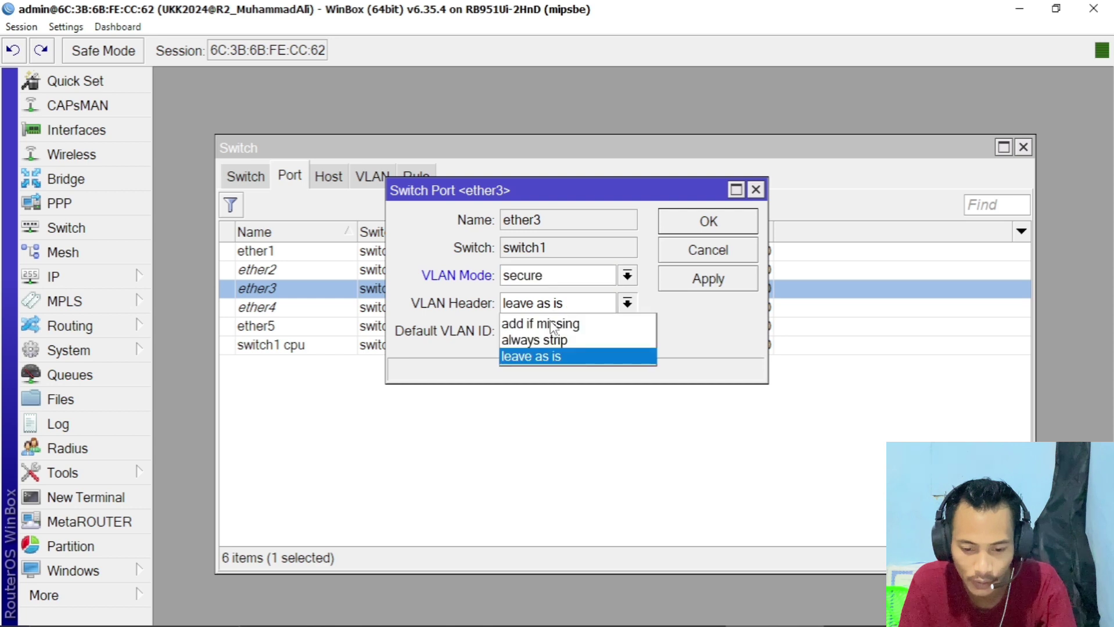
pyautogui.click(548, 342)
pyautogui.press('Tab')
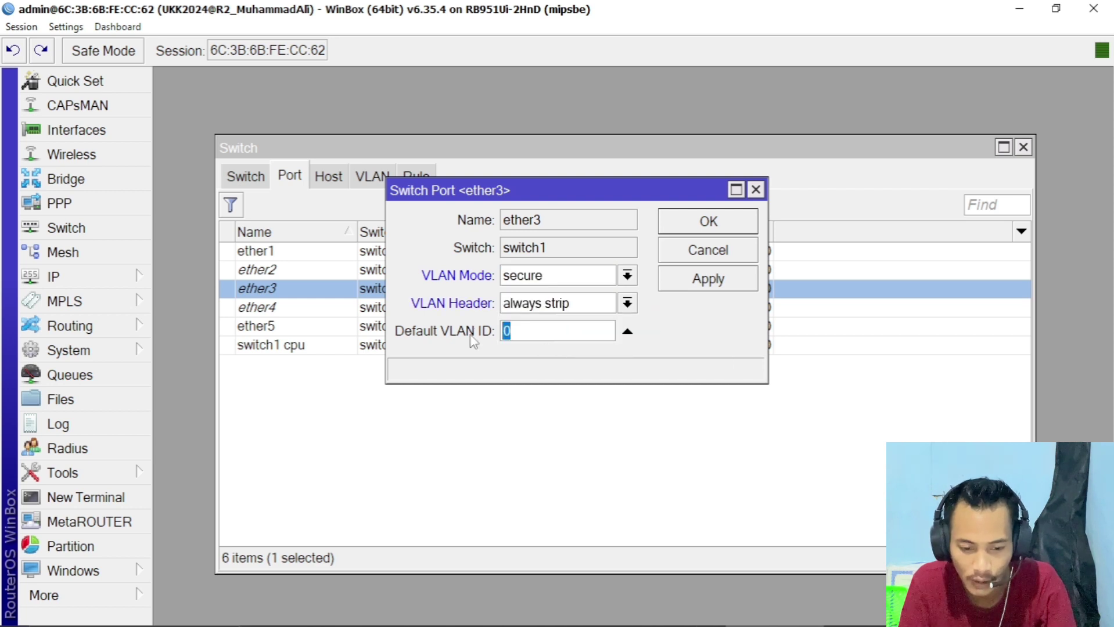
pyautogui.write('20')
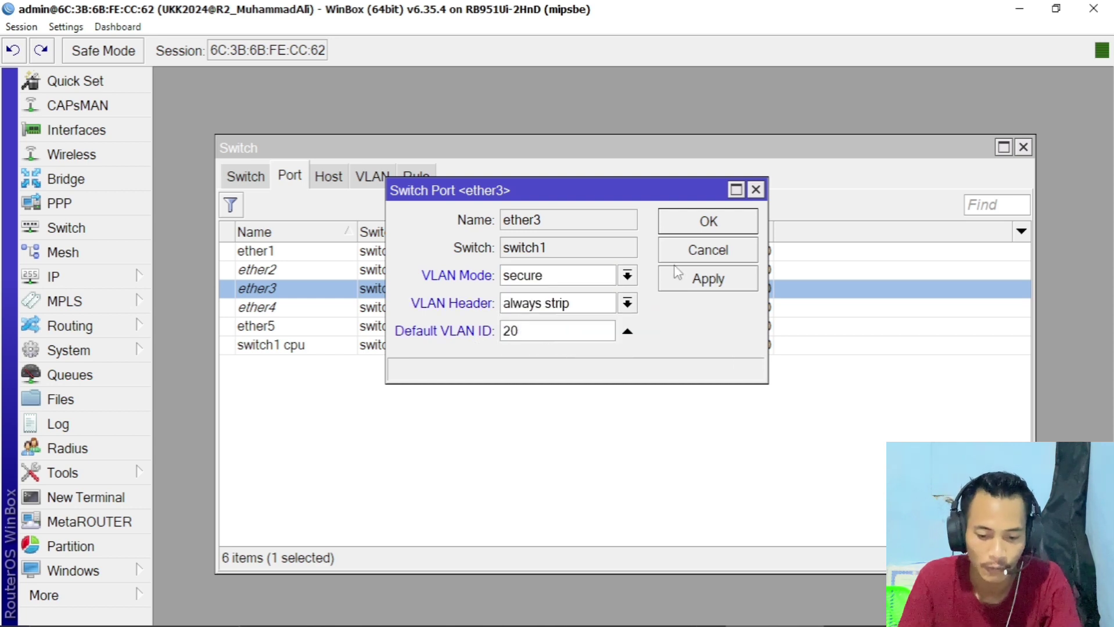
pyautogui.click(697, 280)
pyautogui.click(703, 222)
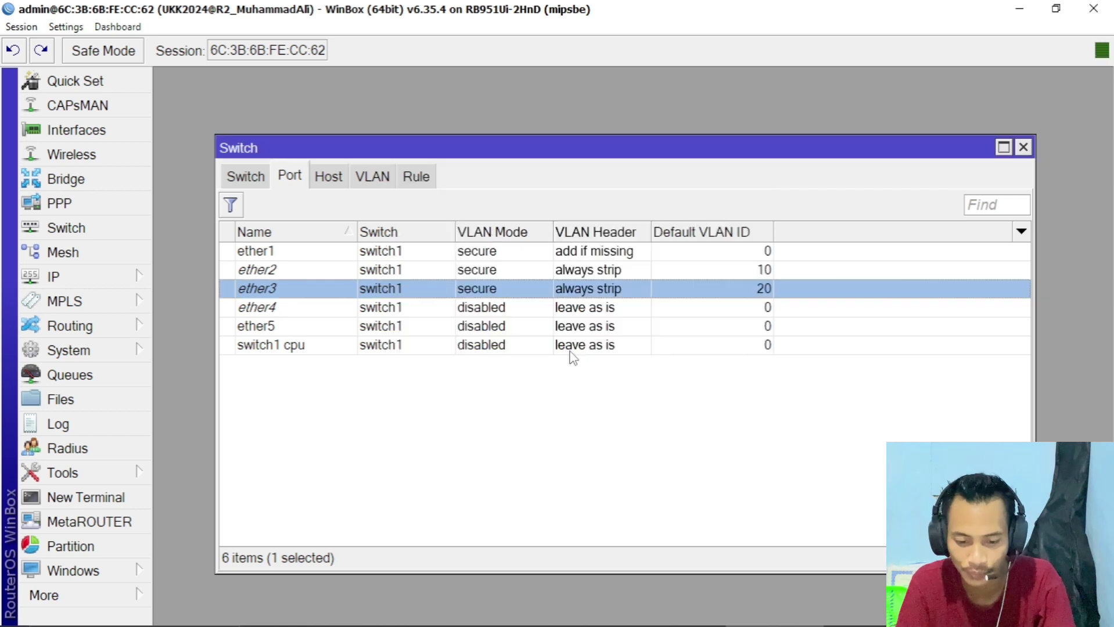
# - Set ether4 to secure mode, always strip, with default VLAN ID 30
pyautogui.doubleClick(572, 306)
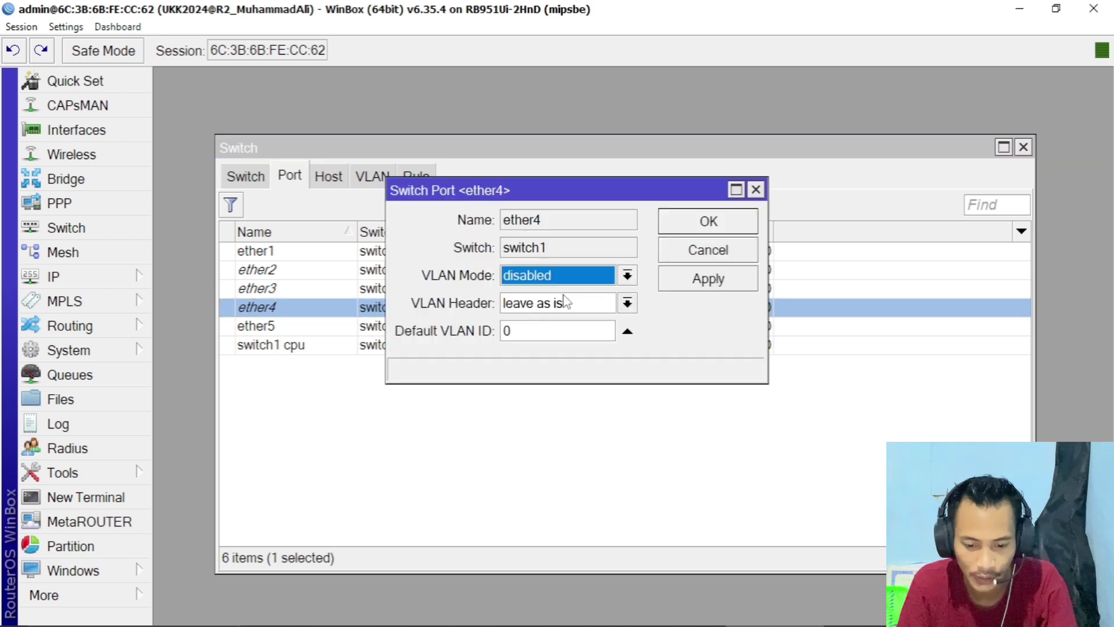
pyautogui.click(565, 272)
pyautogui.click(543, 343)
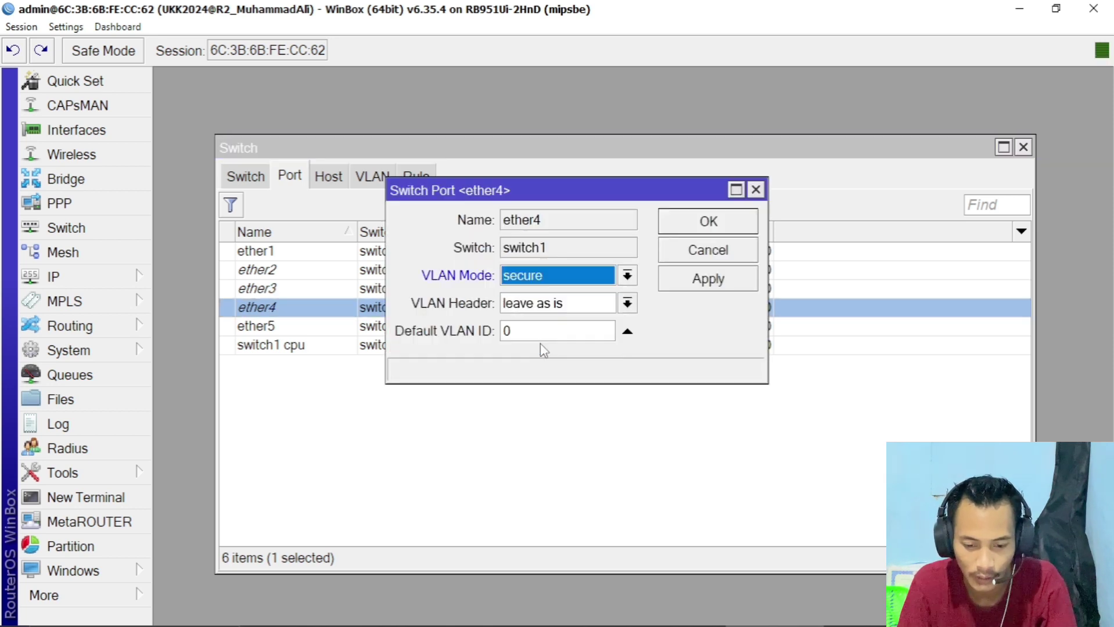
pyautogui.click(548, 306)
pyautogui.click(540, 341)
pyautogui.press('Tab')
pyautogui.write('30')
pyautogui.click(705, 280)
pyautogui.click(706, 225)
pyautogui.click(638, 468)
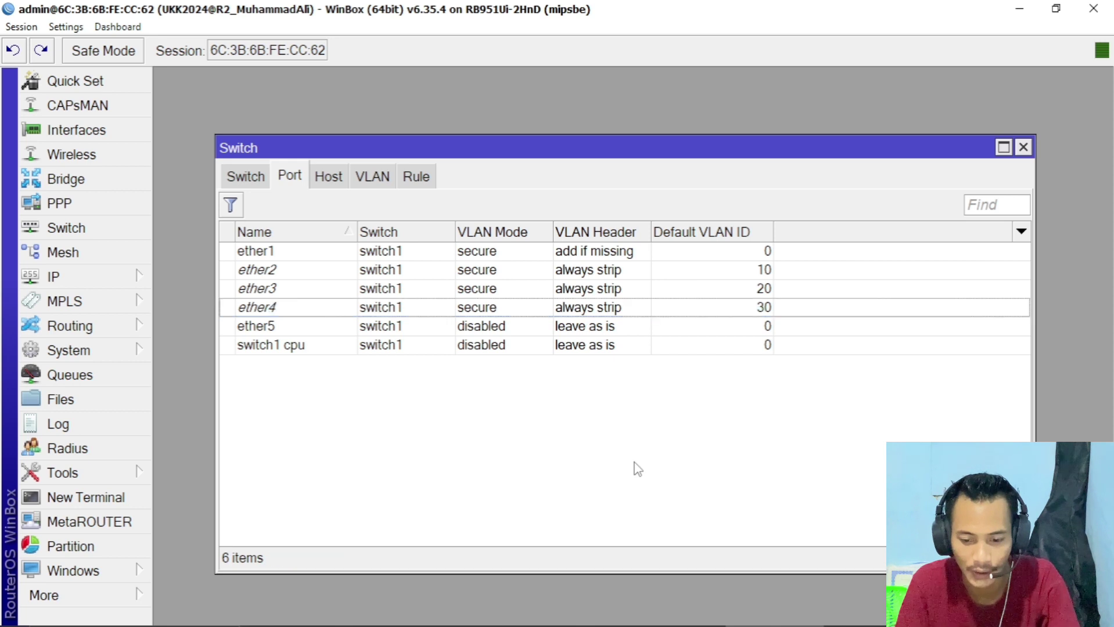
# - Review the ether1 and ether2 port entries and bridge ports, then show the empty switch VLAN table
pyautogui.click(619, 268)
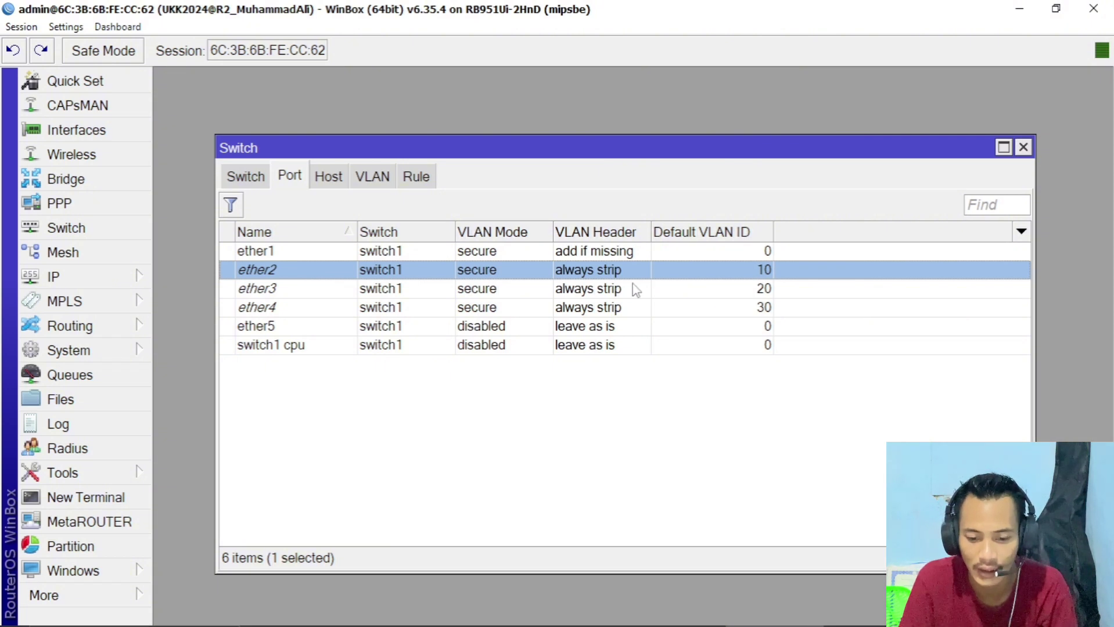
pyautogui.click(610, 255)
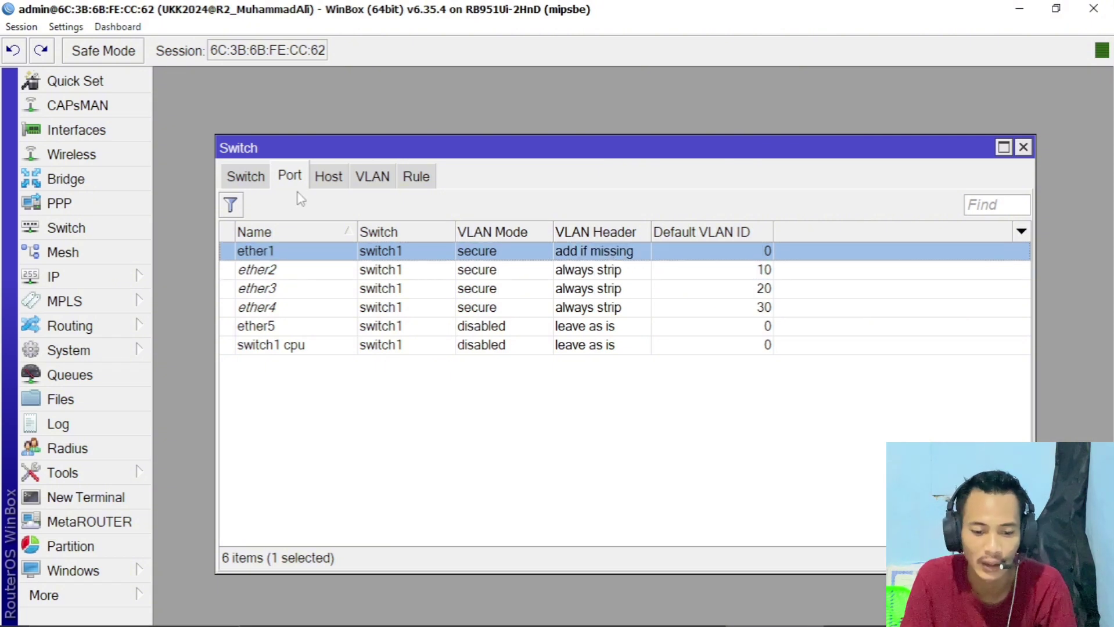
pyautogui.click(97, 185)
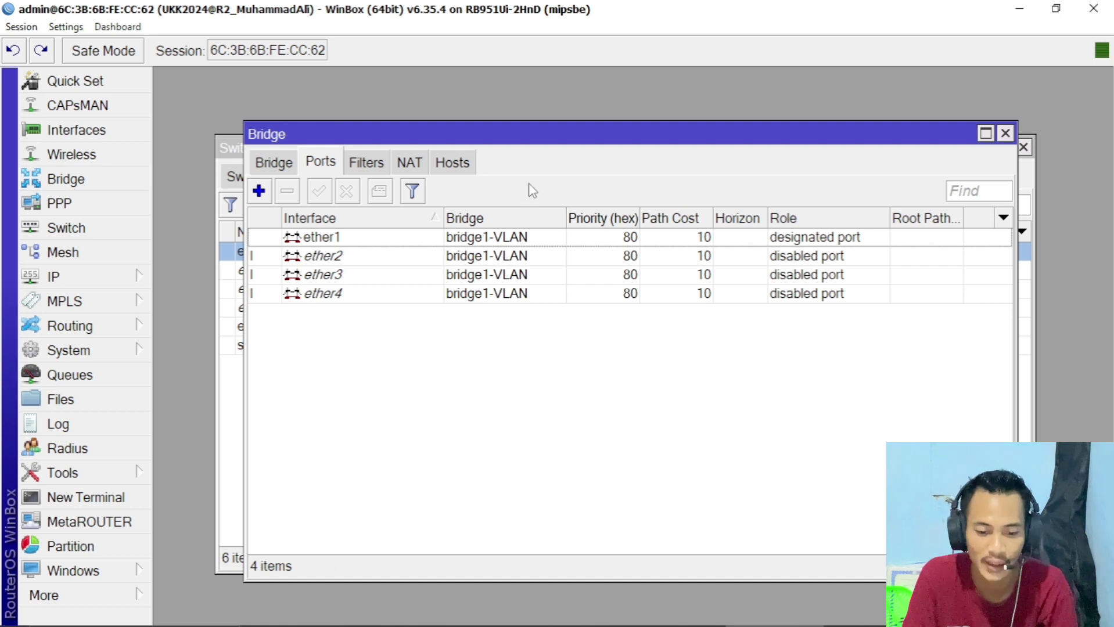
pyautogui.click(1005, 134)
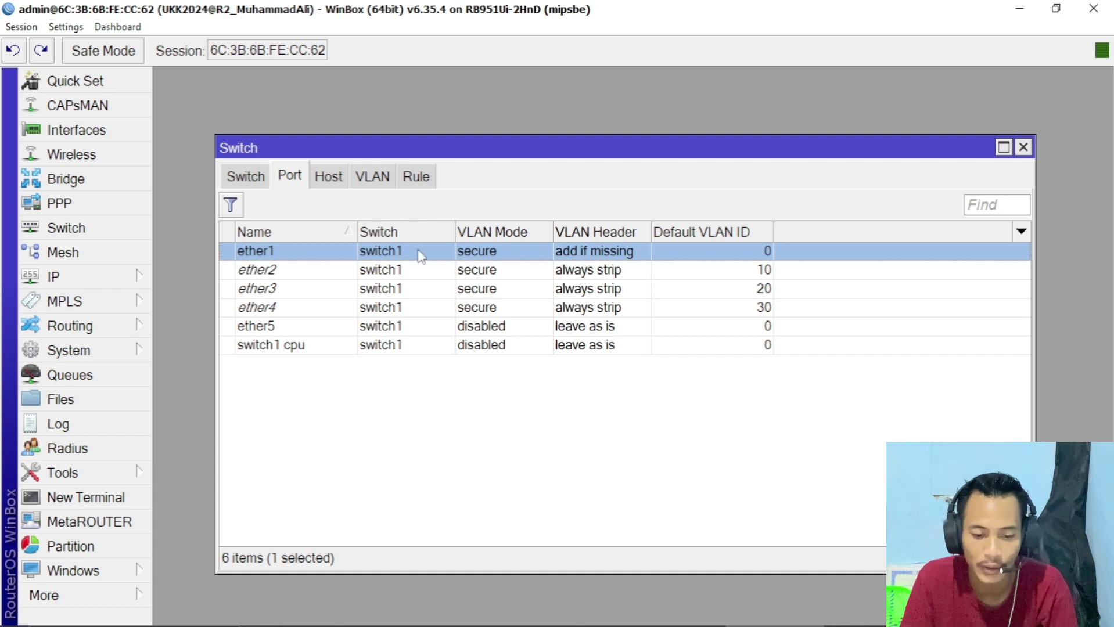
pyautogui.click(374, 177)
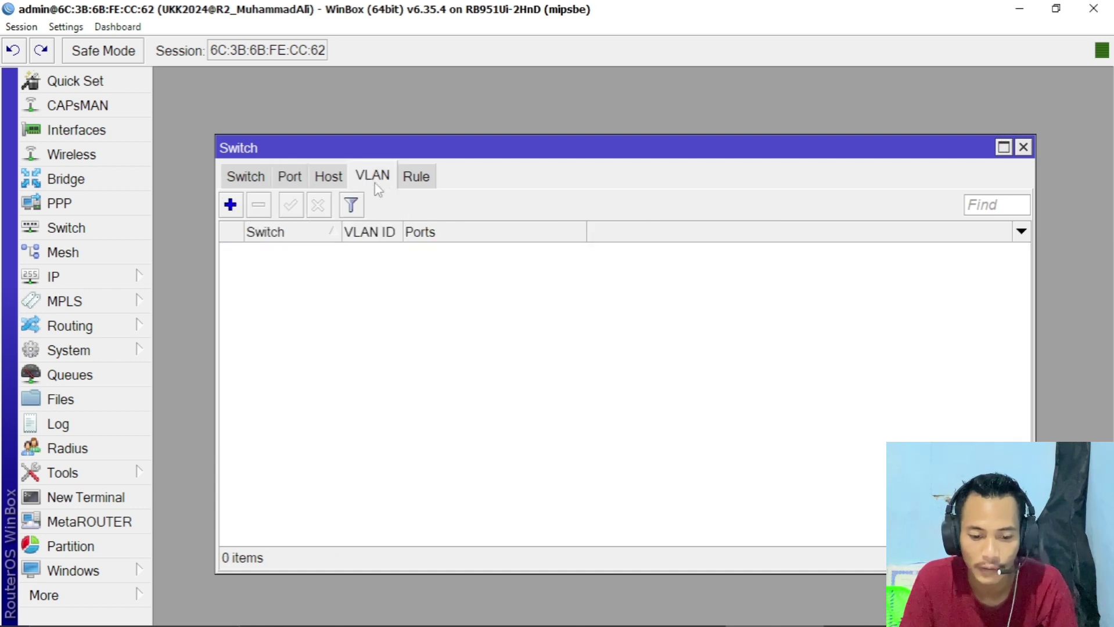
# - Create switch VLAN entry 10 on switch1 with member ports ether1 and ether2
pyautogui.click(230, 206)
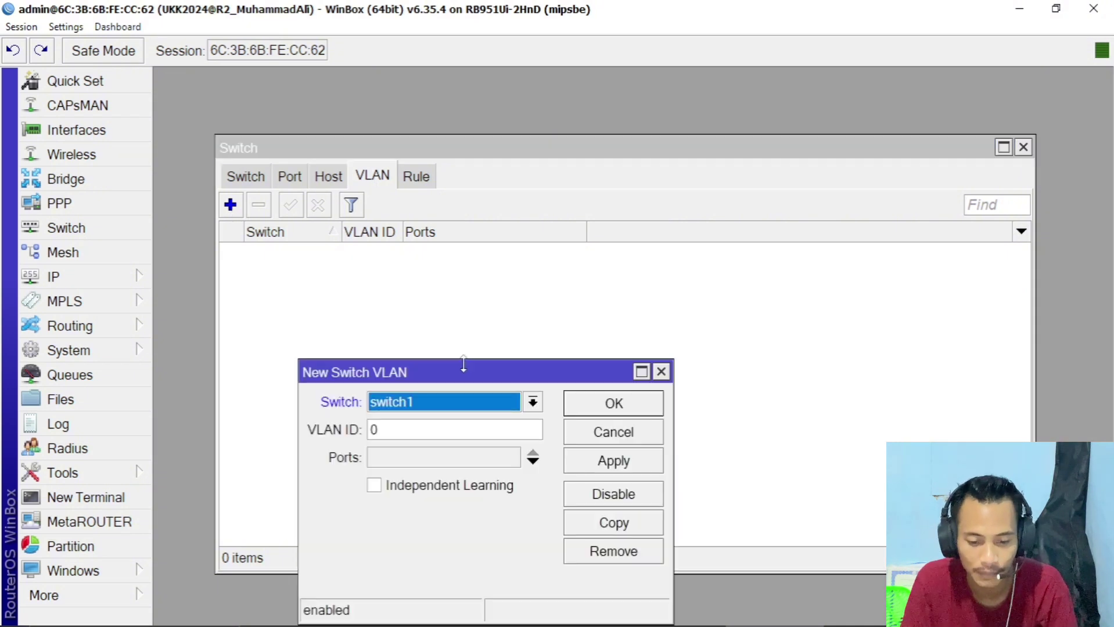
pyautogui.moveTo(461, 370); pyautogui.dragTo(654, 224)
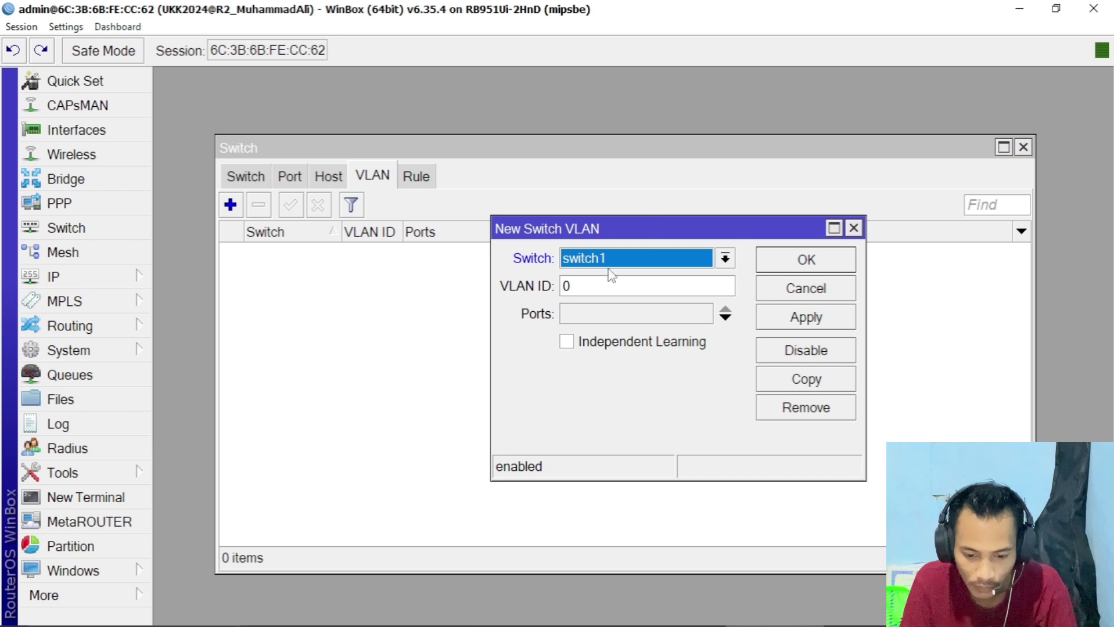
pyautogui.click(566, 286)
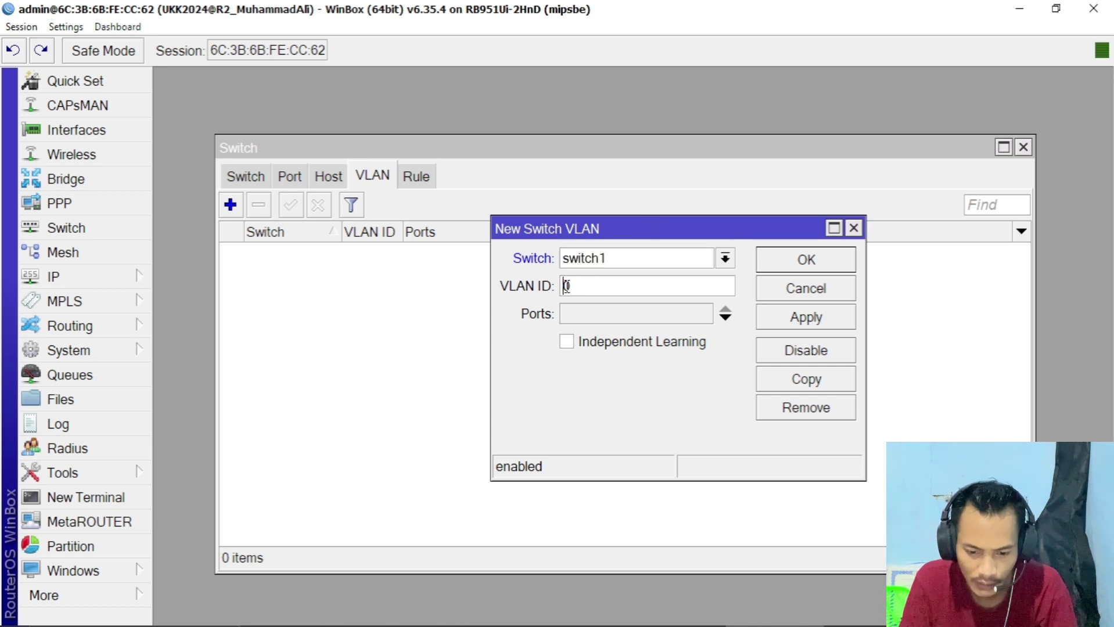
pyautogui.write('1')
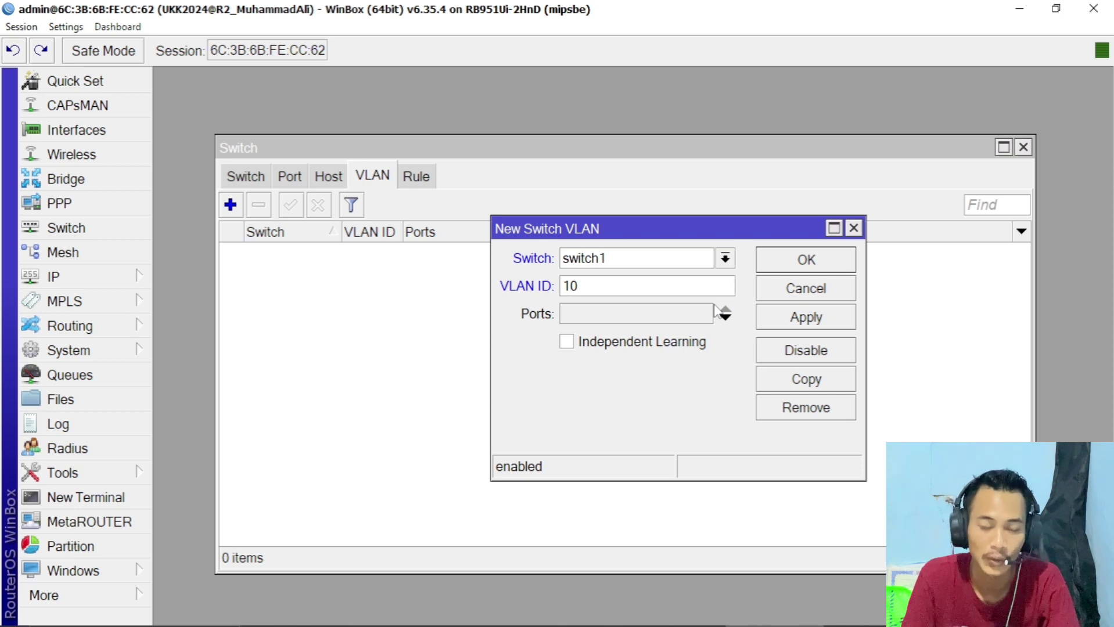
pyautogui.click(725, 317)
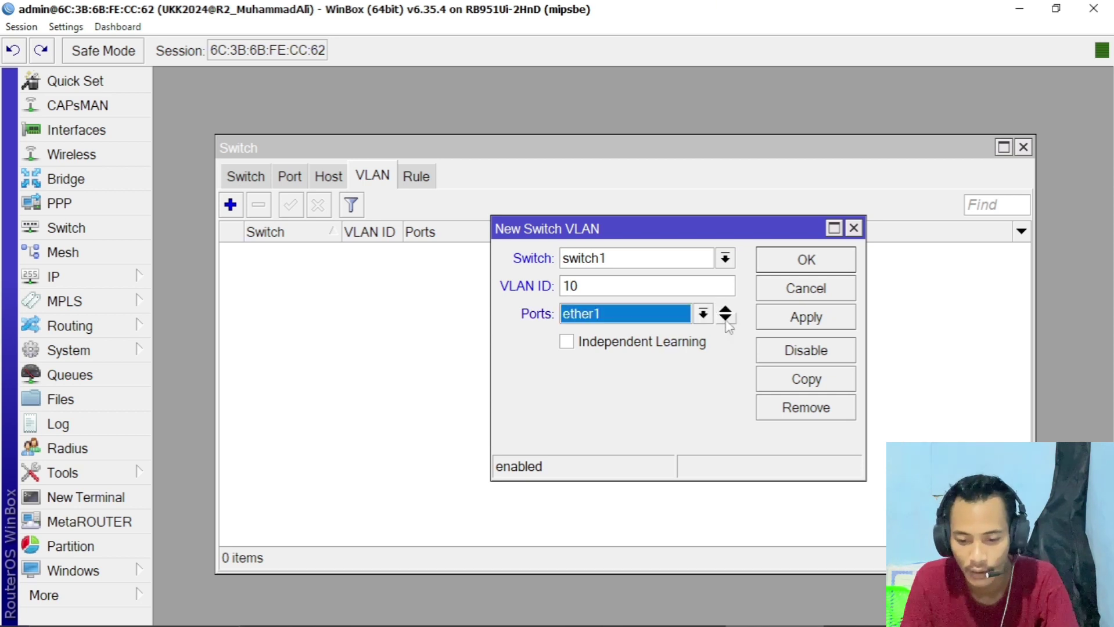
pyautogui.click(691, 321)
pyautogui.click(690, 318)
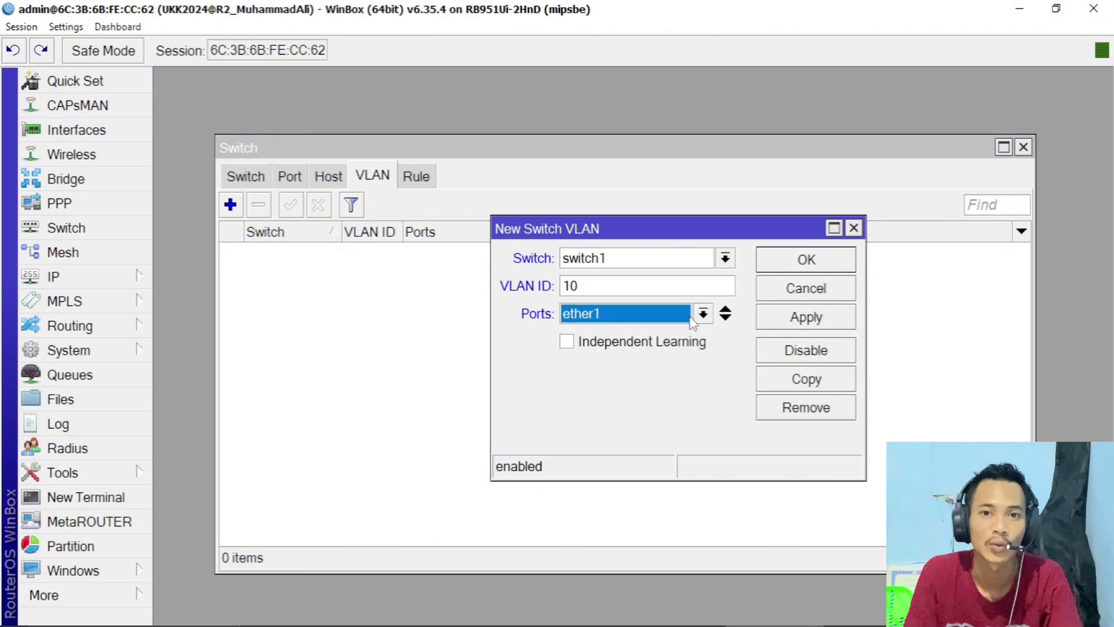
pyautogui.click(726, 321)
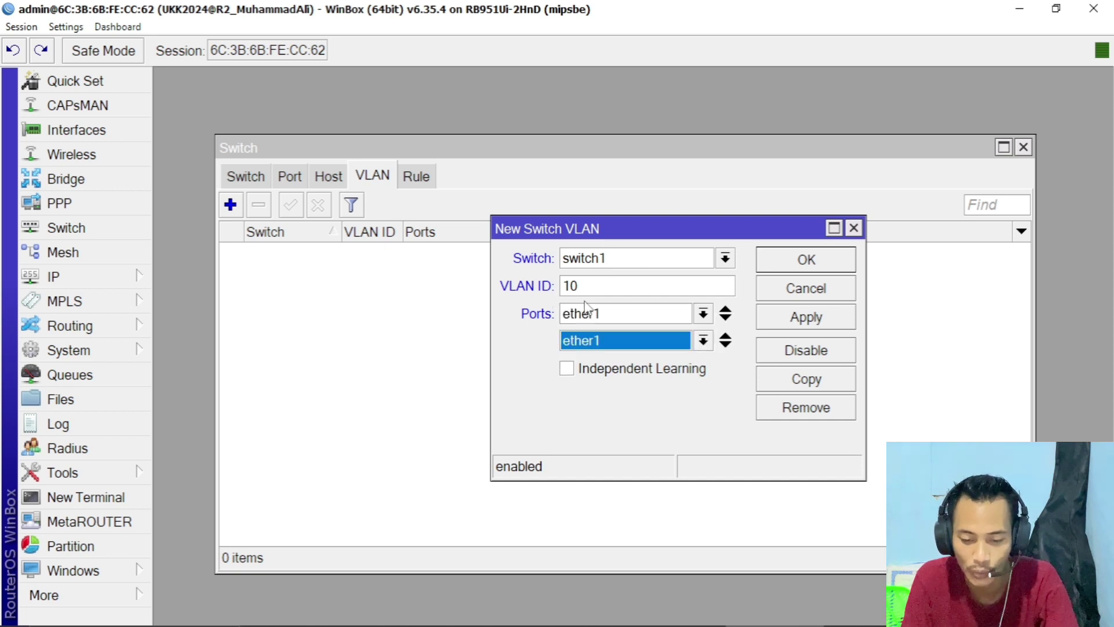
pyautogui.click(608, 344)
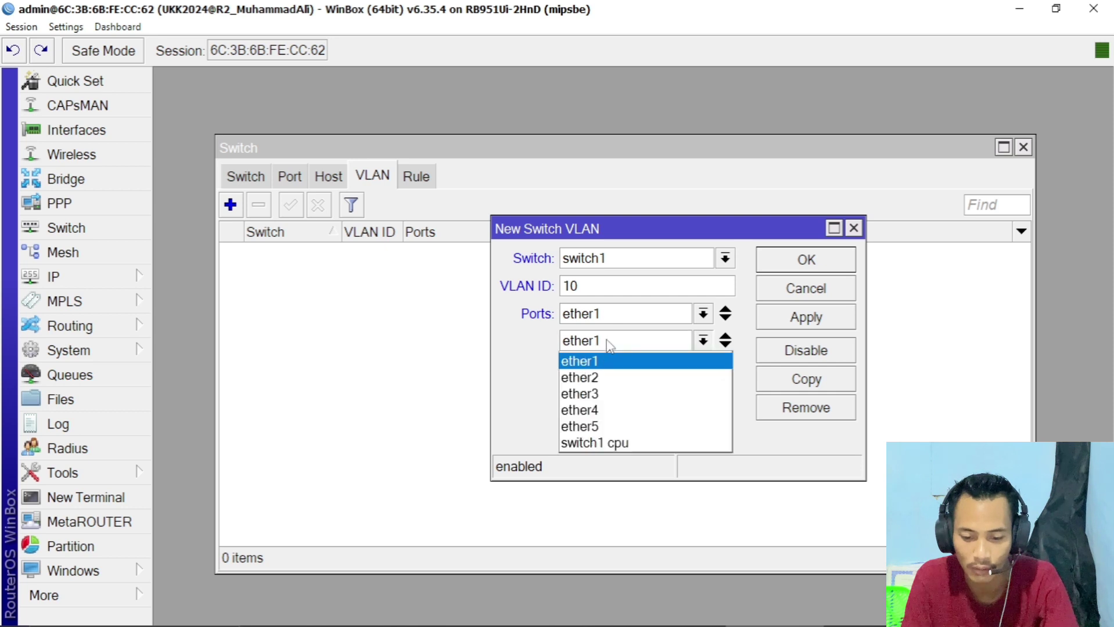
pyautogui.click(598, 374)
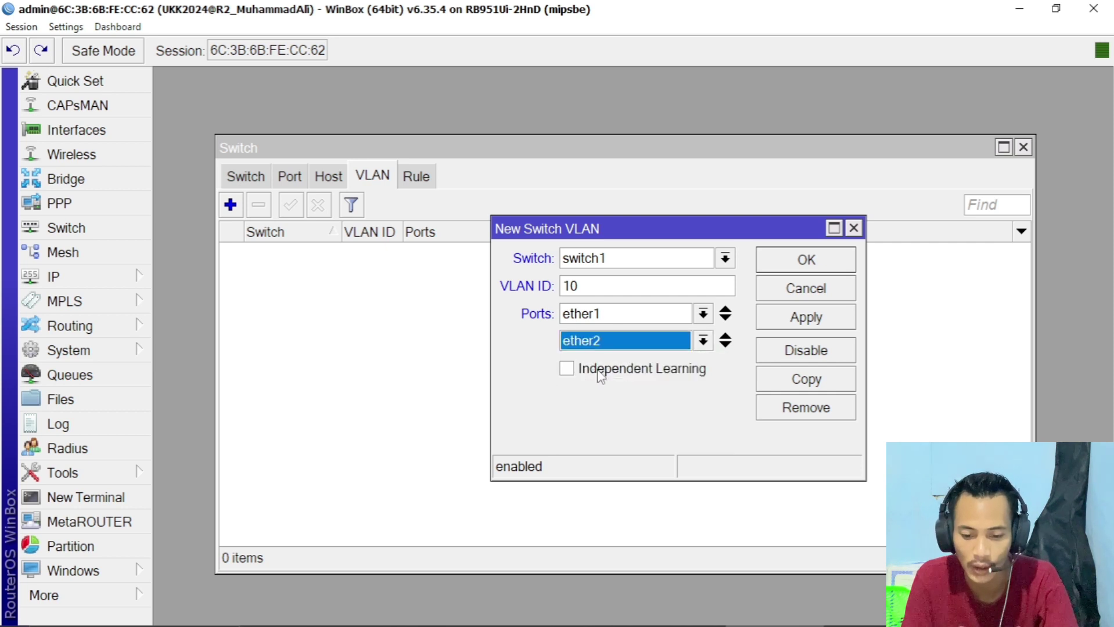
pyautogui.click(820, 318)
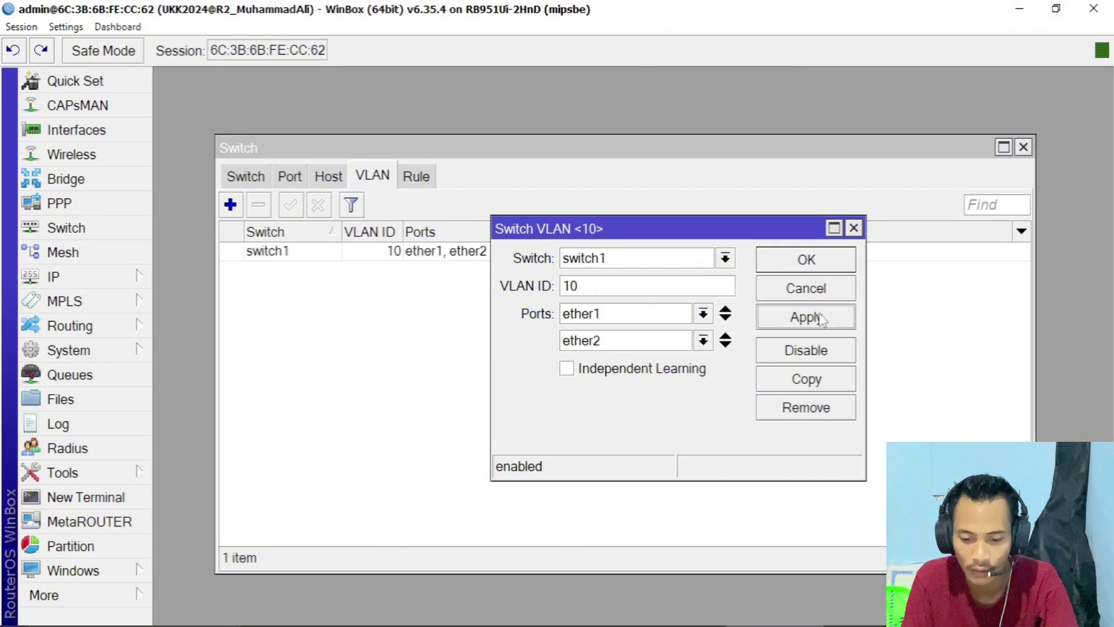
pyautogui.click(813, 261)
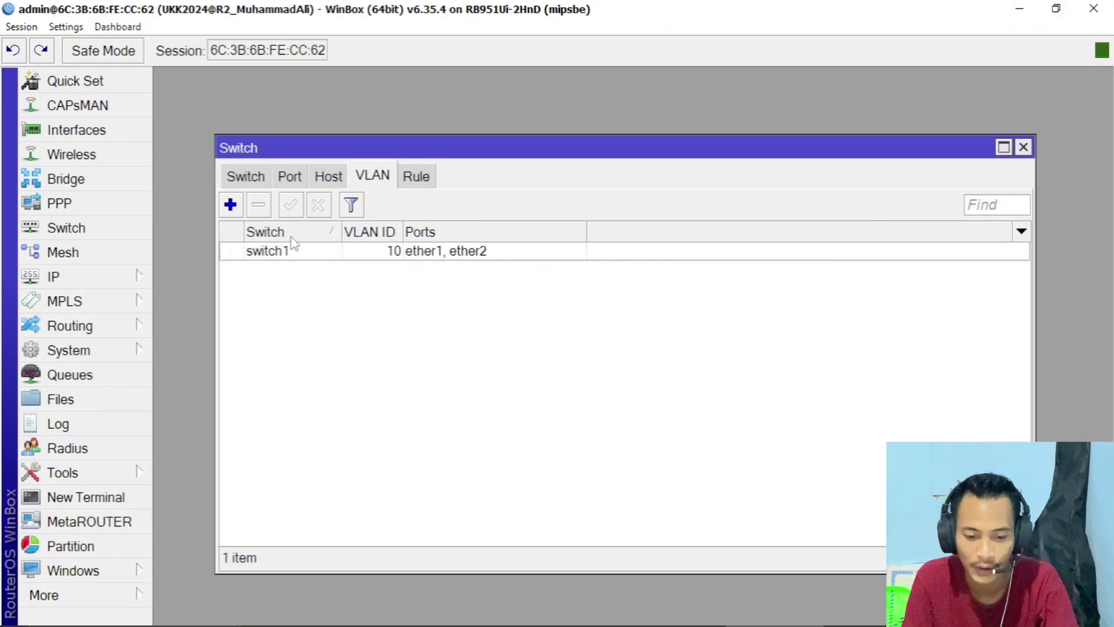
# - Add switch VLAN 20 with member ports ether1 and ether3
pyautogui.click(231, 205)
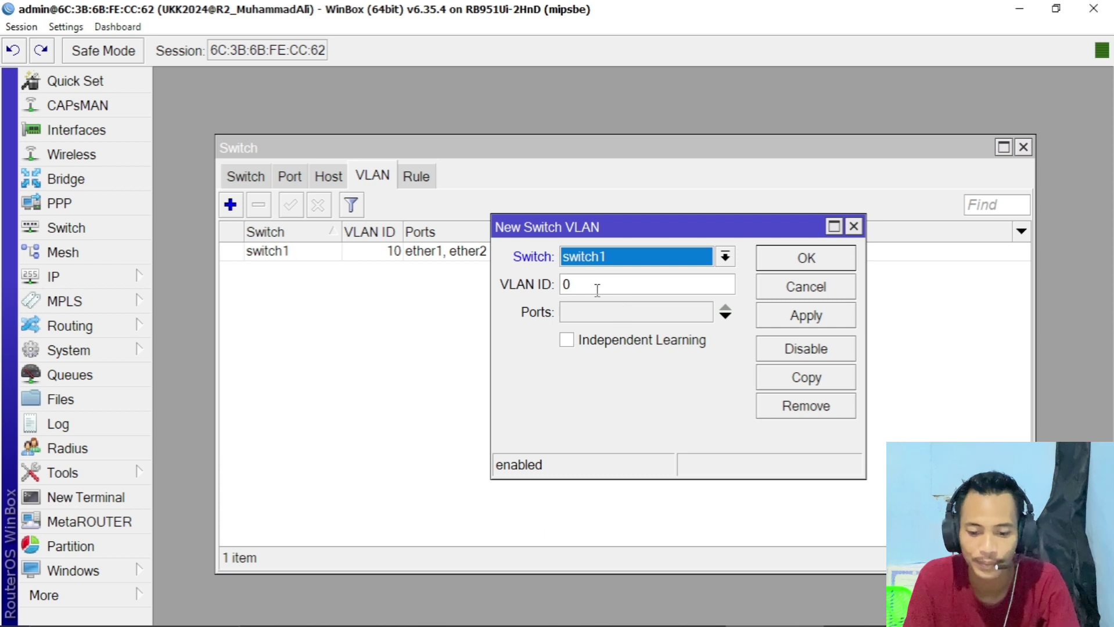
pyautogui.press('Tab')
pyautogui.write('20')
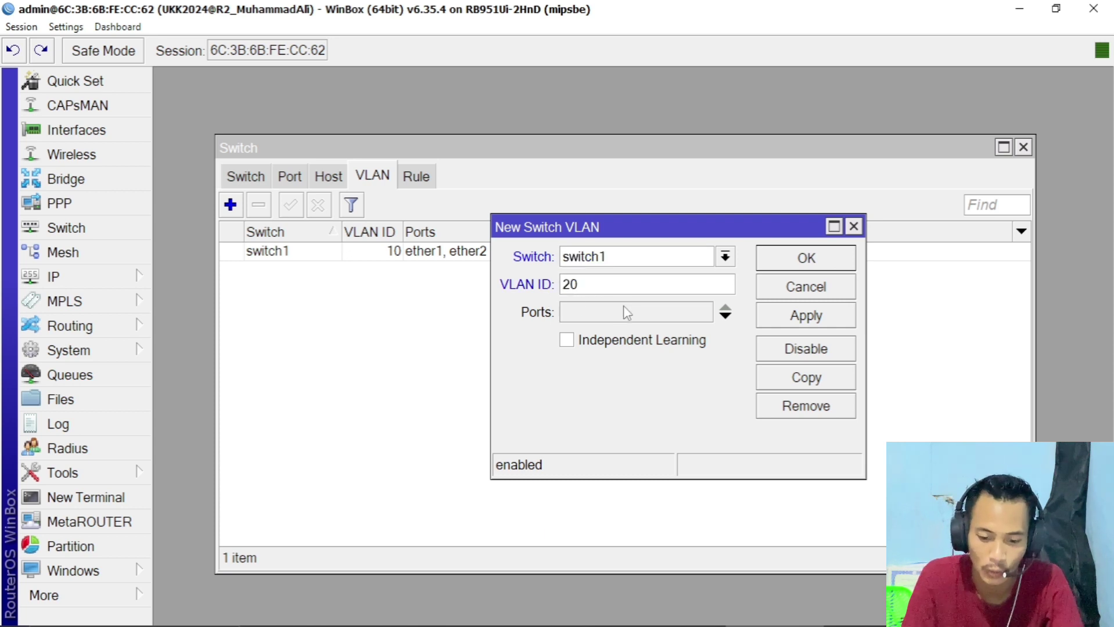
pyautogui.click(701, 317)
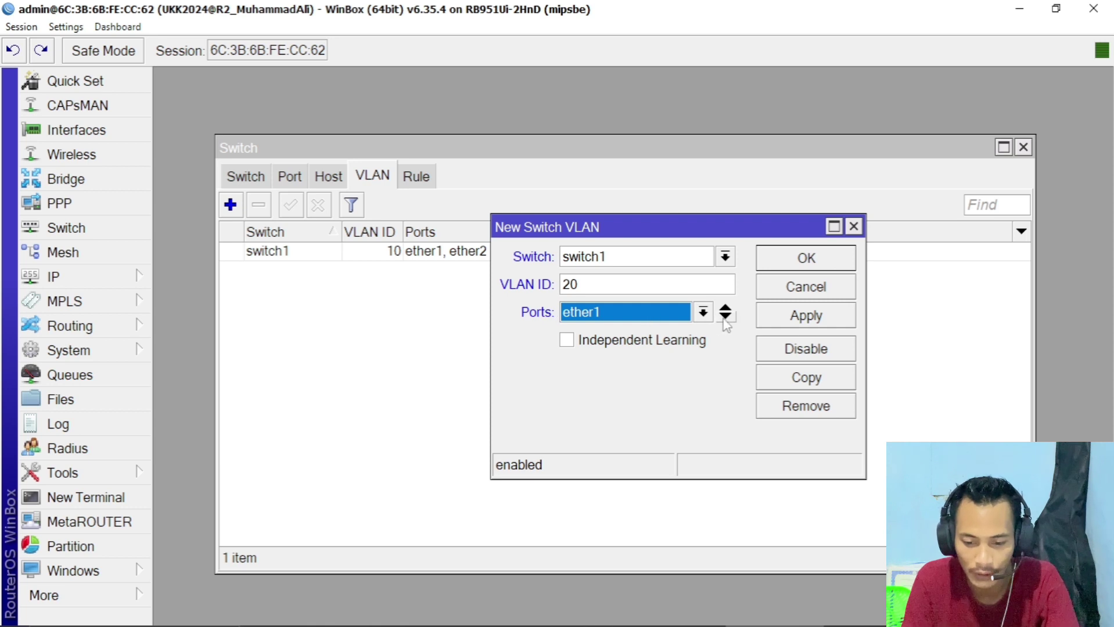
pyautogui.click(724, 317)
pyautogui.click(703, 339)
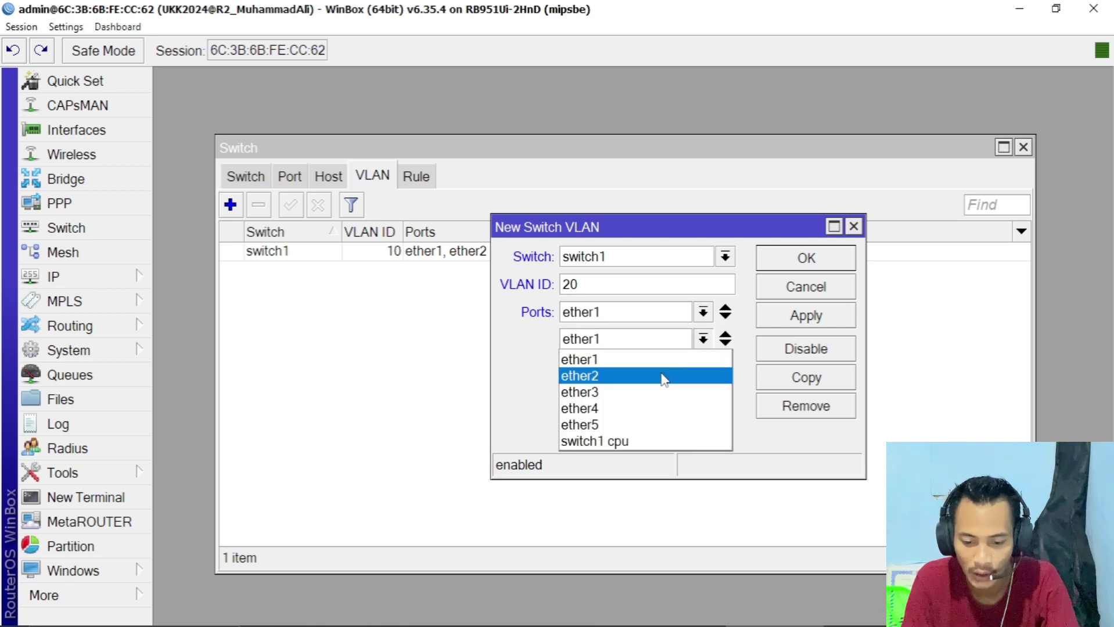
pyautogui.click(658, 391)
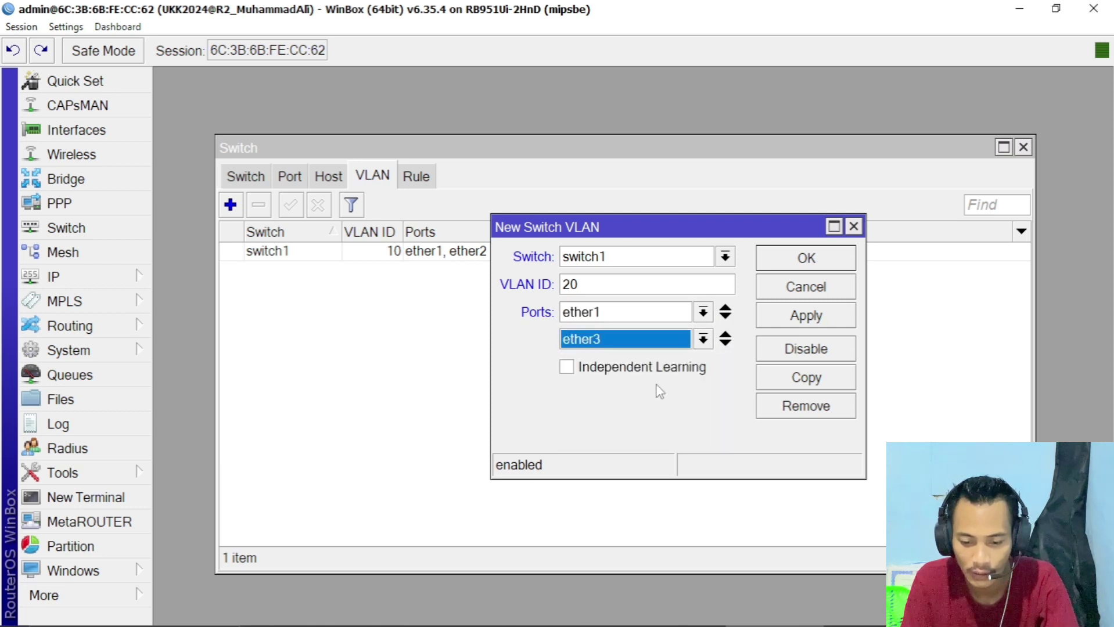
pyautogui.click(800, 323)
pyautogui.click(806, 258)
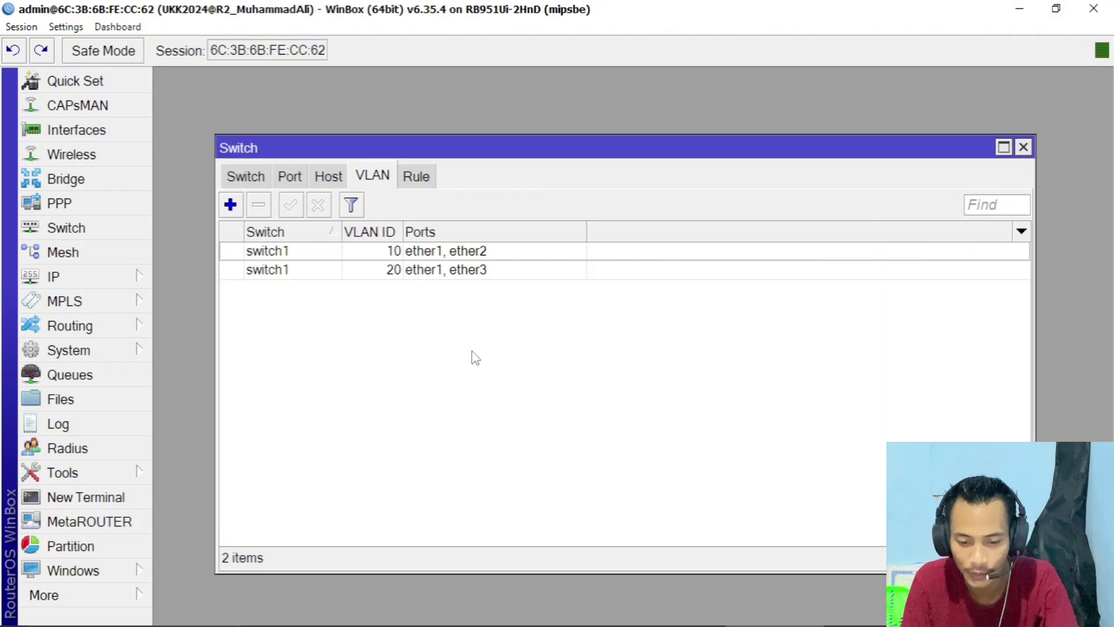
# - Add switch VLAN 30 with member ports ether1 and ether4, then bring up the Word task document
pyautogui.click(238, 213)
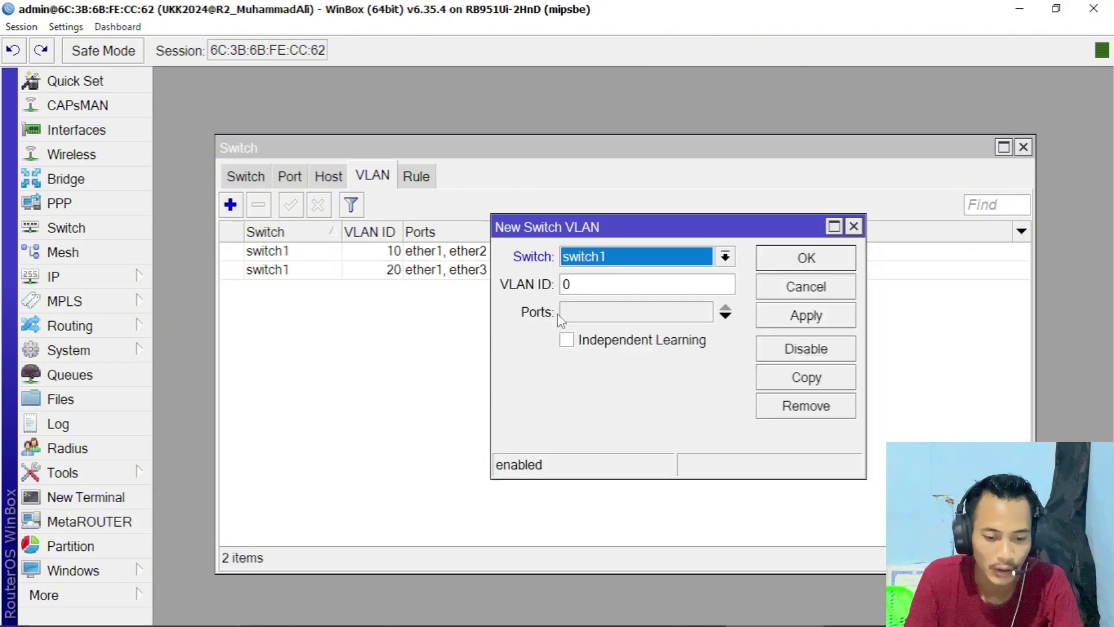
pyautogui.doubleClick(590, 289)
pyautogui.write('30')
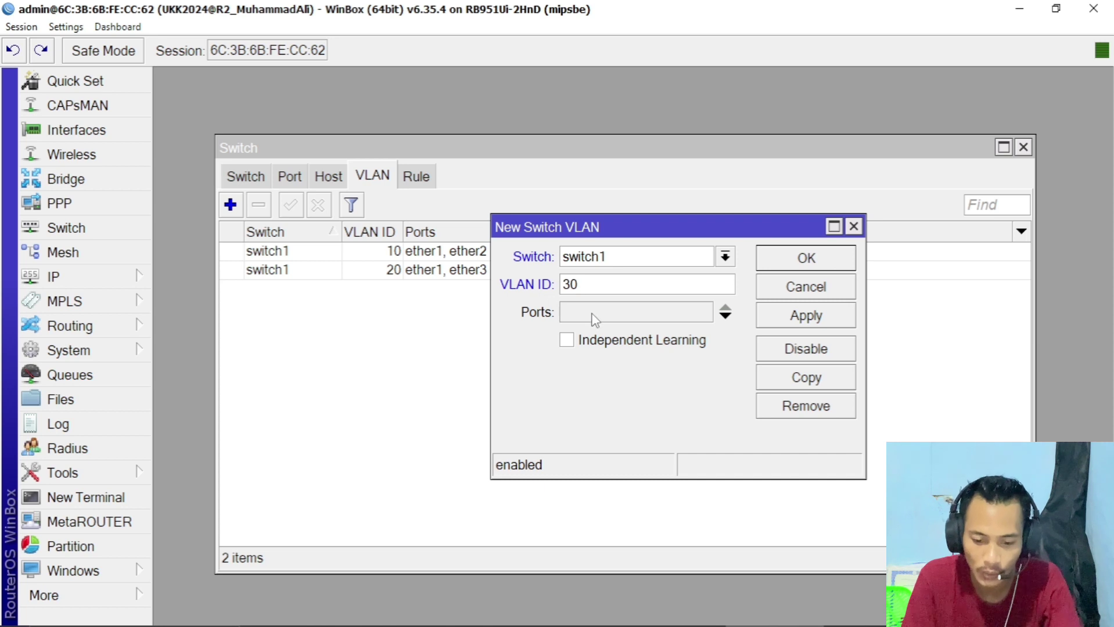
pyautogui.click(594, 314)
pyautogui.click(725, 316)
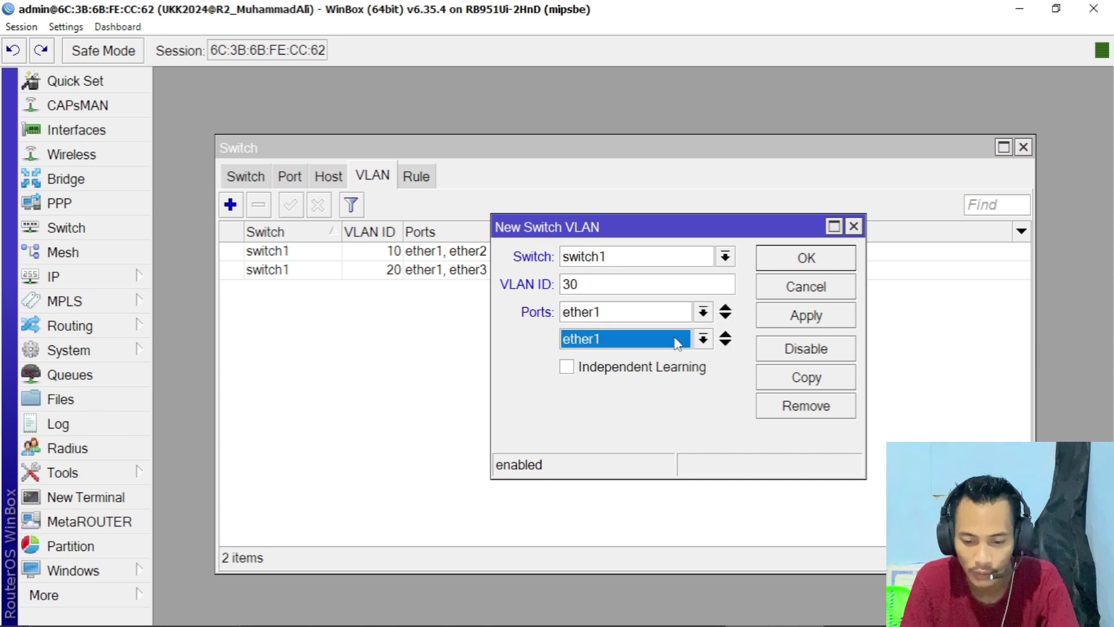
pyautogui.click(678, 341)
pyautogui.click(633, 393)
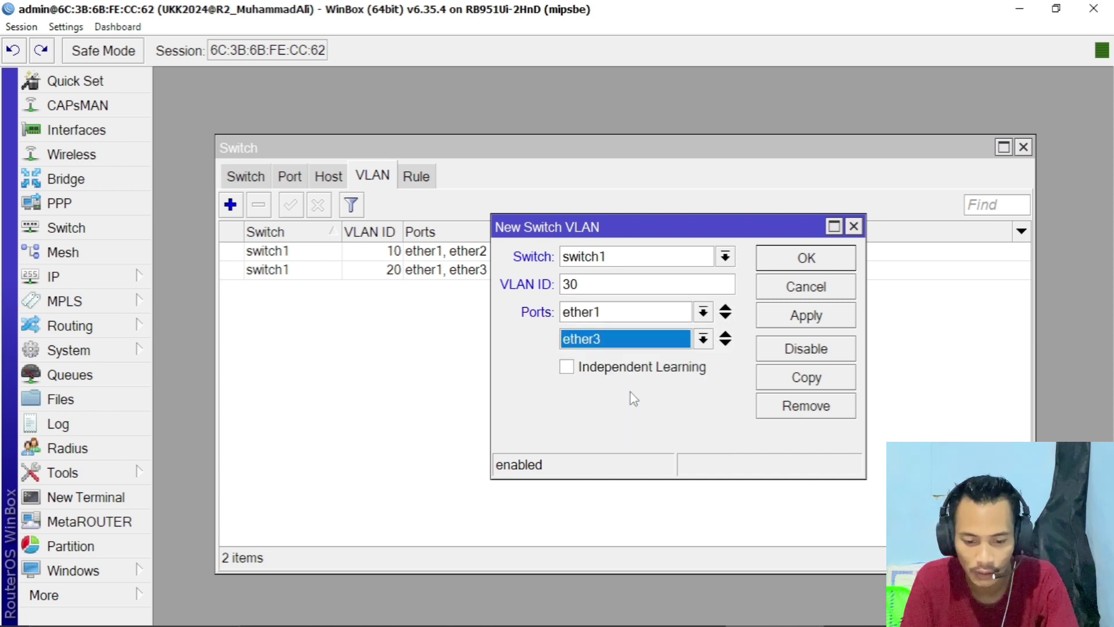
pyautogui.click(658, 342)
pyautogui.click(627, 407)
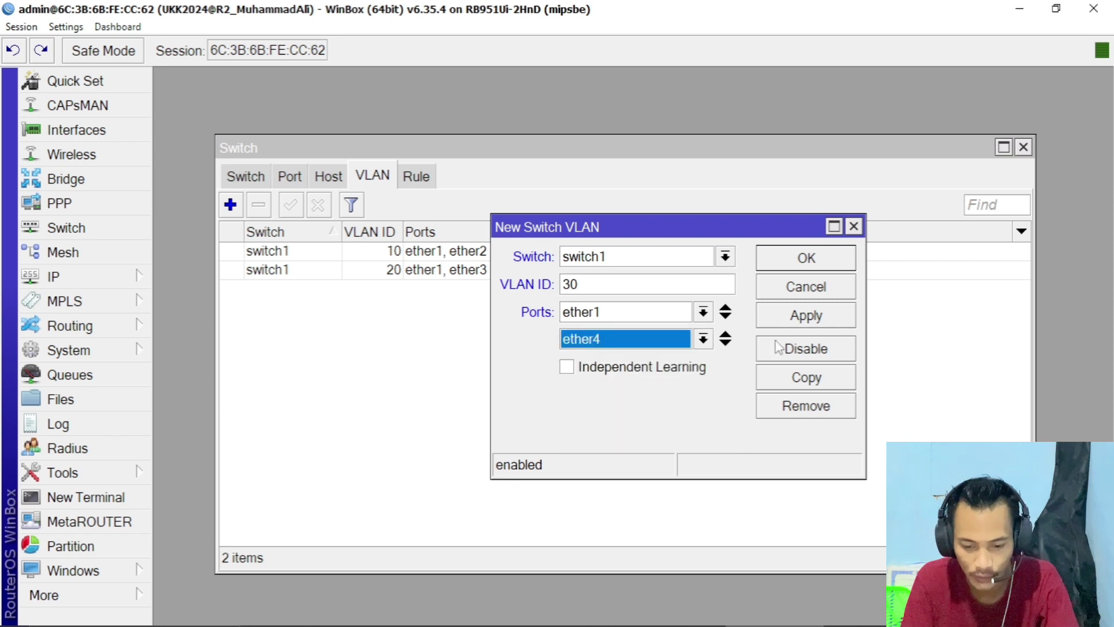
pyautogui.click(797, 314)
pyautogui.click(802, 259)
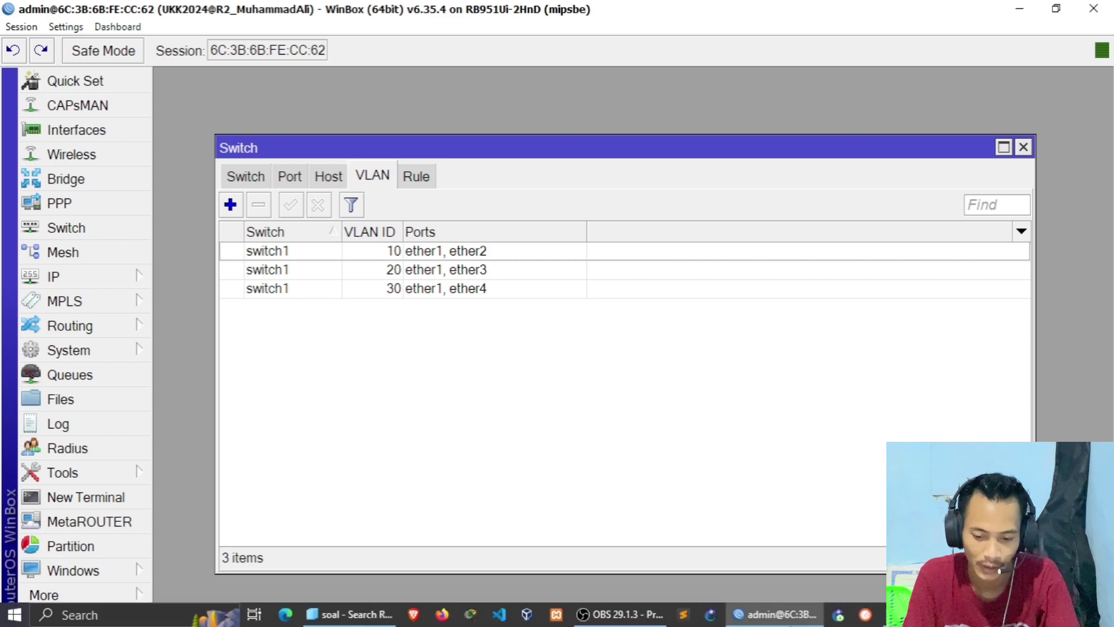
pyautogui.click(924, 615)
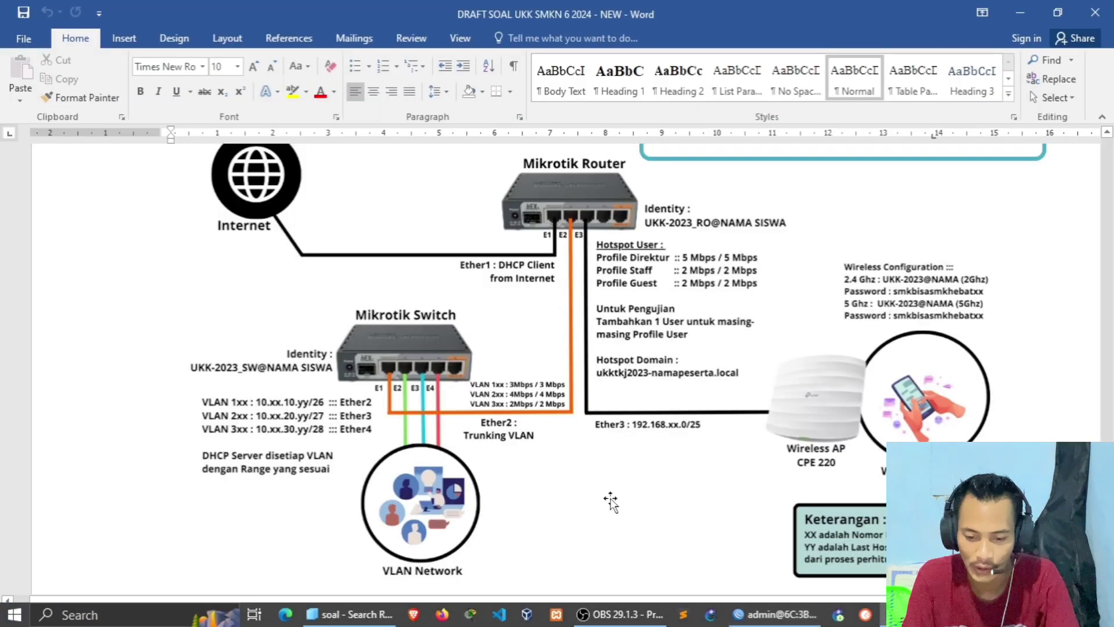
# - Read through the VLAN topology diagram in Word, then switch back toward WinBox
pyautogui.scroll(-3, 372, 404)
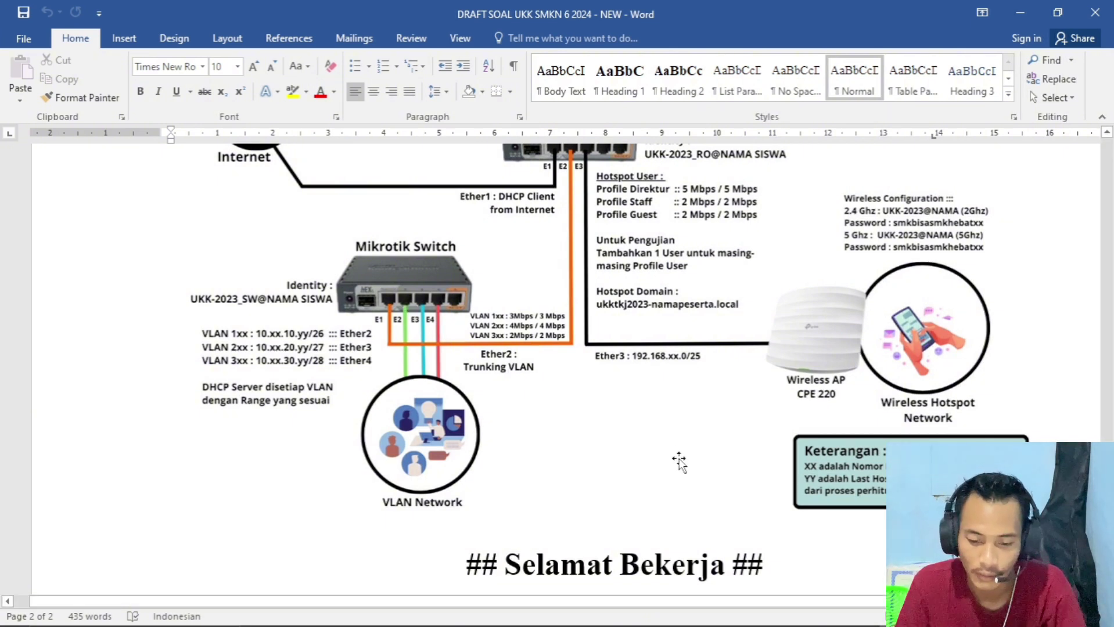
pyautogui.moveTo(679, 626)
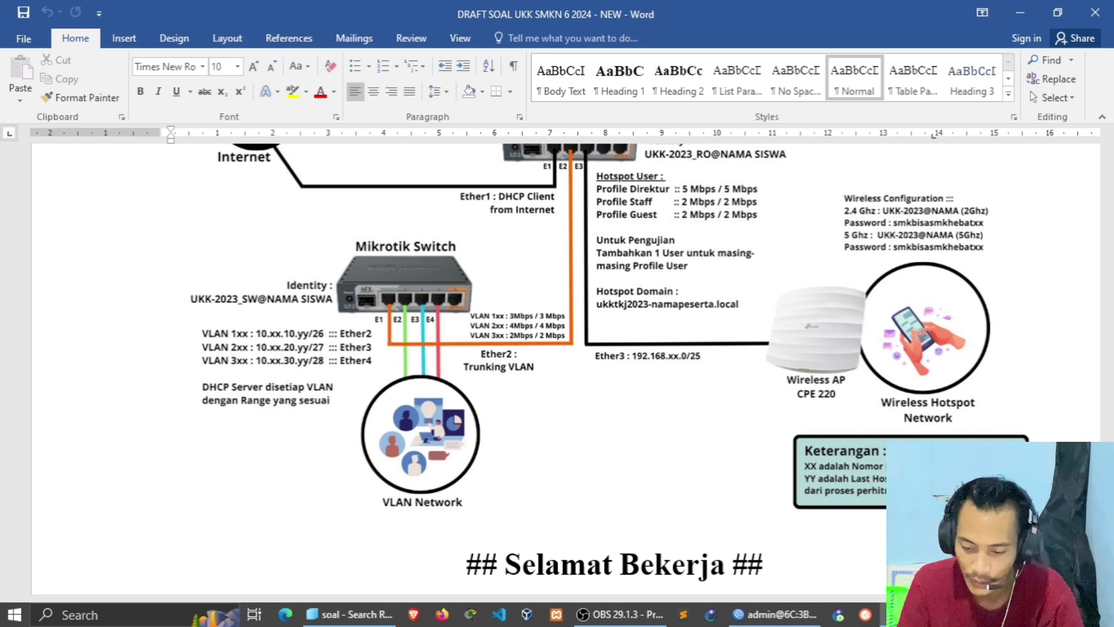
pyautogui.click(775, 614)
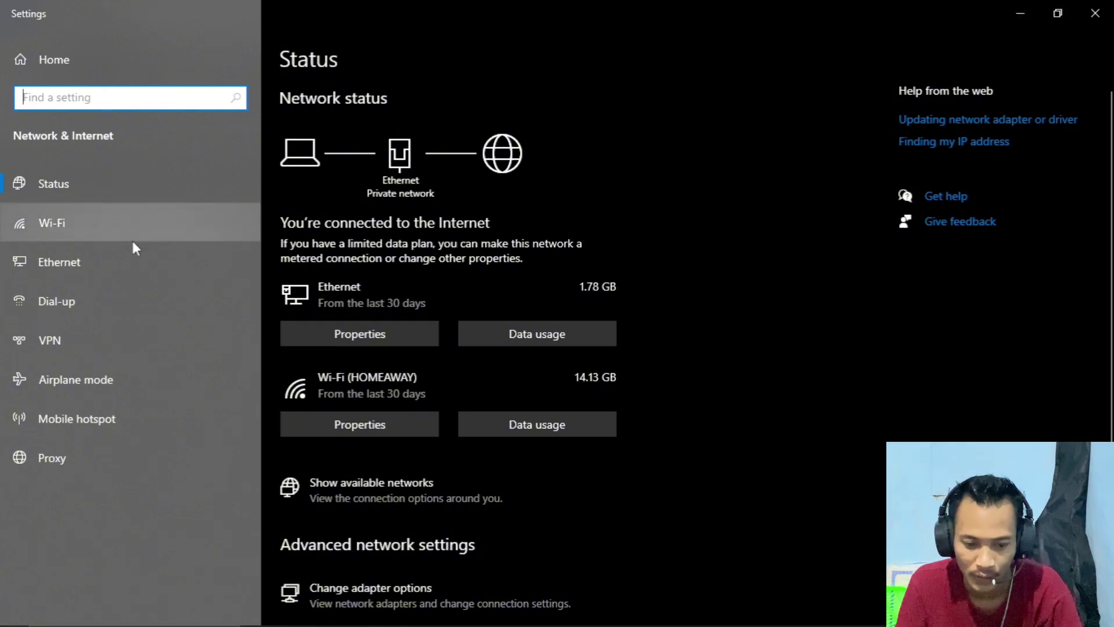
# - Open the wired Ethernet adapter's connection details to confirm its DHCP address 10.24.10.62
pyautogui.click(112, 261)
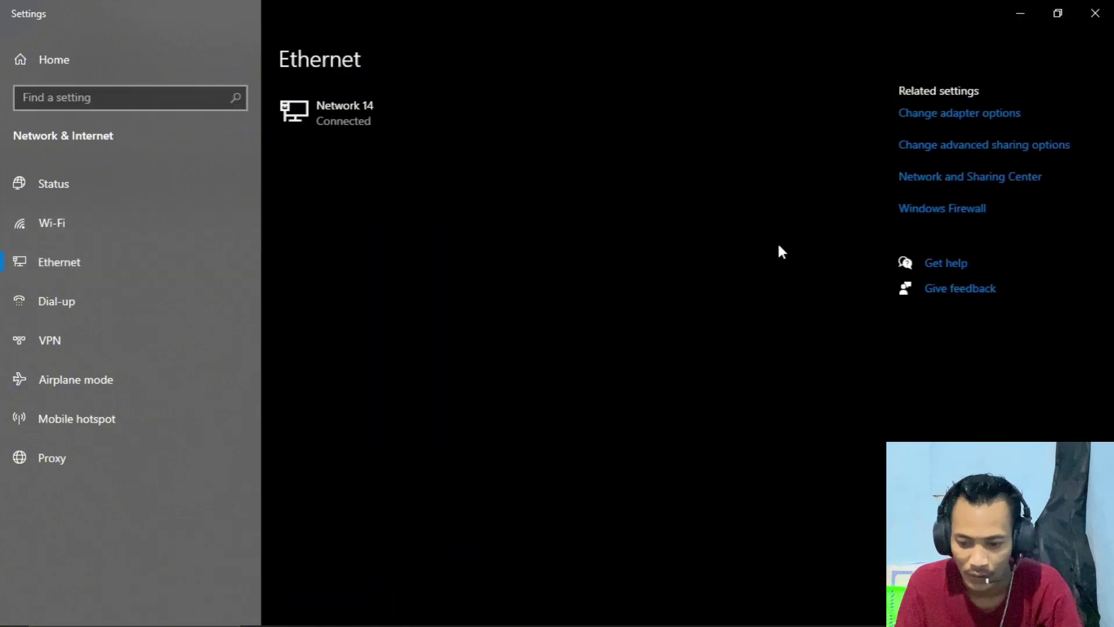
pyautogui.click(971, 119)
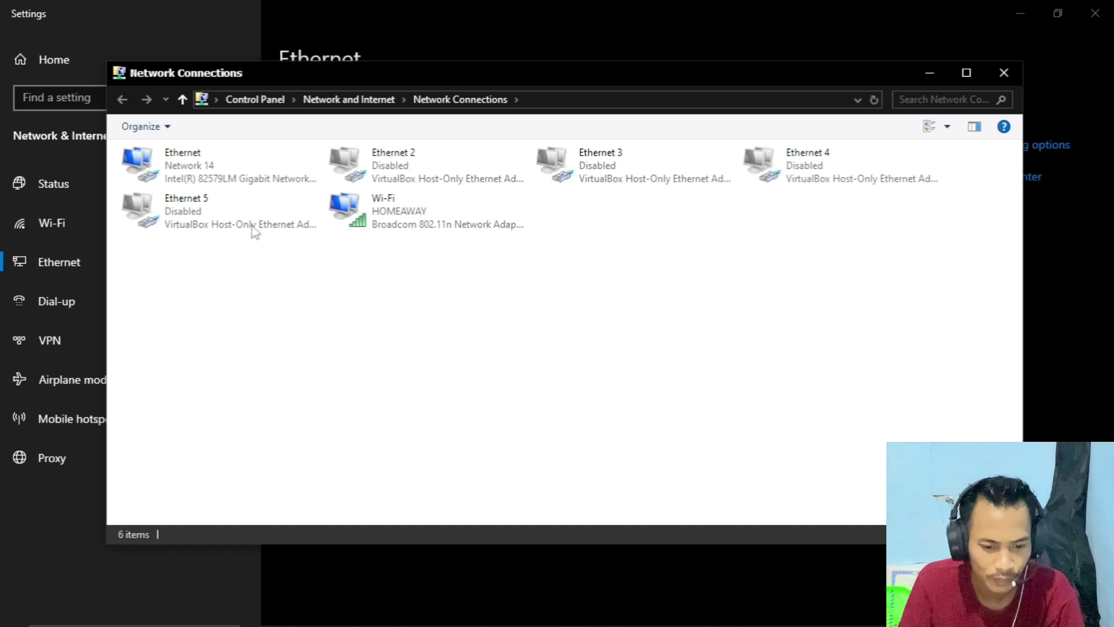
pyautogui.click(239, 162)
pyautogui.doubleClick(240, 162)
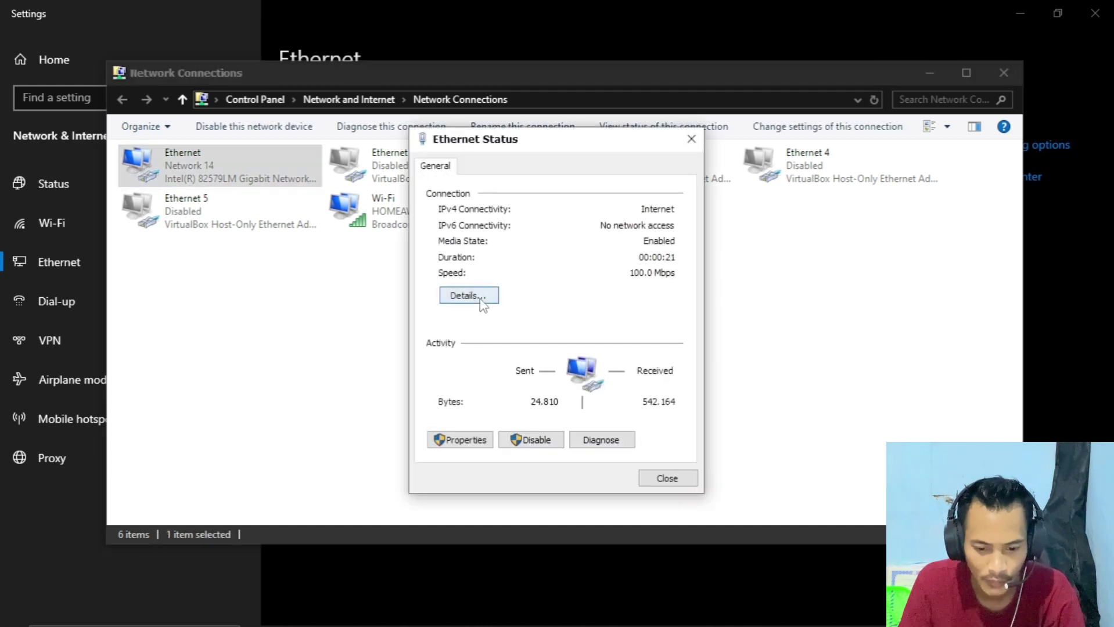
pyautogui.click(490, 297)
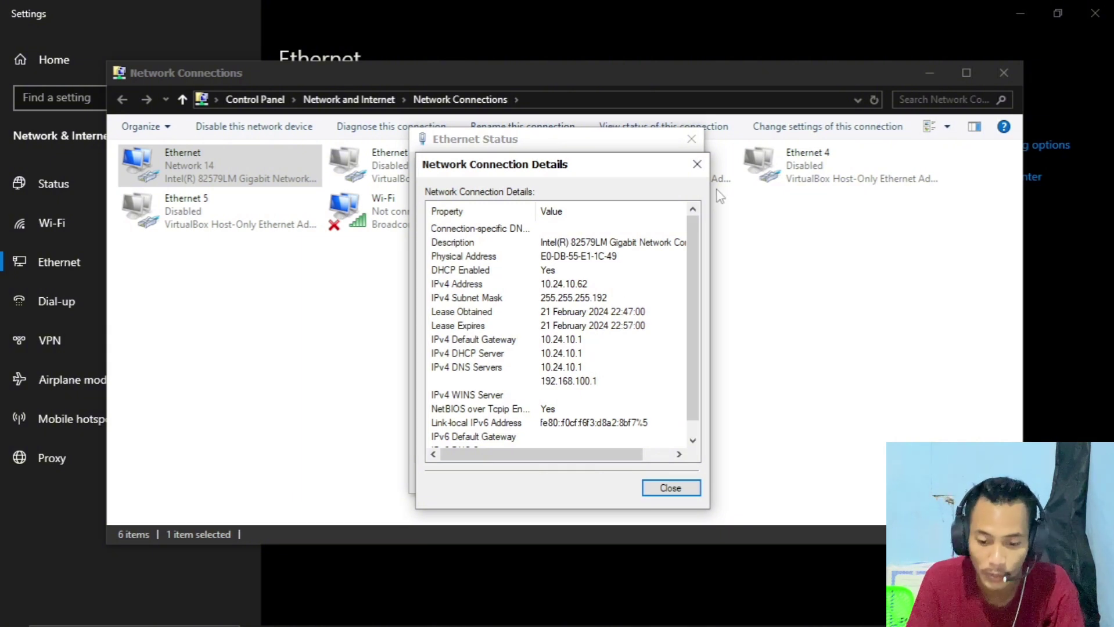
# - Close the adapter dialogs and Windows Settings, then launch Firefox
pyautogui.click(697, 164)
pyautogui.click(691, 139)
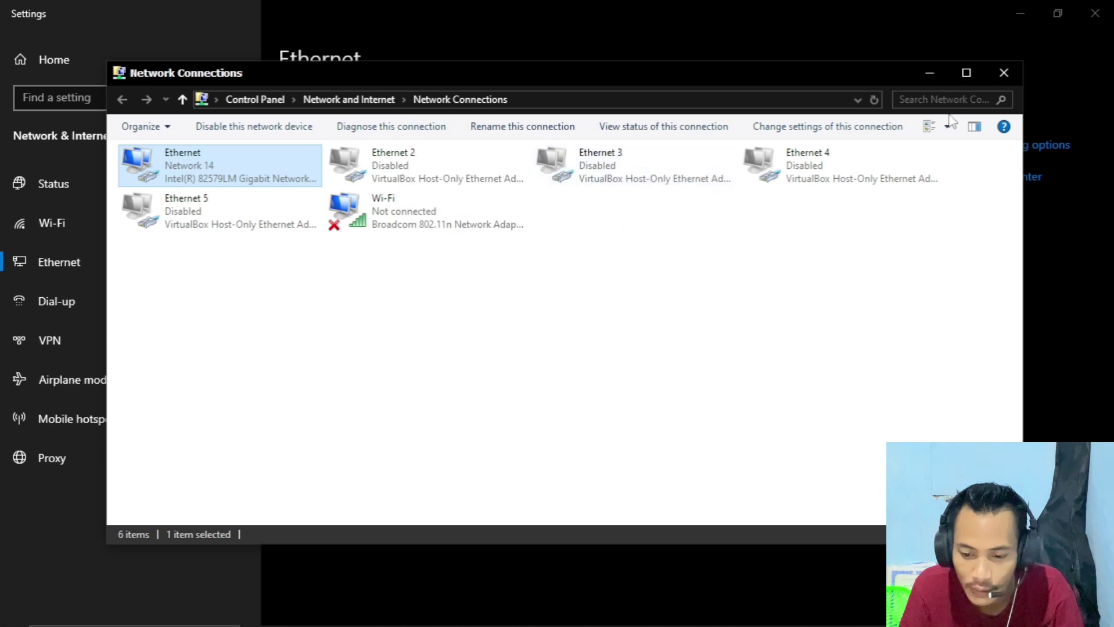
pyautogui.click(929, 74)
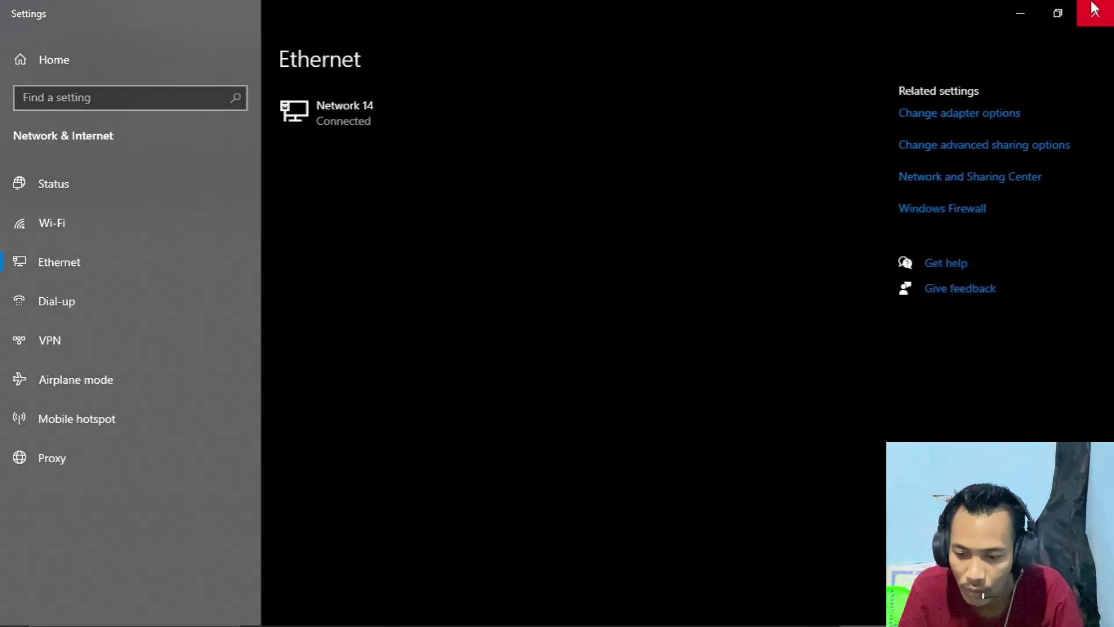
pyautogui.click(1094, 9)
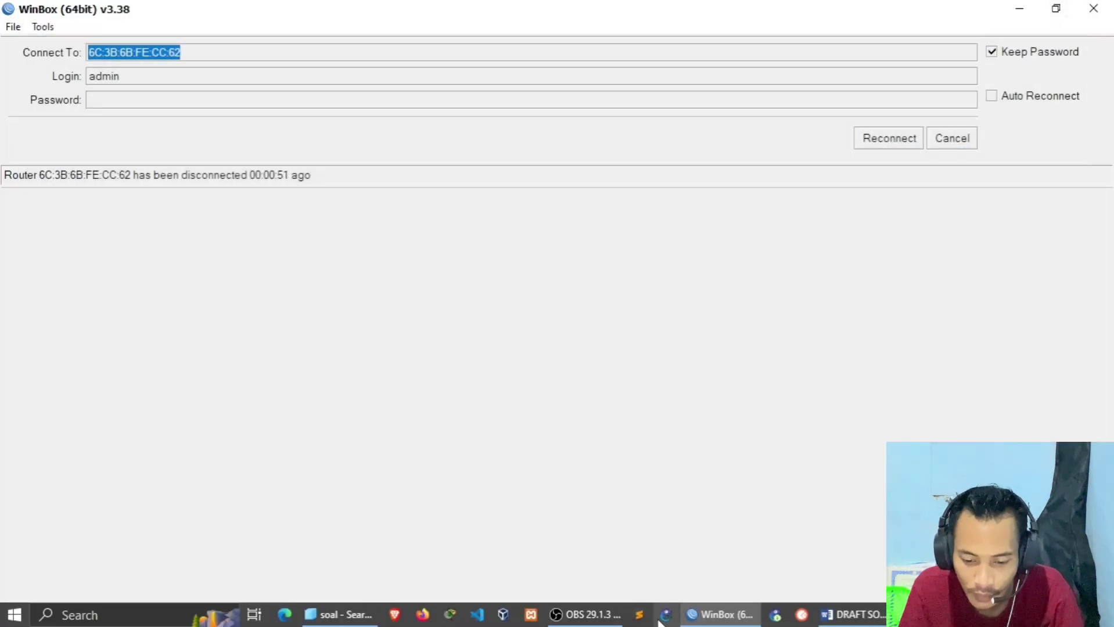
pyautogui.click(422, 616)
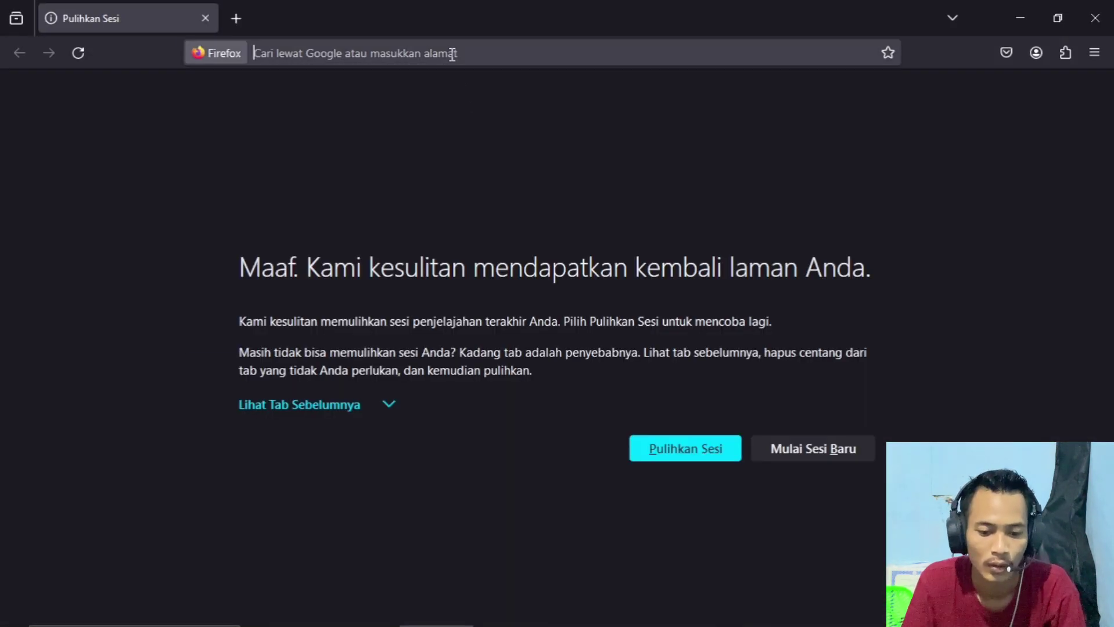
# - Search Google for 'yt' and check the signed-in Google accounts
pyautogui.click(452, 53)
pyautogui.write('yt')
pyautogui.press('Return')
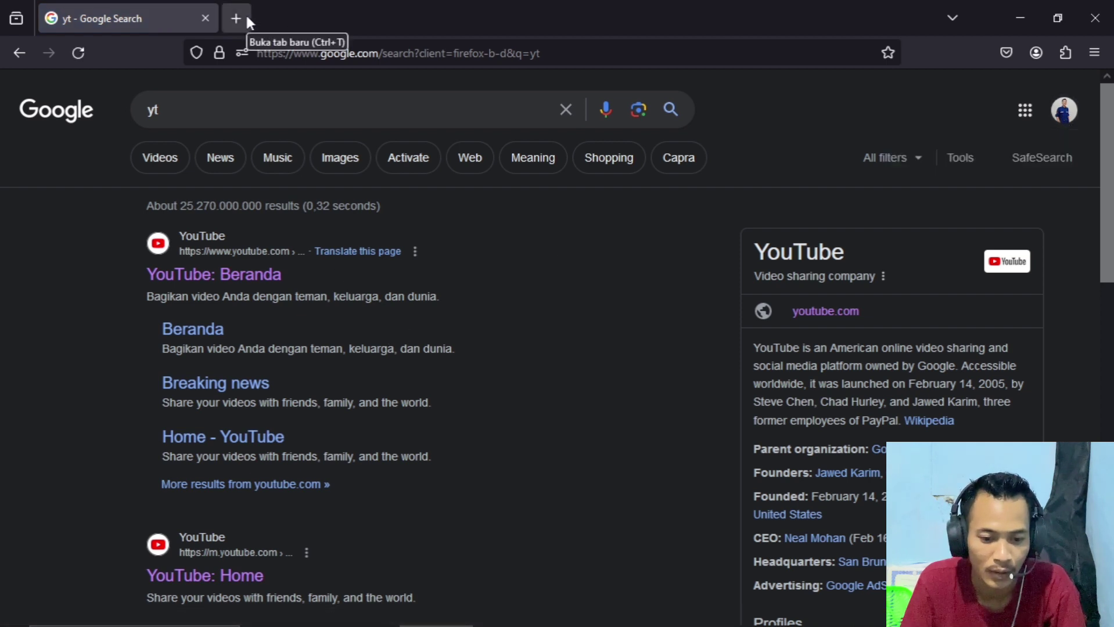
pyautogui.click(1065, 113)
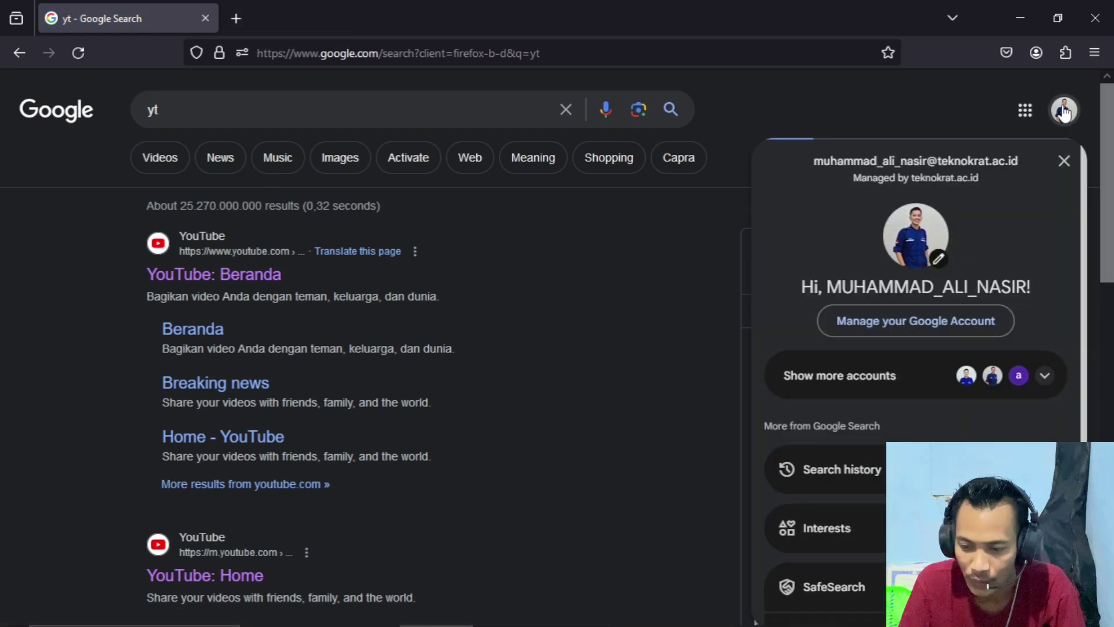
pyautogui.click(1046, 377)
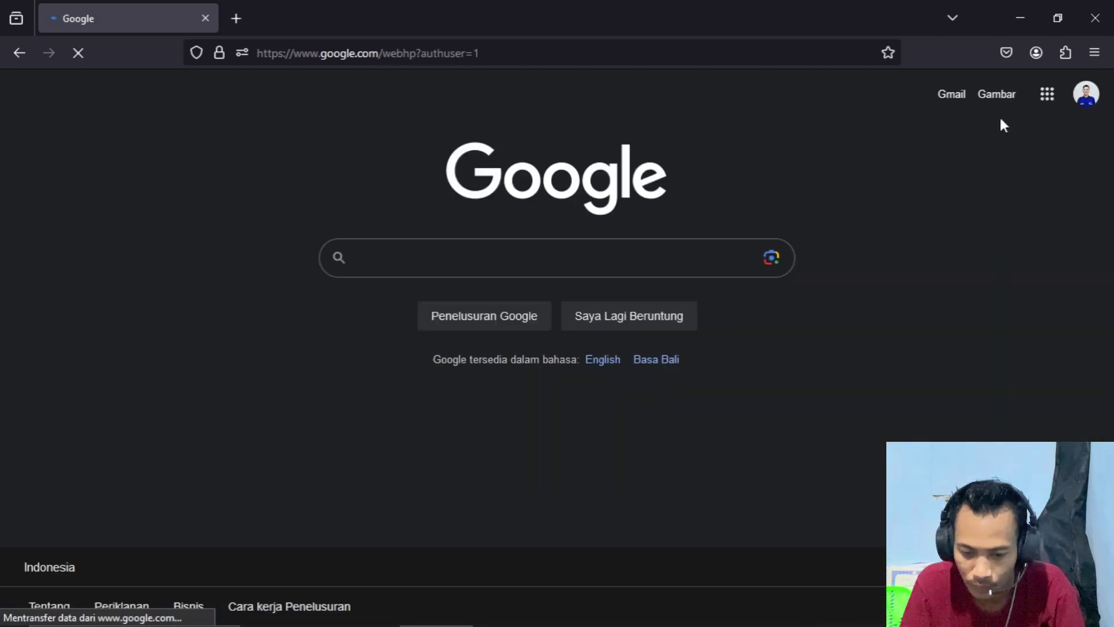
# - Search 'yt' again, go to YouTube and open your own channel page
pyautogui.click(529, 46)
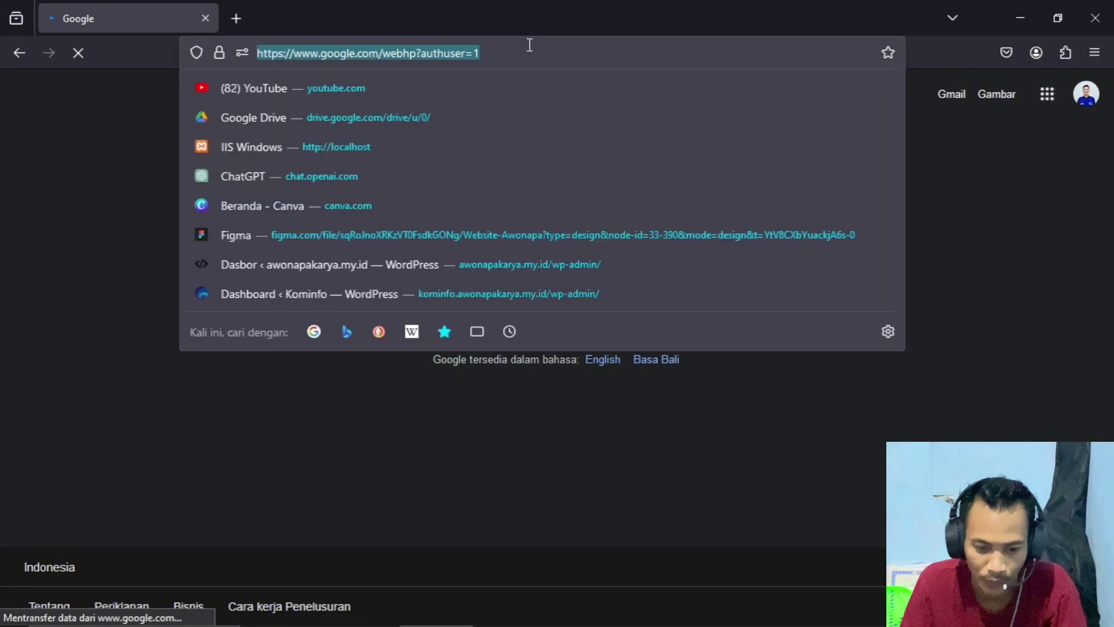
pyautogui.write('yt')
pyautogui.press('Return')
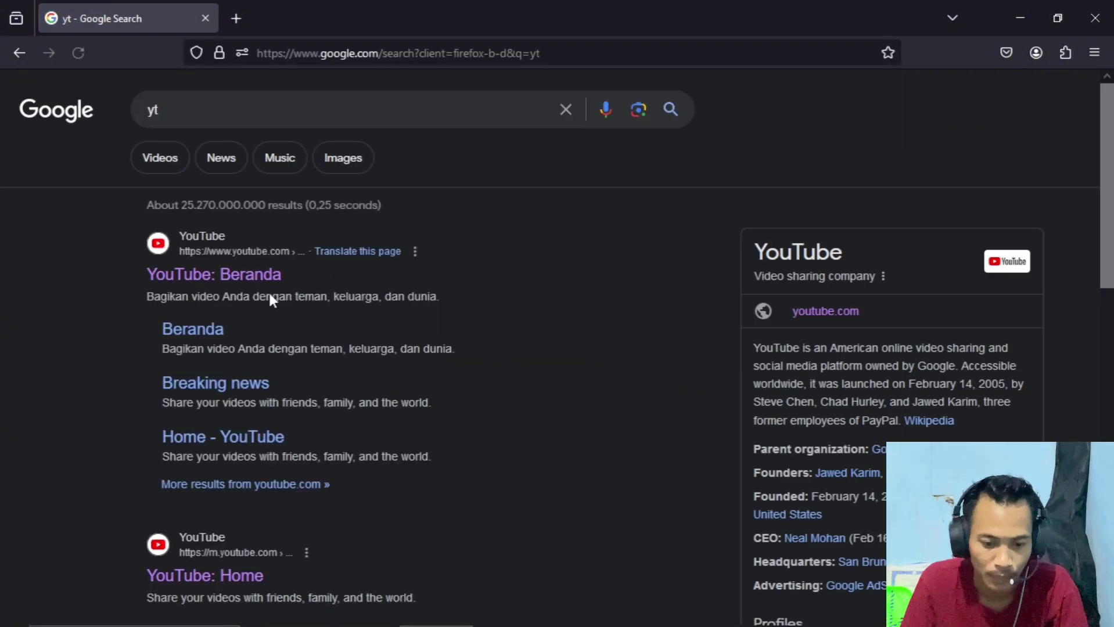
pyautogui.click(219, 276)
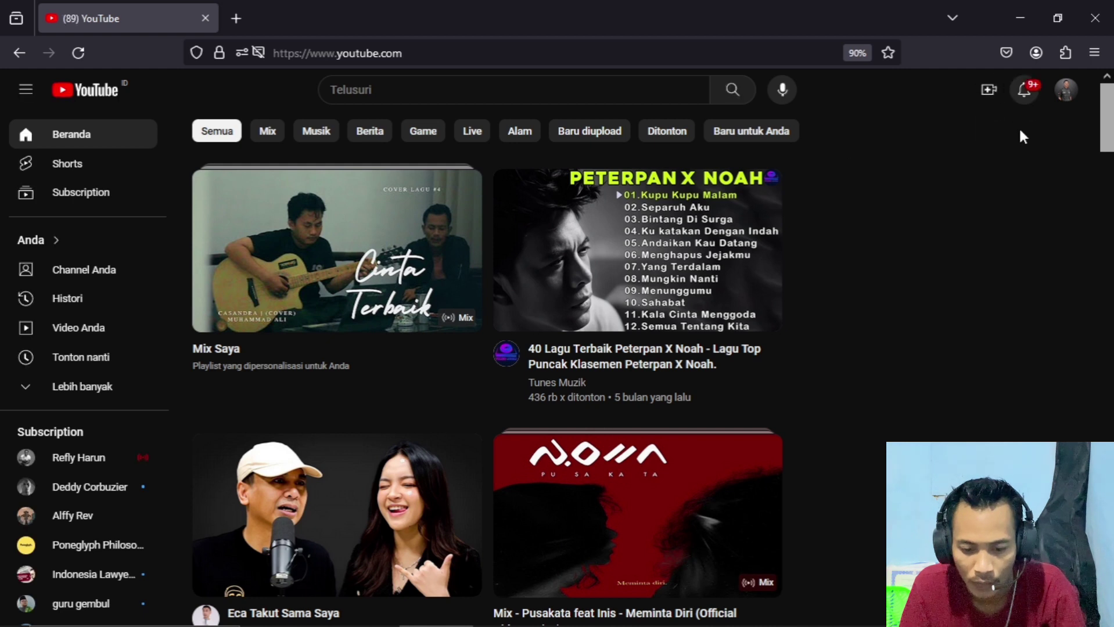
pyautogui.click(1066, 98)
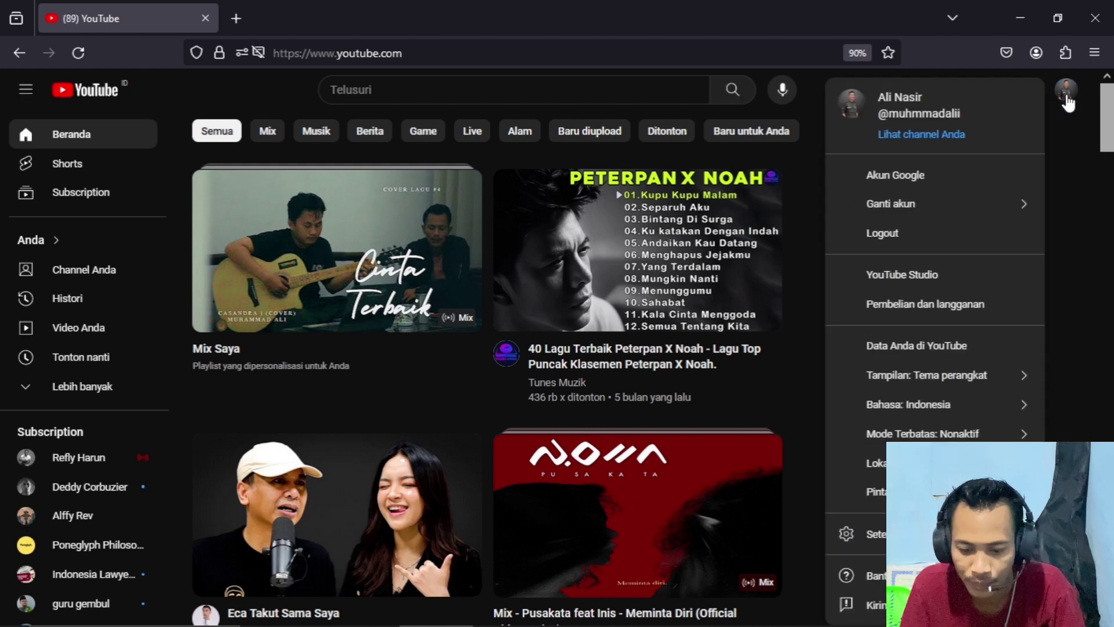
pyautogui.click(932, 133)
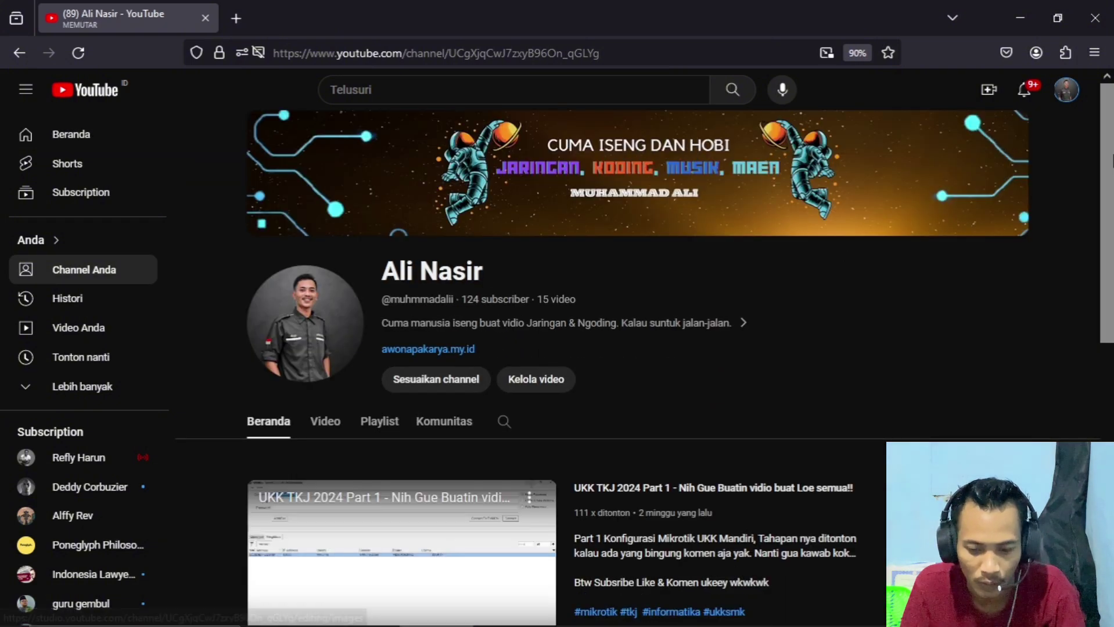
# - Mute the playing channel video and open a blank new tab
pyautogui.scroll(-5, 1021, 297)
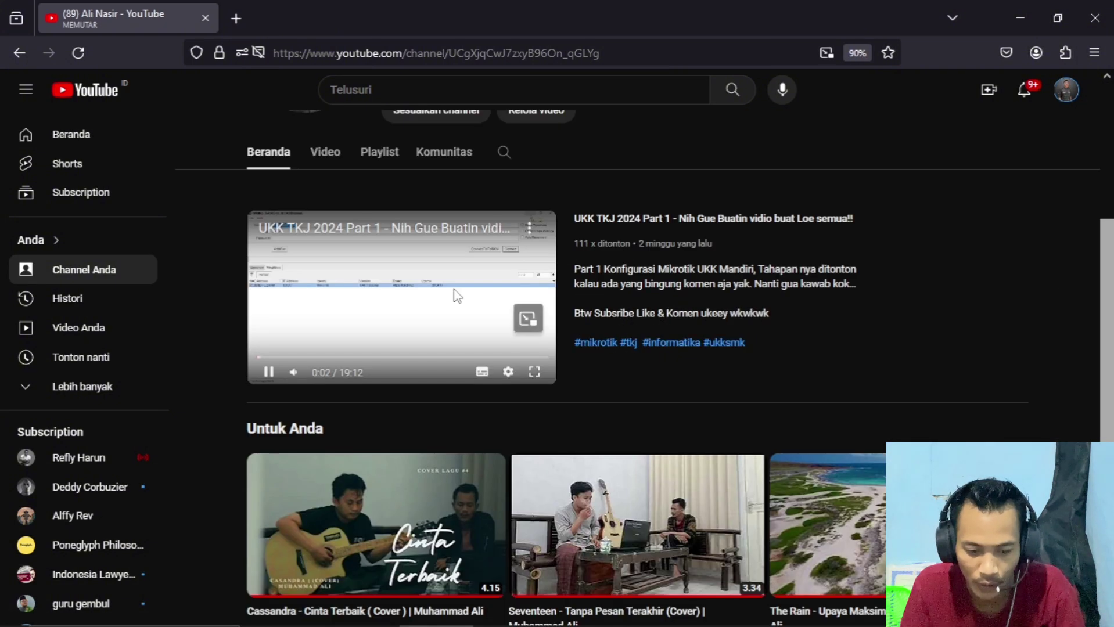
pyautogui.click(292, 372)
pyautogui.moveTo(1110, 240); pyautogui.dragTo(1111, 273)
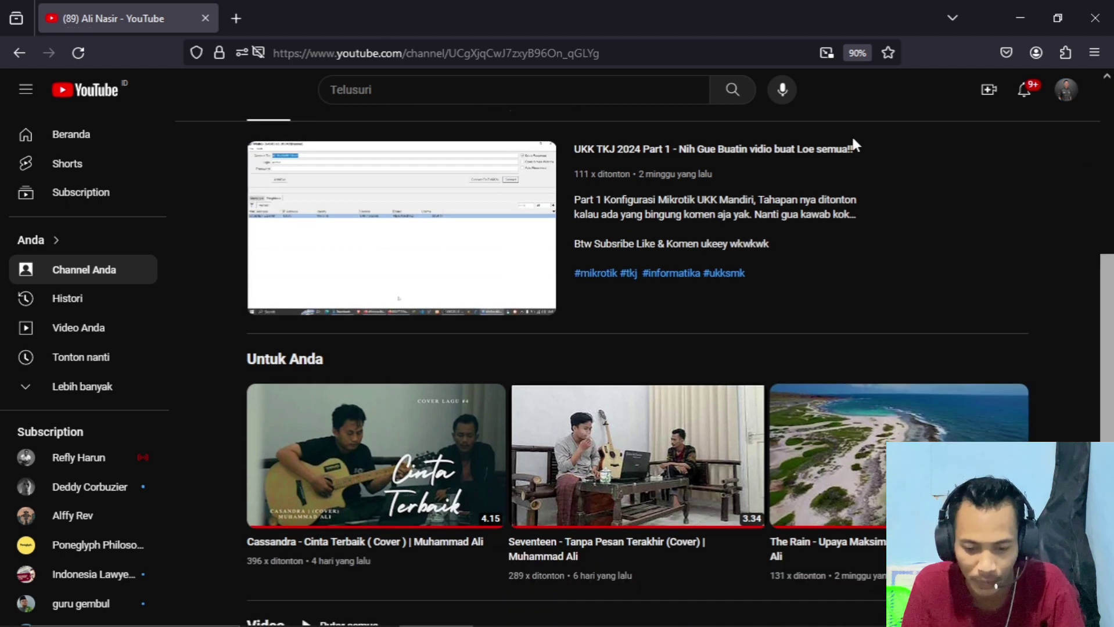
pyautogui.click(241, 17)
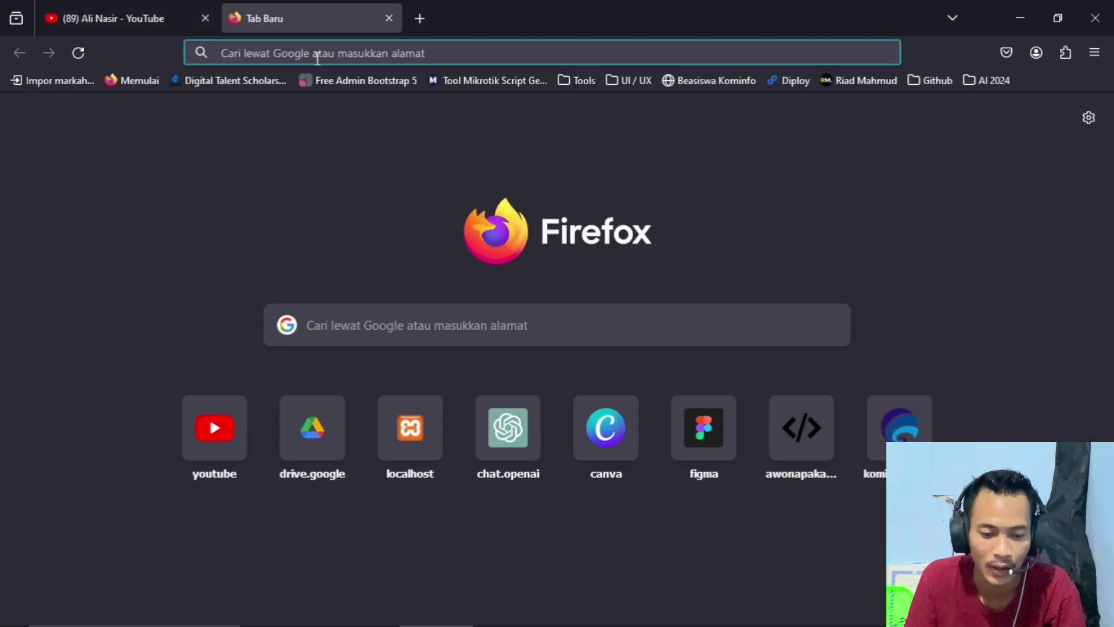
# - Search Google for speedtest and start the internet speed test
pyautogui.write('speed')
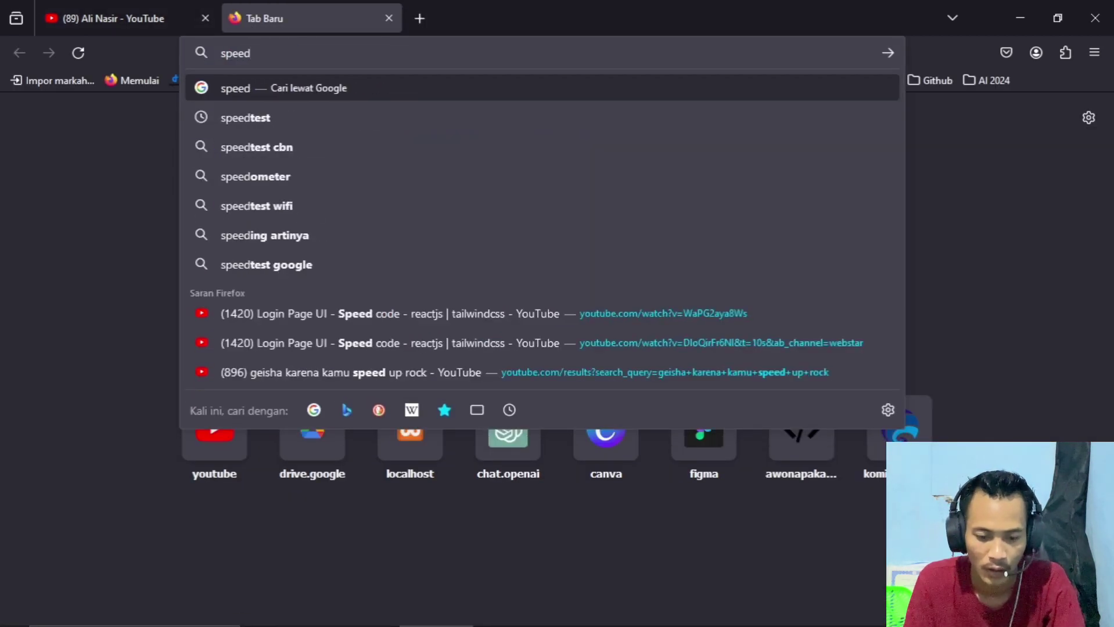
pyautogui.press('Down')
pyautogui.press('Return')
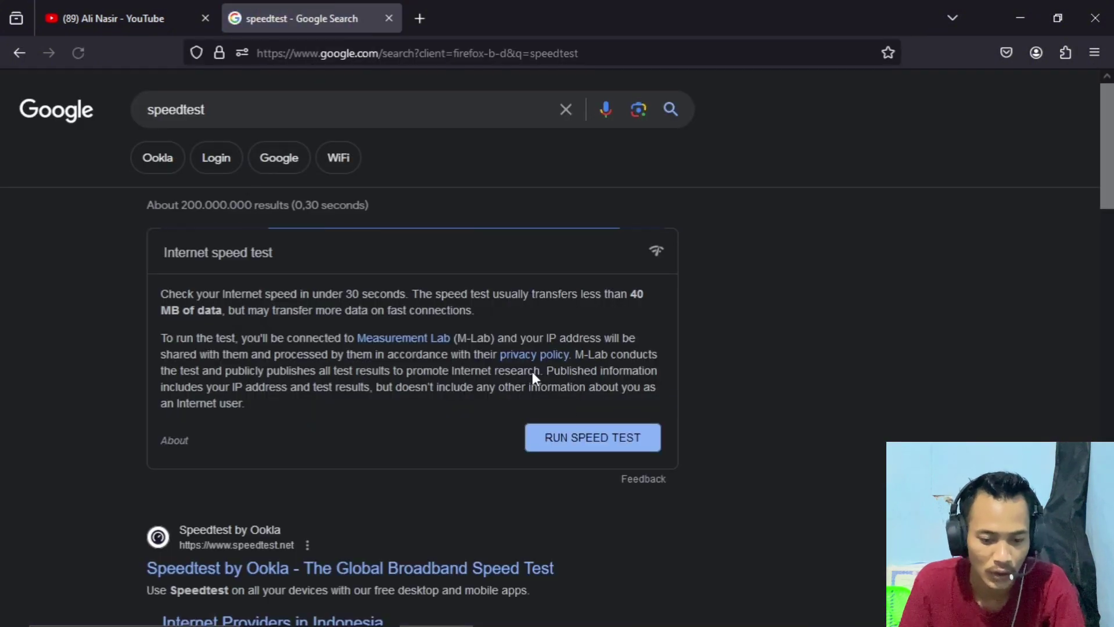
pyautogui.click(584, 444)
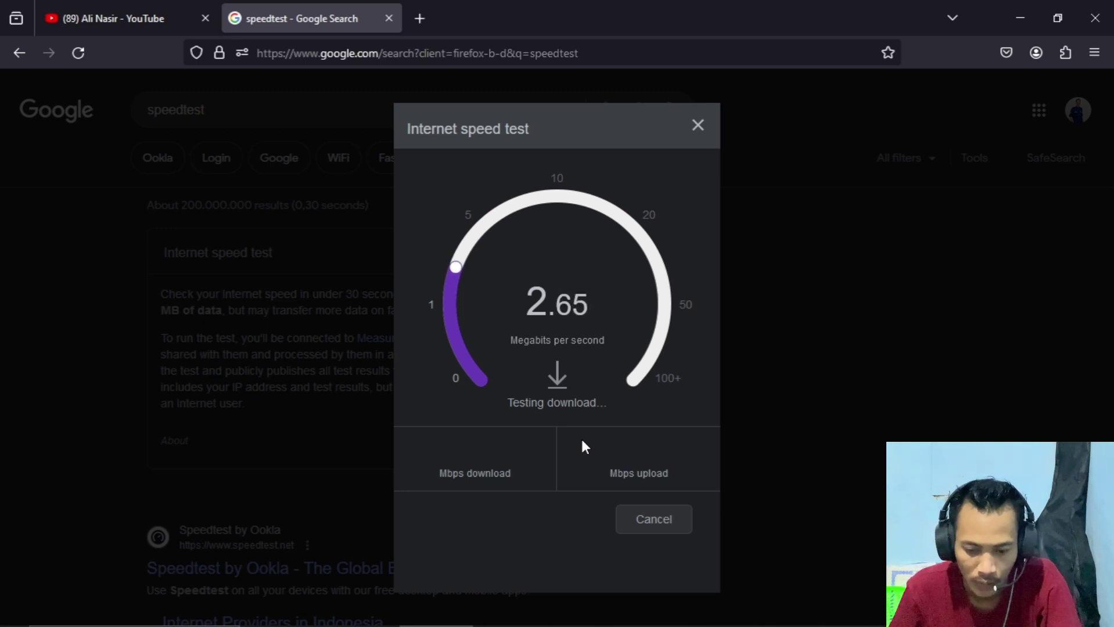
# - Rerun the speed test for 2.66 Mbps download and 2.63 Mbps upload, then return to Word
pyautogui.hotkey('alt', 'Tab')
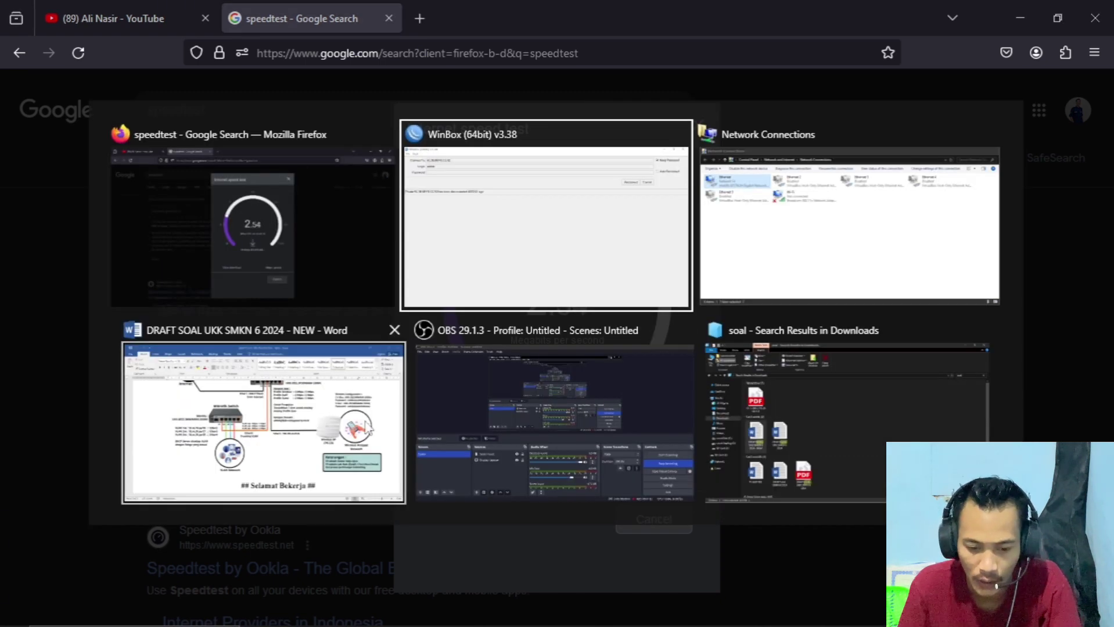
pyautogui.click(383, 429)
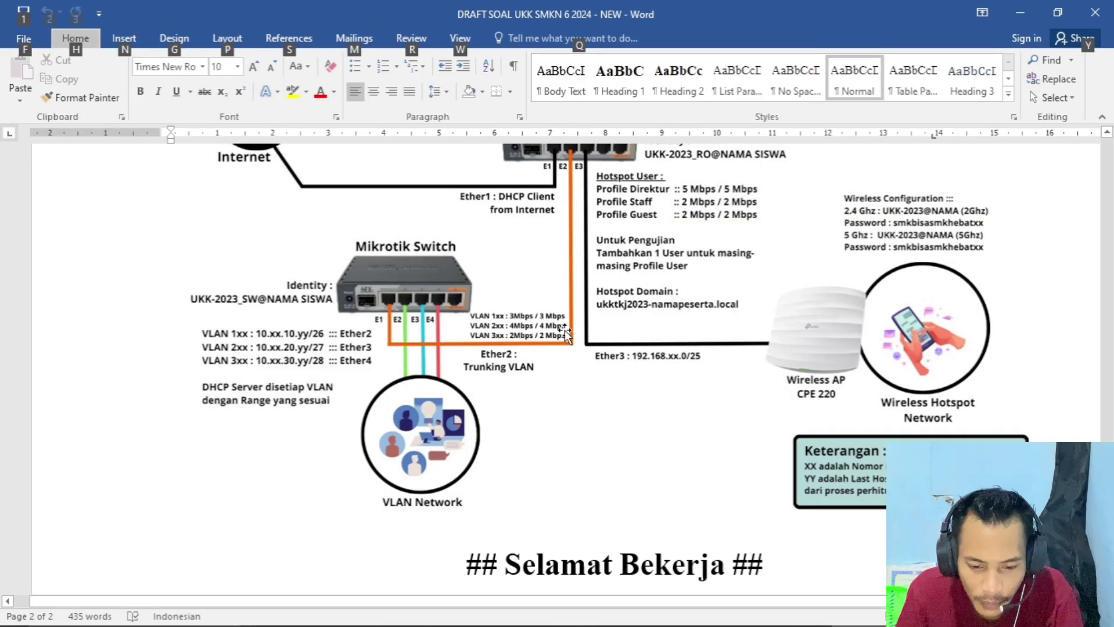
pyautogui.hotkey('alt', 'Tab')
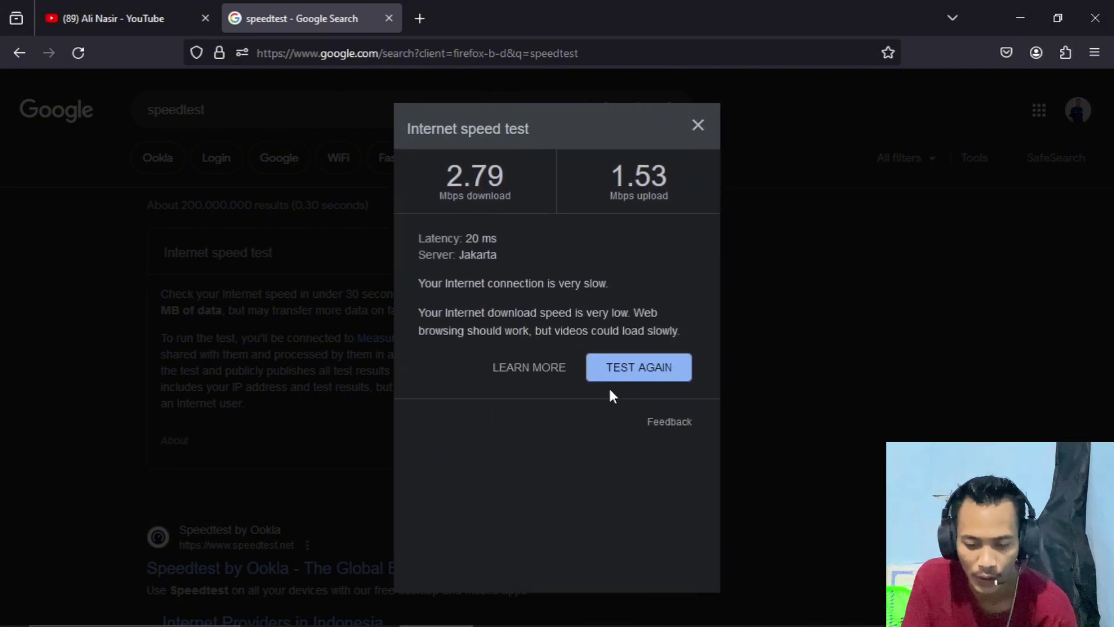
pyautogui.click(617, 375)
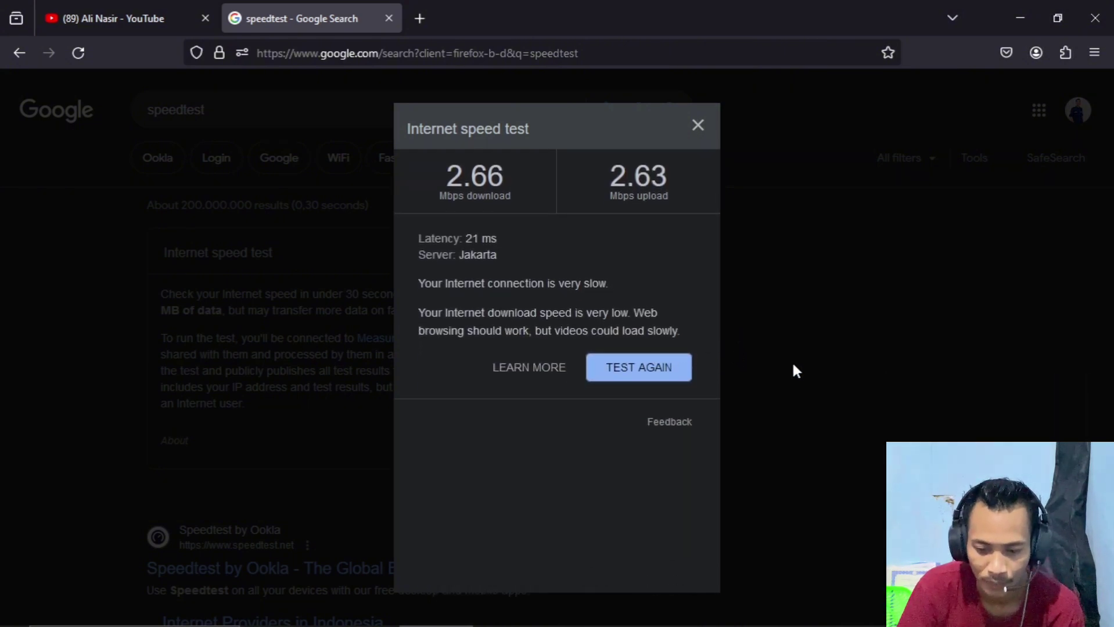
pyautogui.moveTo(715, 625)
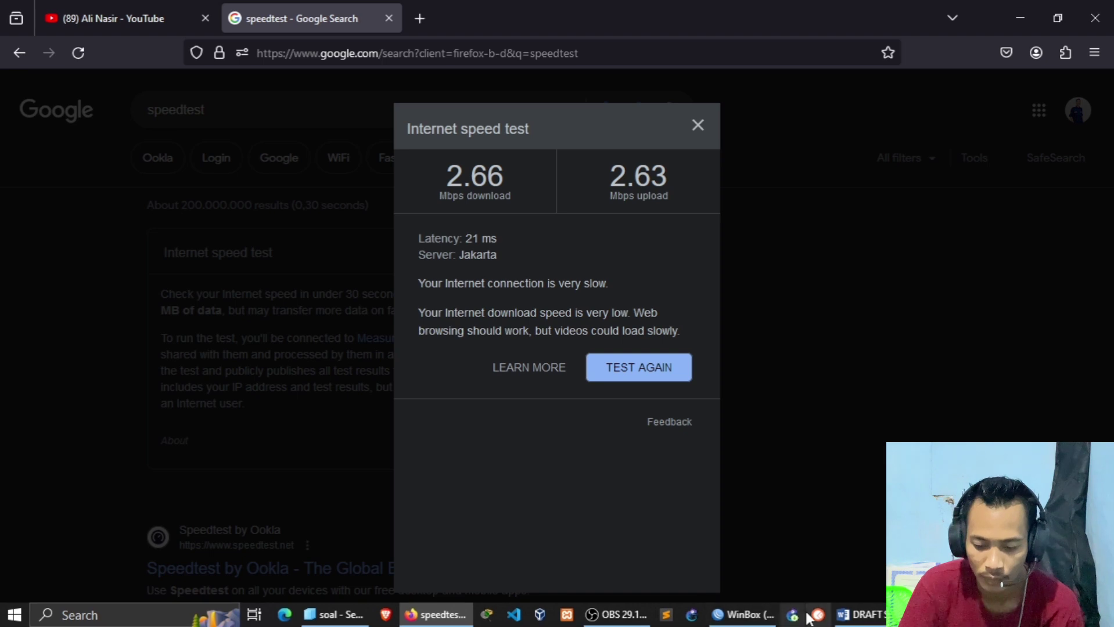
pyautogui.click(874, 616)
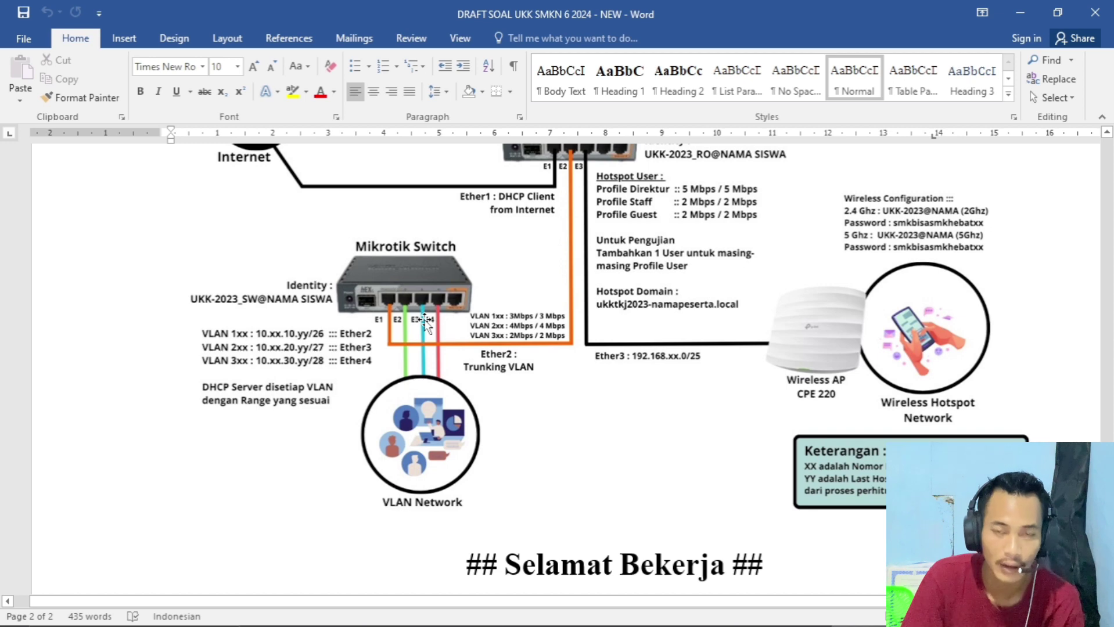
# - View the Ethernet adapter's details, still showing address 10.24.10.62
pyautogui.moveTo(842, 625)
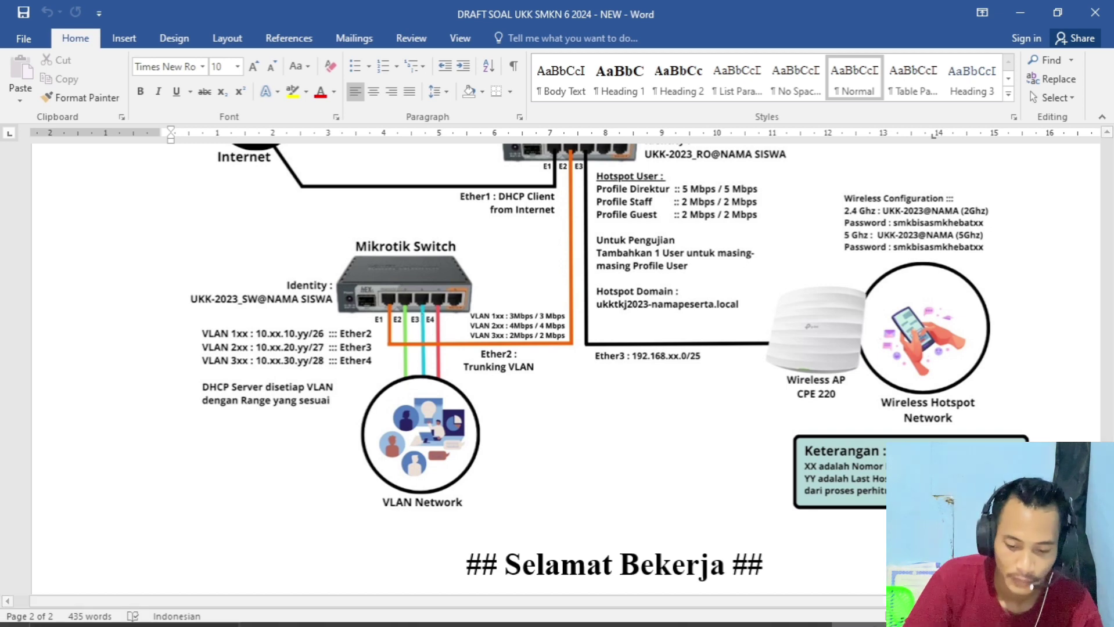
pyautogui.click(929, 614)
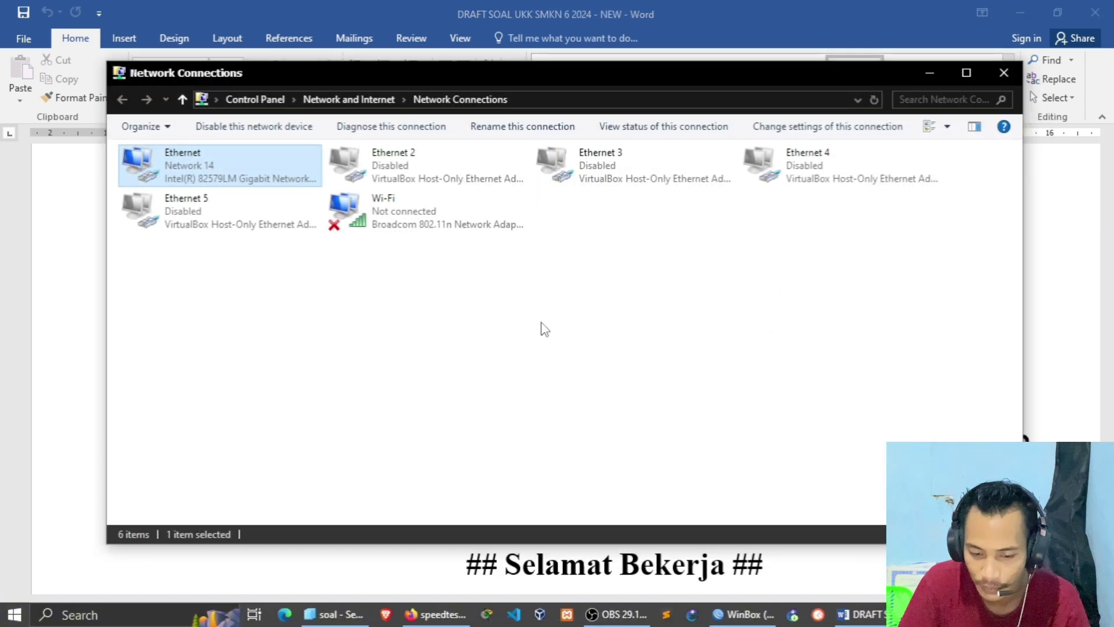
pyautogui.doubleClick(225, 153)
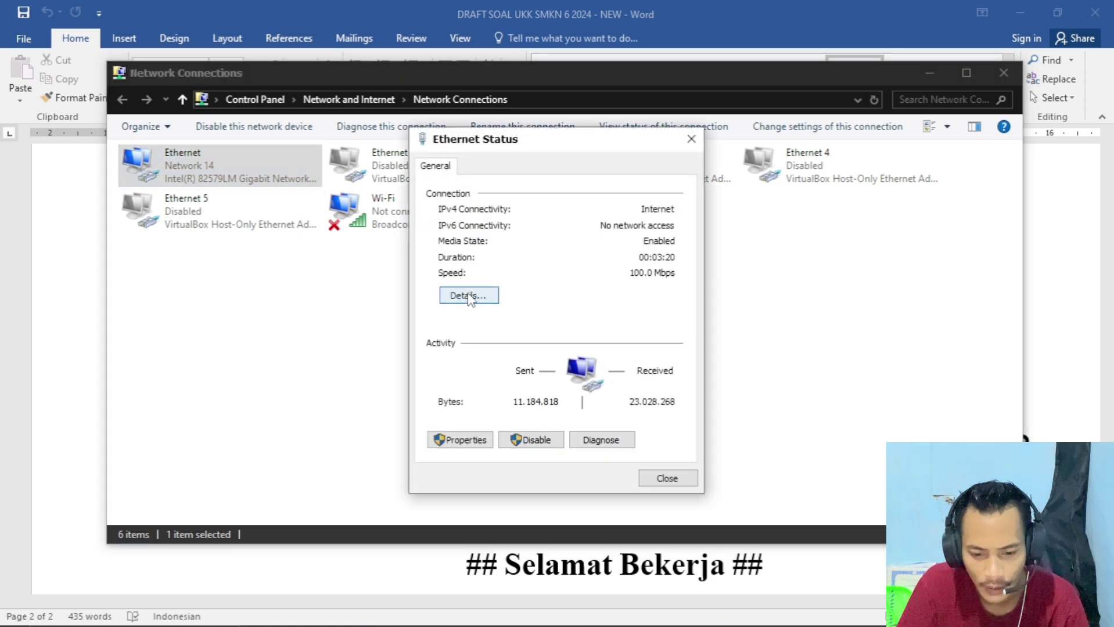
pyautogui.click(486, 293)
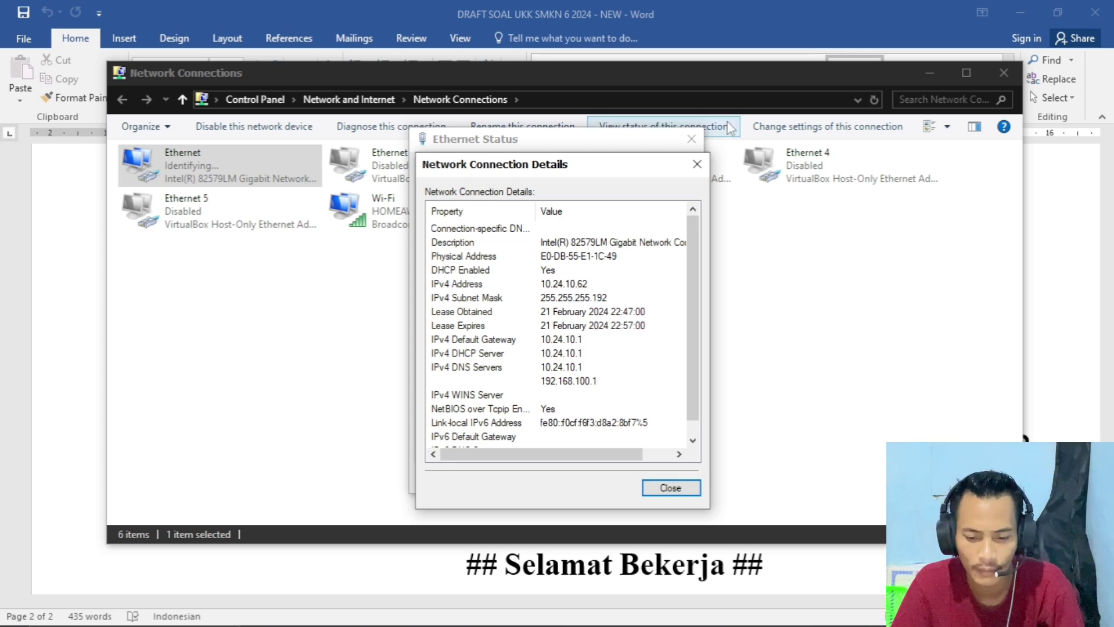
pyautogui.click(697, 165)
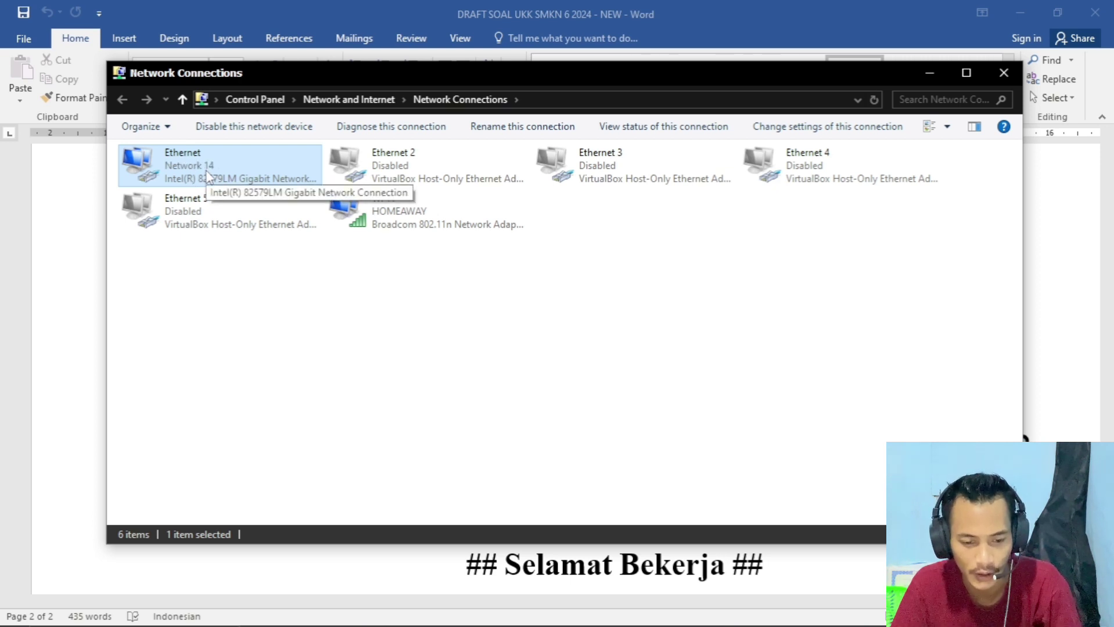
# - Reopen the Ethernet details to confirm the new address 10.24.20.30 with gateway 10.24.20.1
pyautogui.moveTo(987, 625)
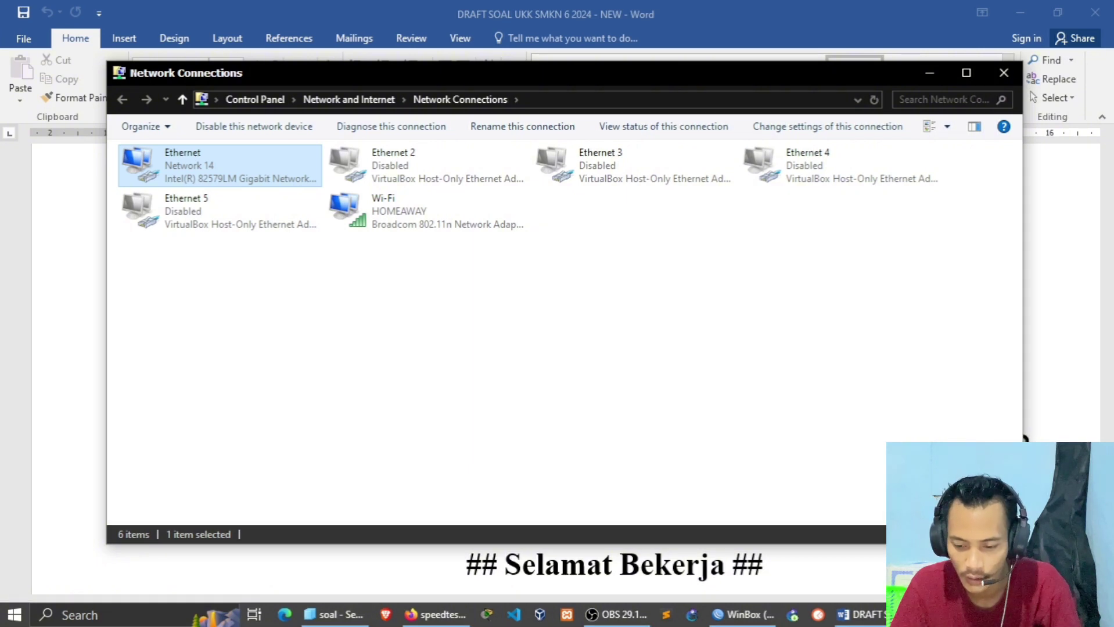
pyautogui.doubleClick(256, 184)
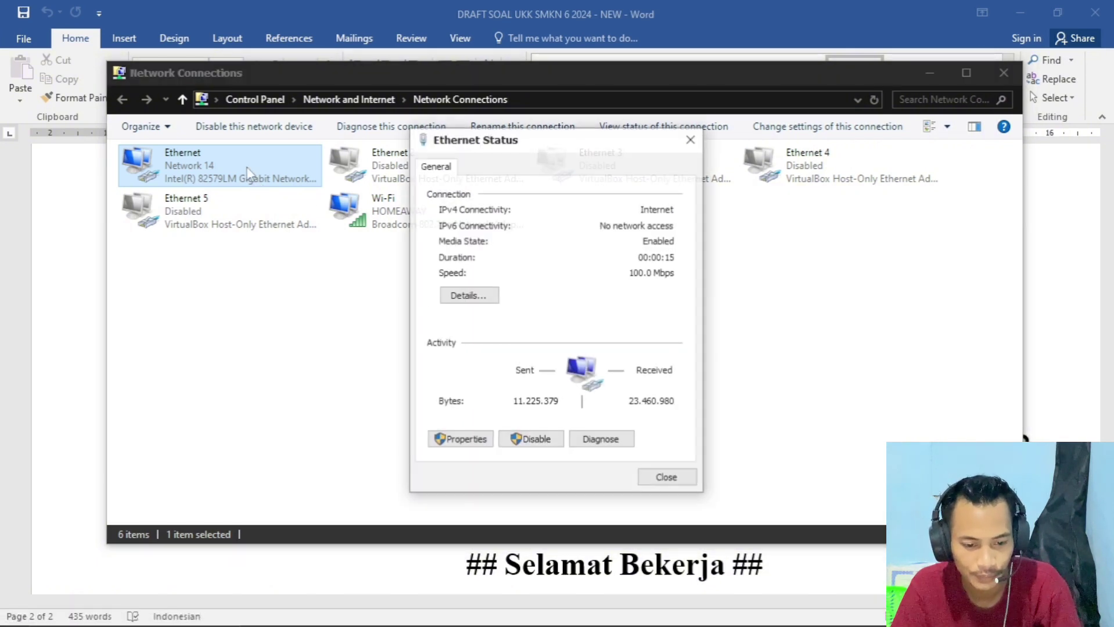
pyautogui.click(459, 297)
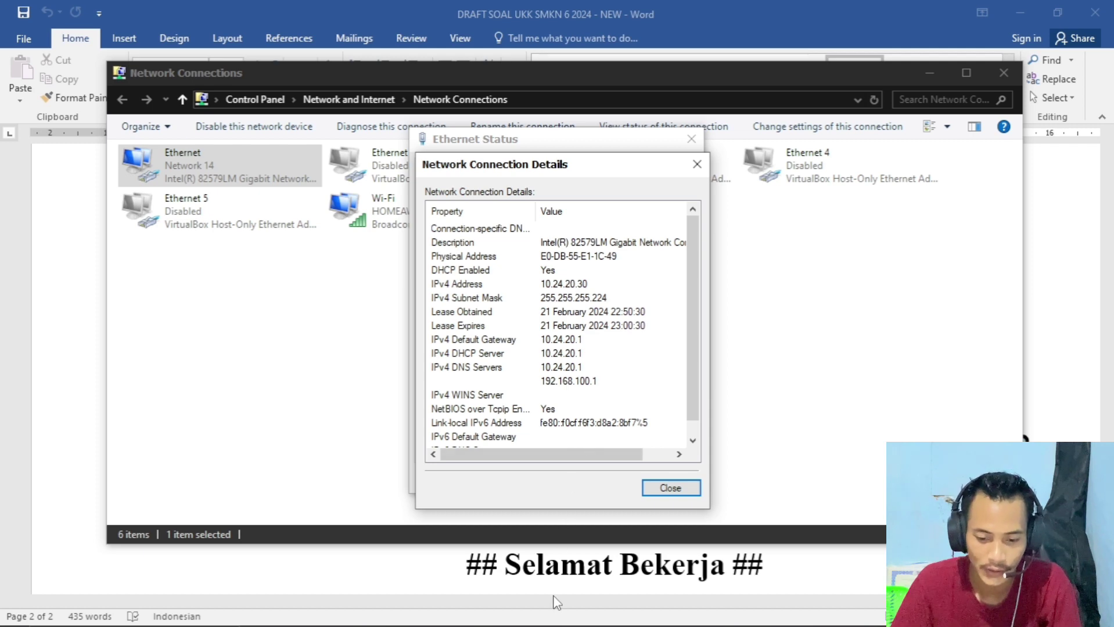
# - Dismiss the old results and rerun the speed test: 3.70 Mbps download, 3.48 Mbps upload
pyautogui.moveTo(552, 623)
pyautogui.click(418, 614)
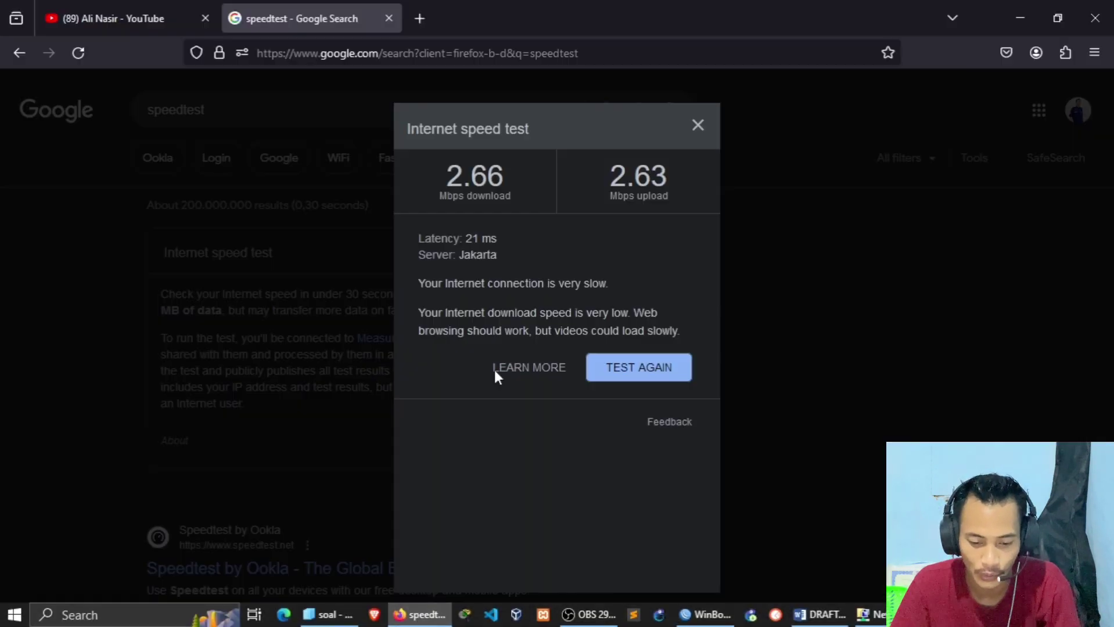
pyautogui.click(698, 128)
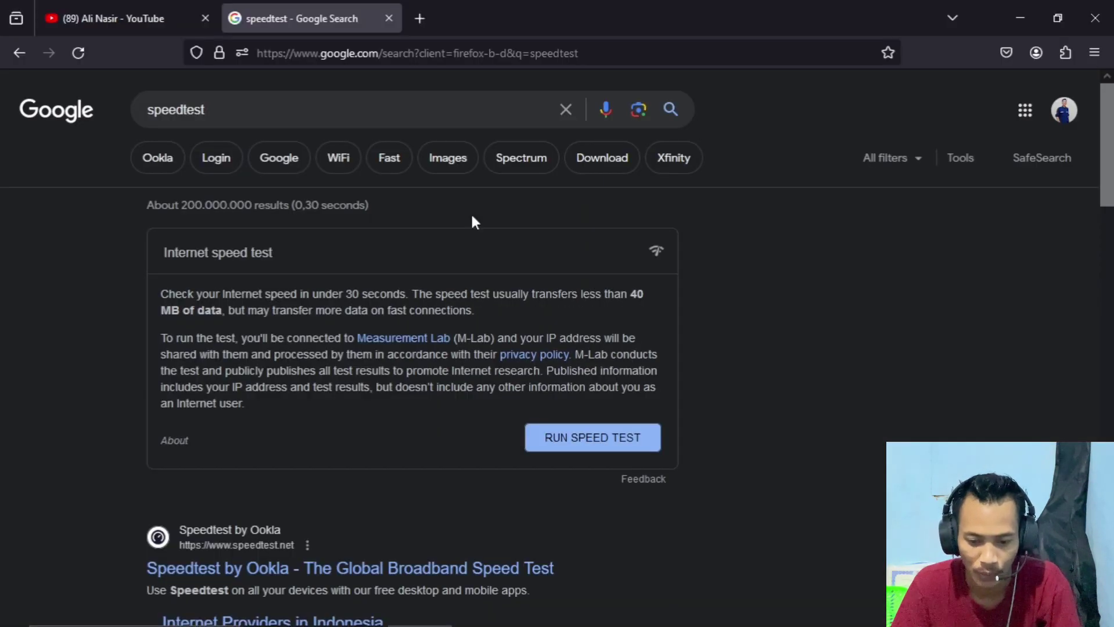
pyautogui.click(825, 615)
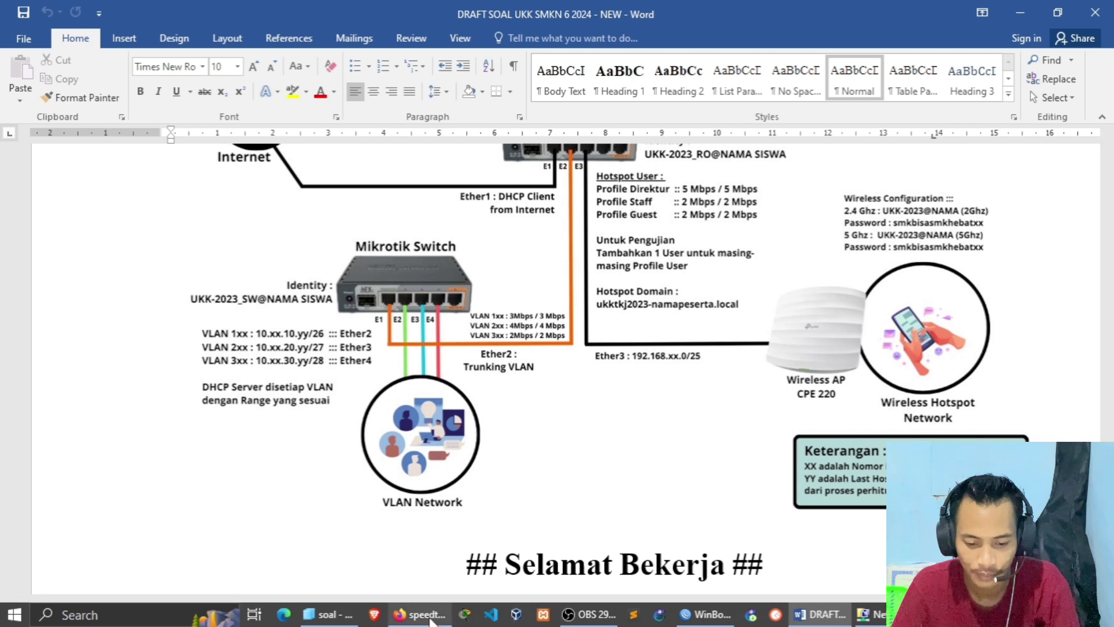
pyautogui.click(419, 615)
pyautogui.click(598, 438)
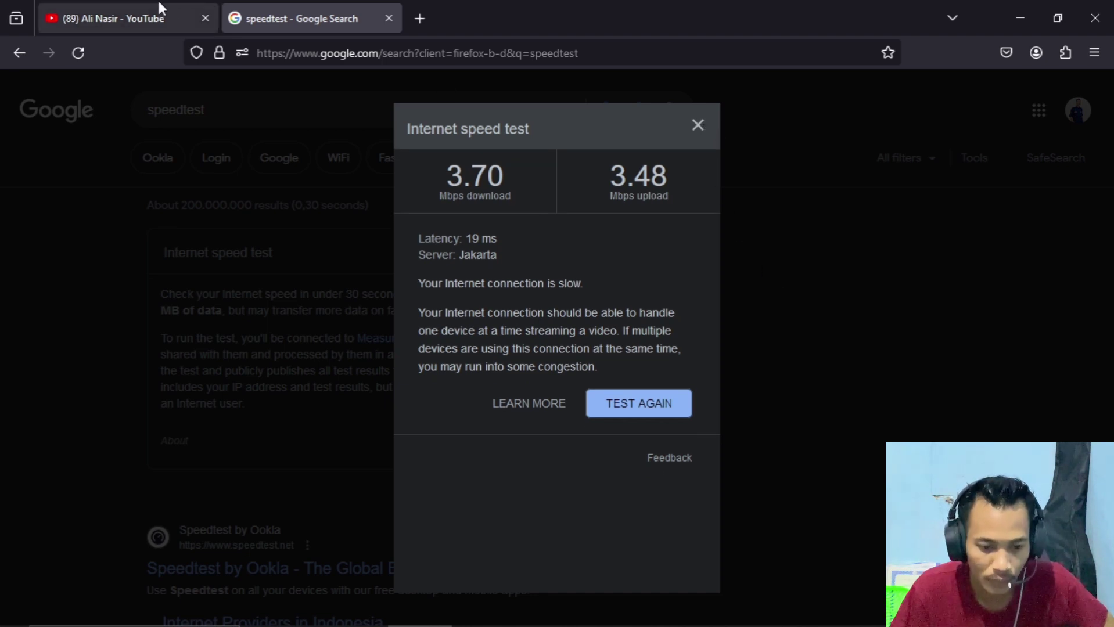
pyautogui.click(419, 19)
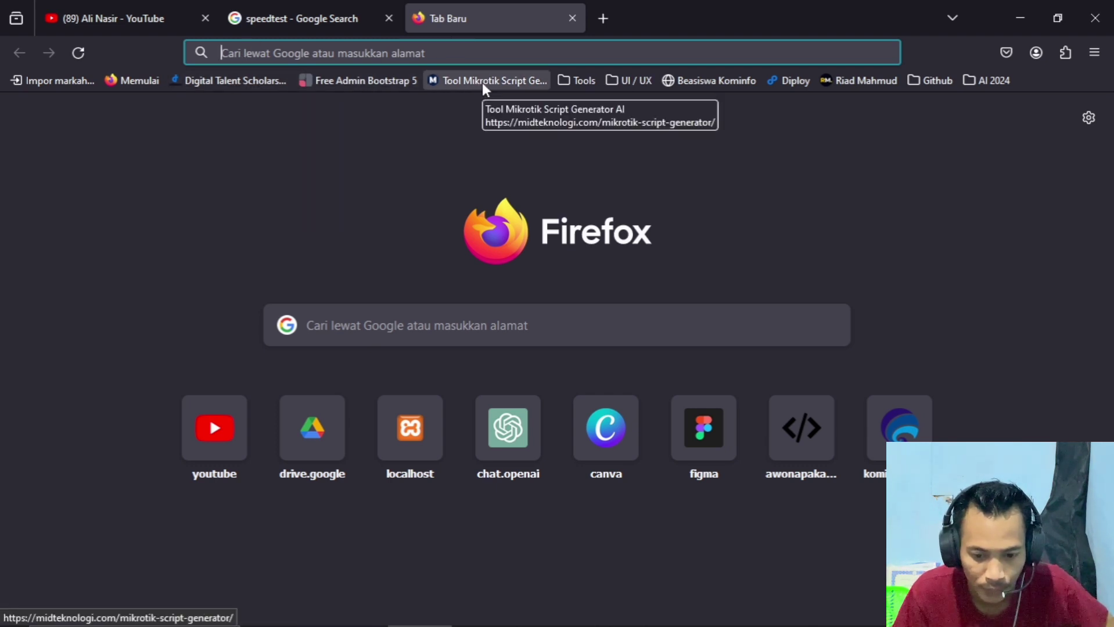
# - Open the Beasiswa Kominfo bookmark and reach its SSO 'Log In Akun' page
pyautogui.click(684, 80)
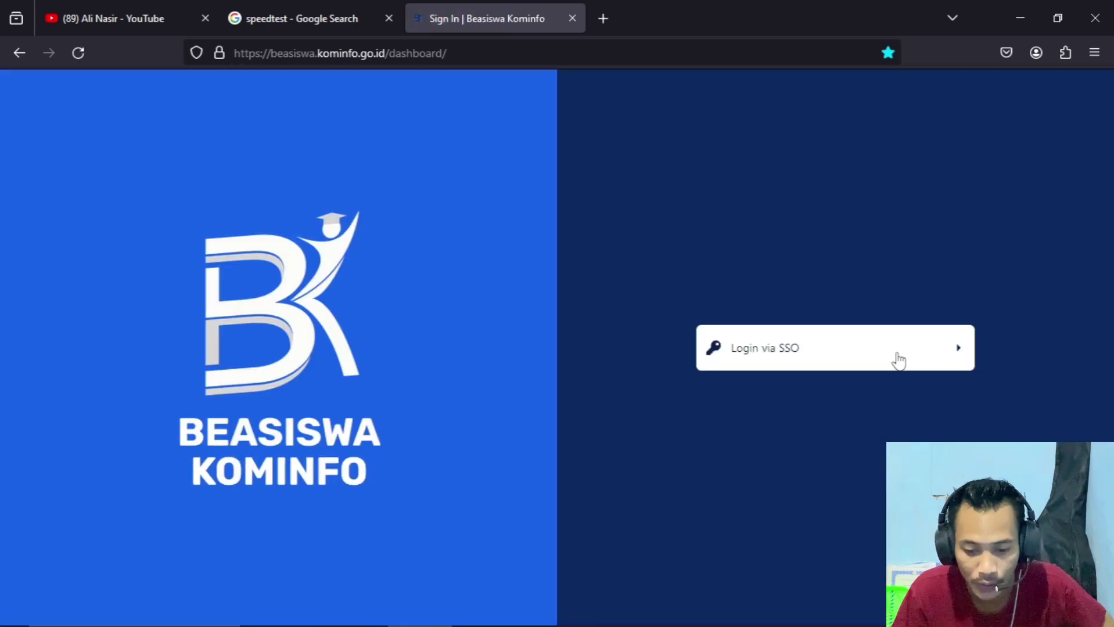
pyautogui.click(897, 355)
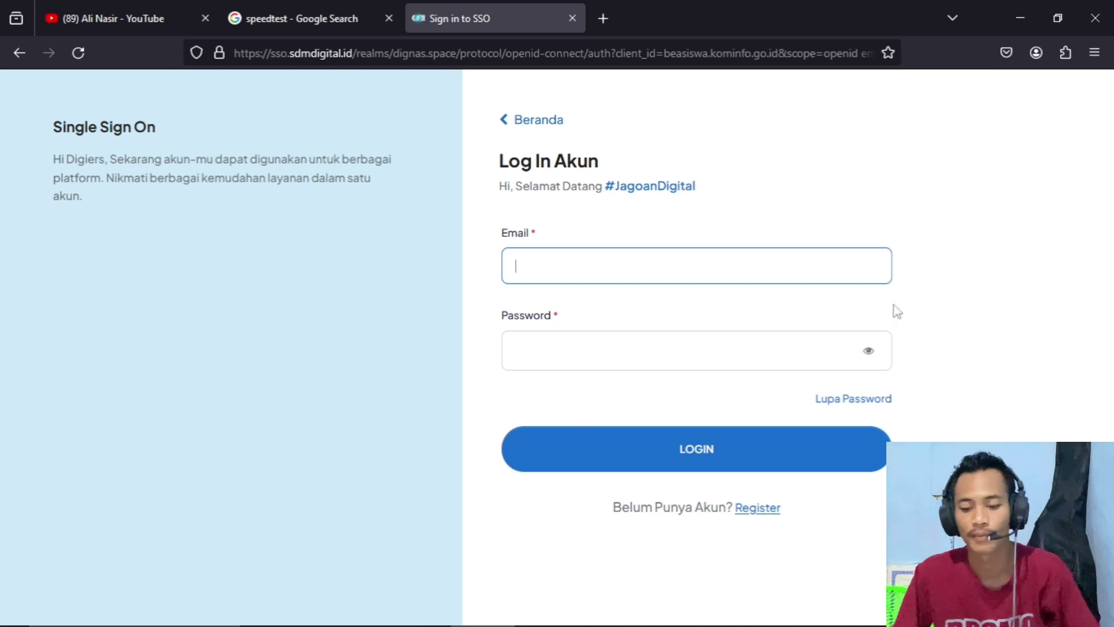
pyautogui.click(385, 622)
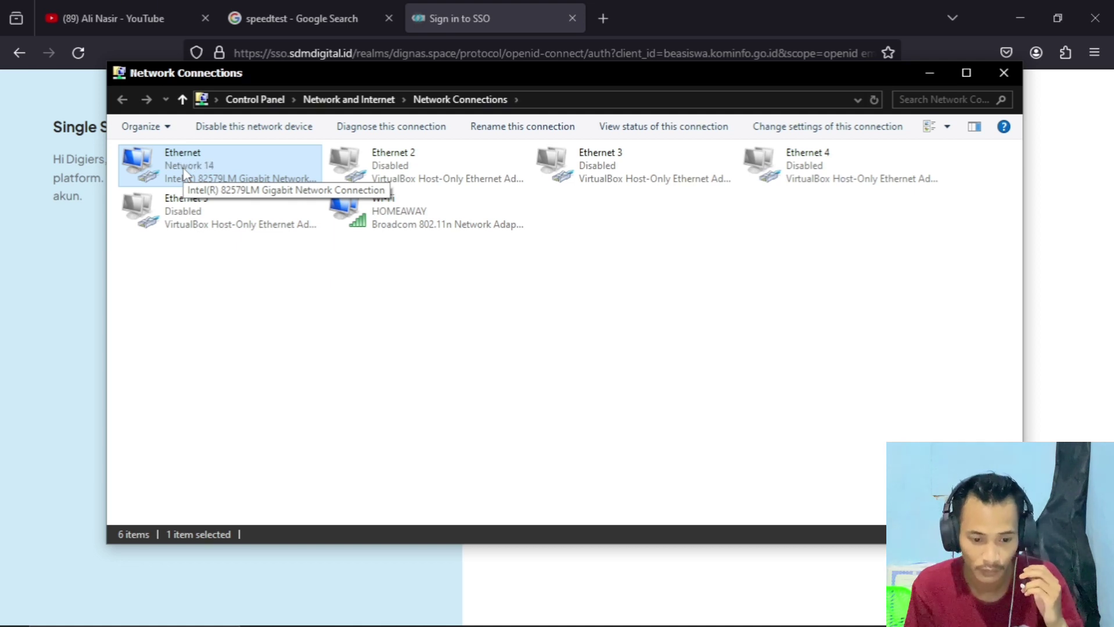
# - Reopen the Ethernet details, confirming address 10.24.30.14 with gateway 10.24.30.1
pyautogui.doubleClick(184, 173)
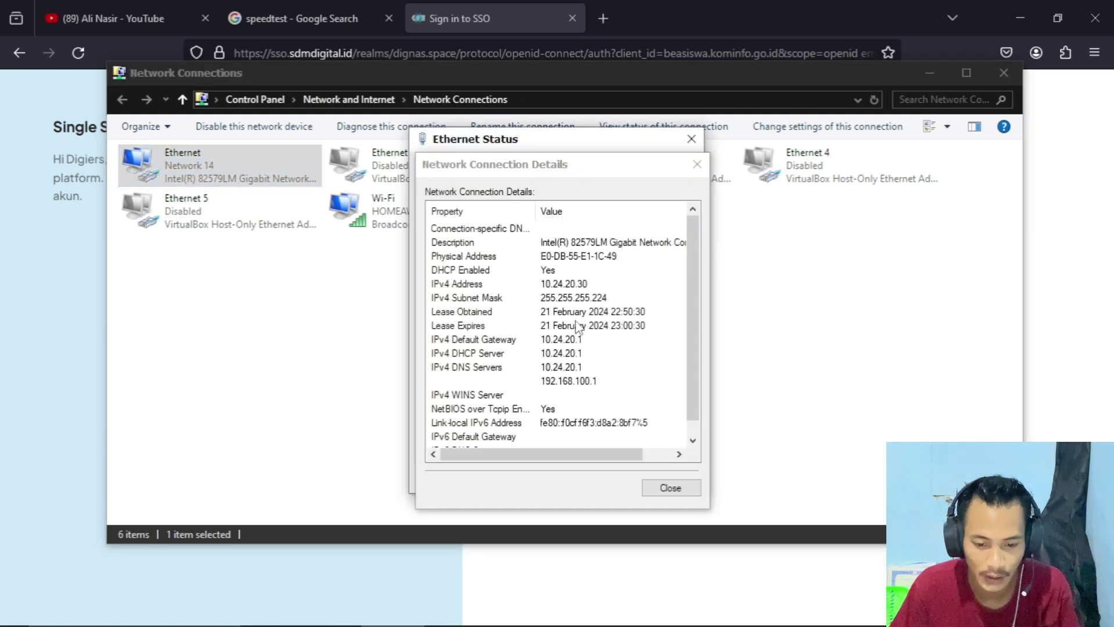
pyautogui.click(697, 165)
pyautogui.click(691, 138)
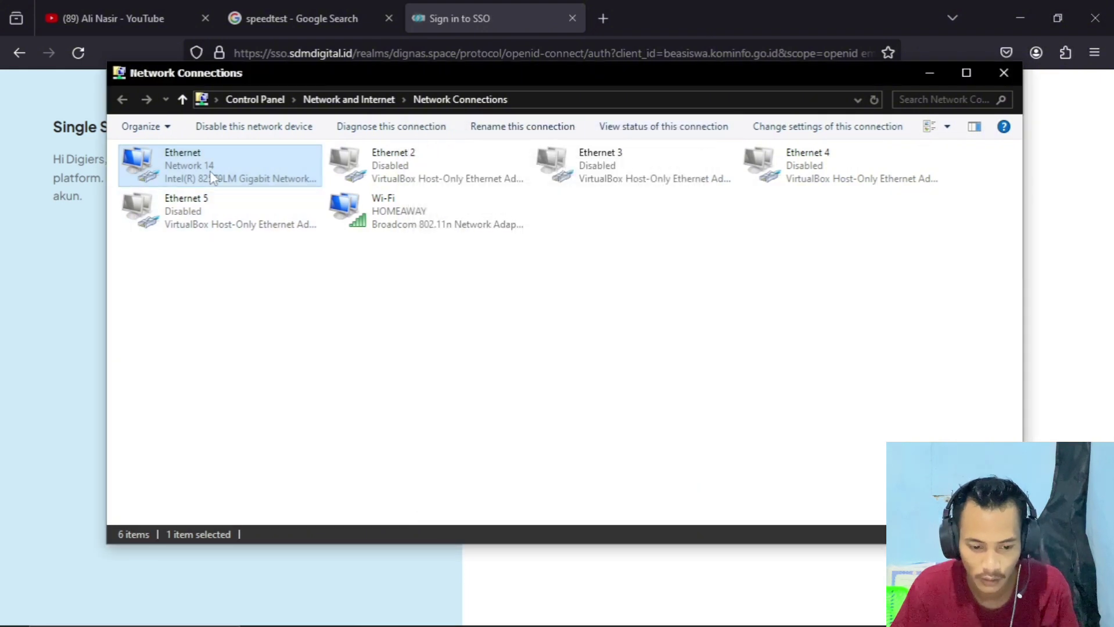
pyautogui.doubleClick(215, 177)
pyautogui.click(462, 295)
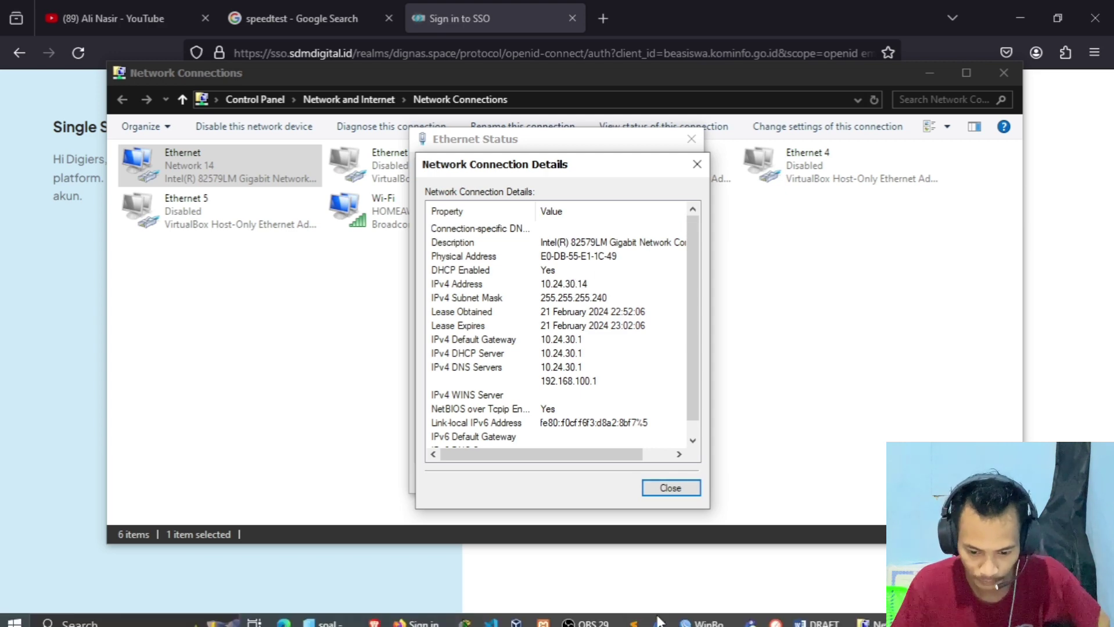
# - Bring Firefox's SSO login page back to the front after a brief look at Word
pyautogui.click(423, 617)
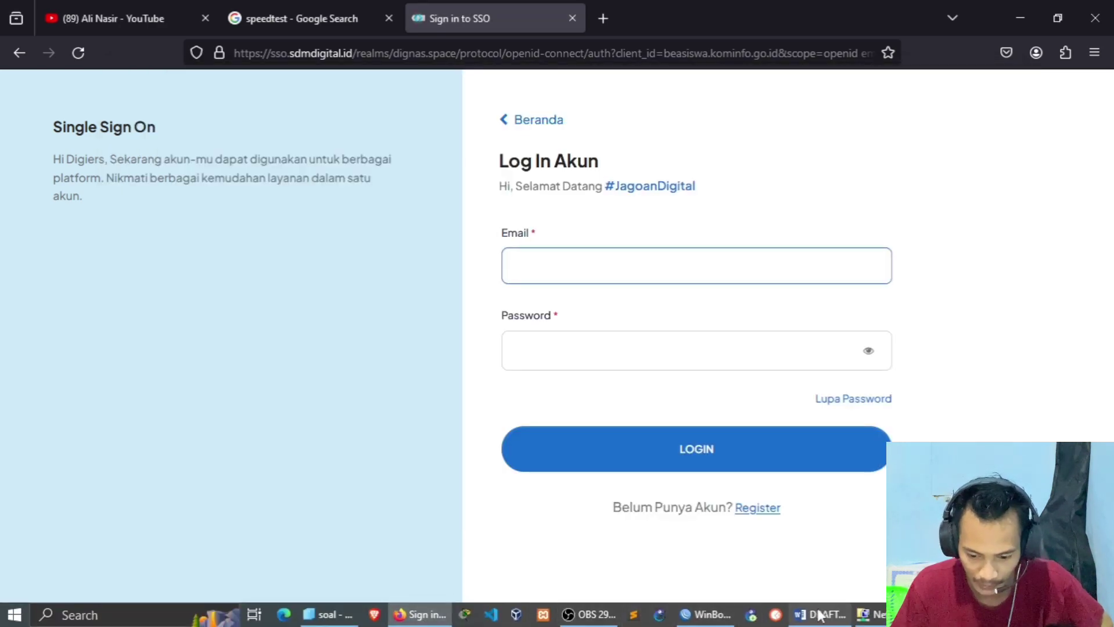
pyautogui.click(818, 616)
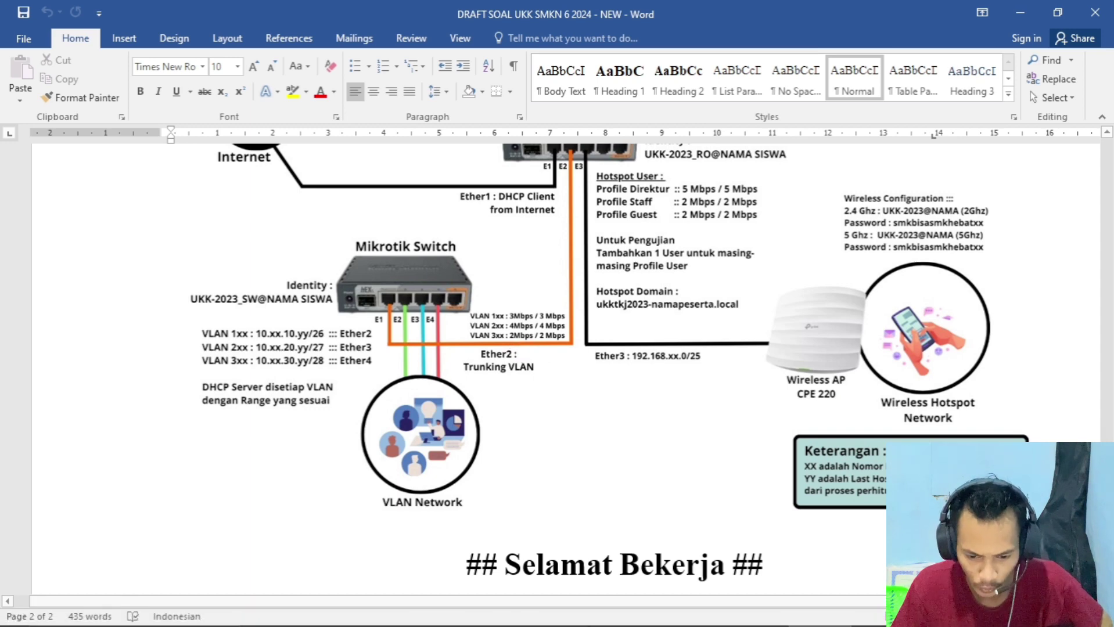
pyautogui.click(410, 621)
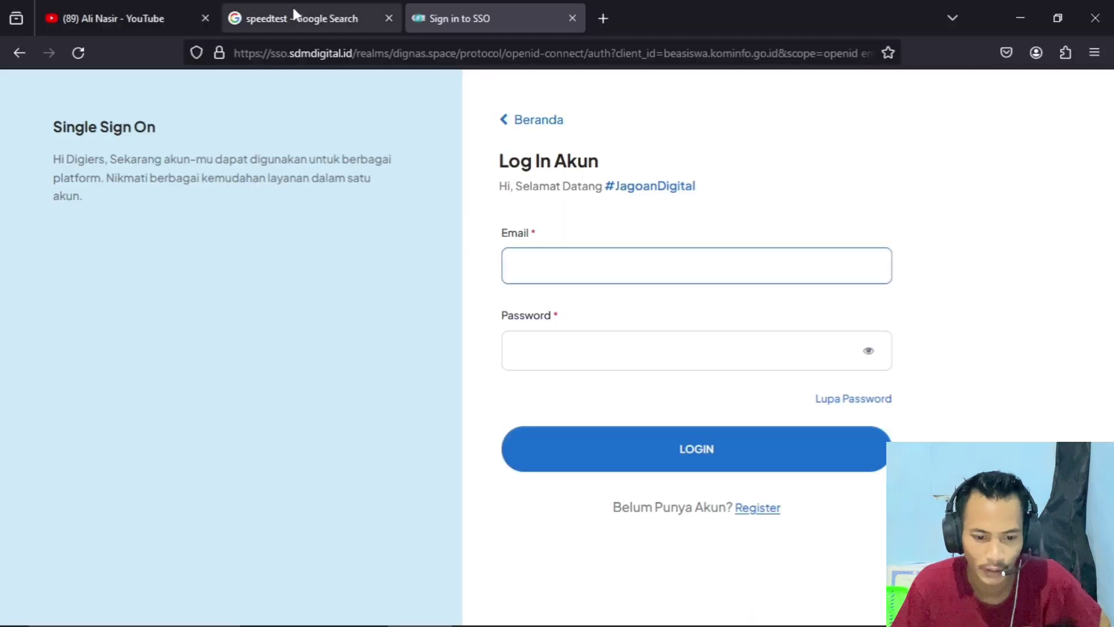
# - Rerun the speed test for 1.62 Mbps download, 1.80 Mbps upload and 21 ms latency
pyautogui.click(294, 16)
pyautogui.click(697, 127)
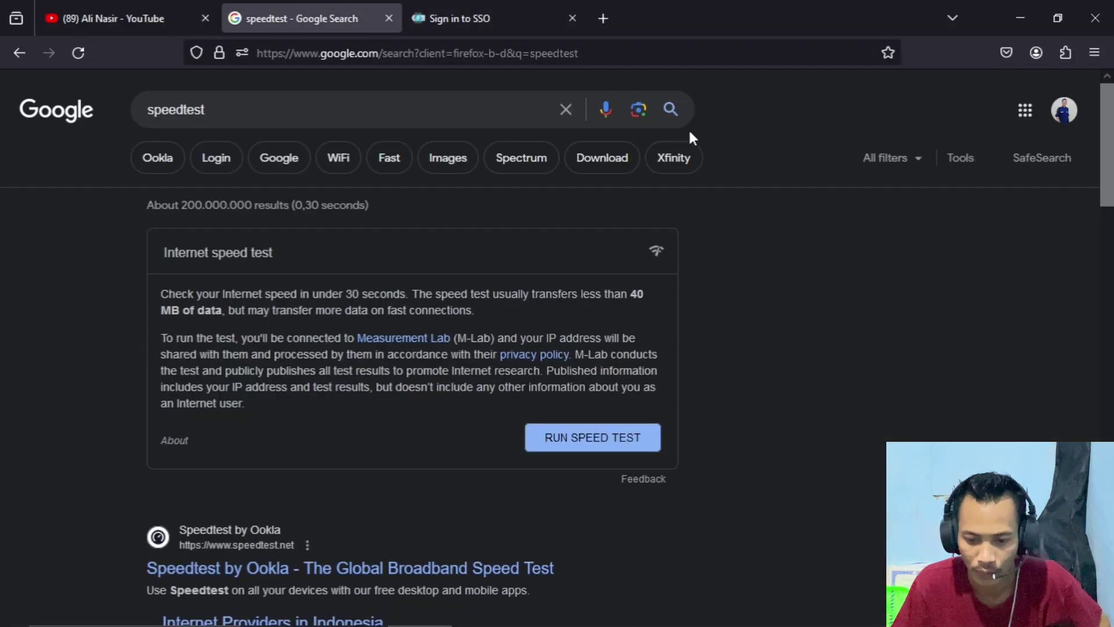
pyautogui.click(623, 434)
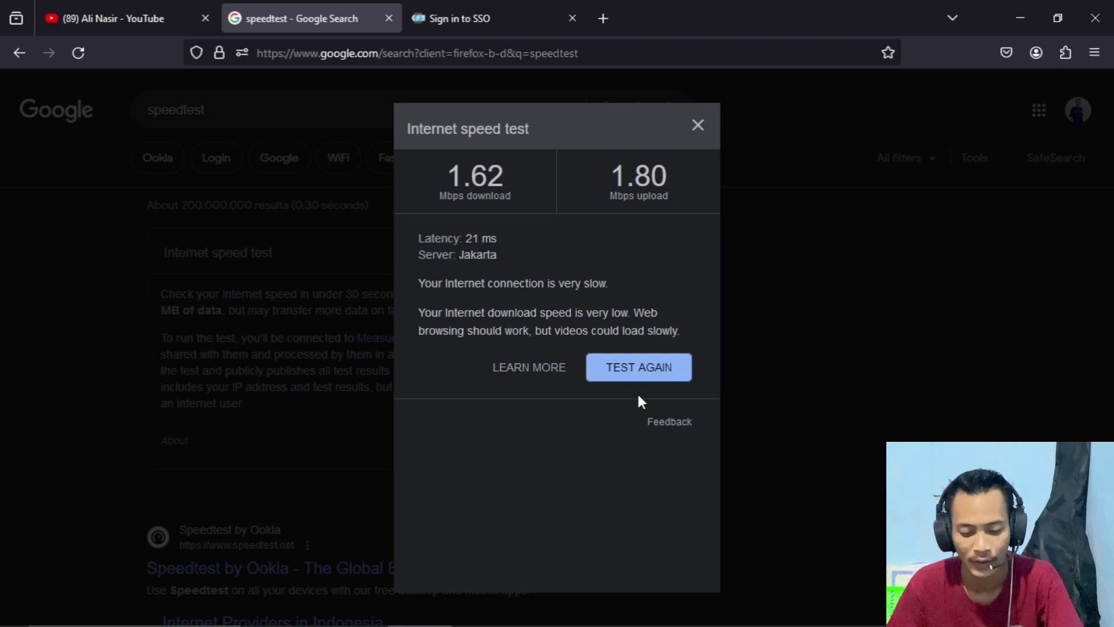
pyautogui.press('super+r')
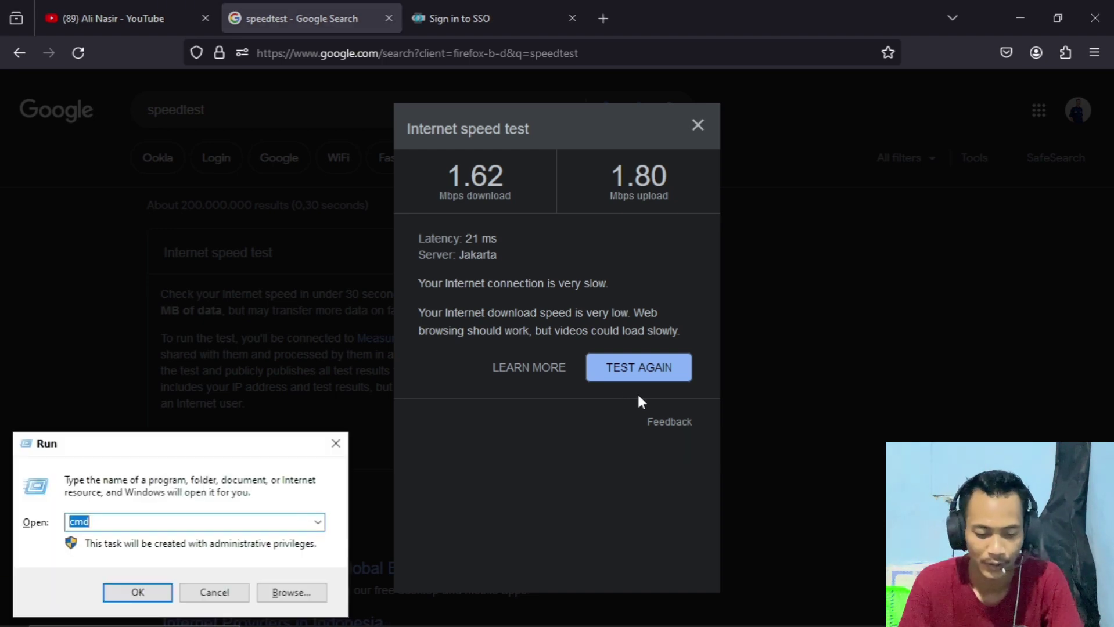
# - Launch cmd as administrator from the Run box and move its window aside
pyautogui.click(162, 521)
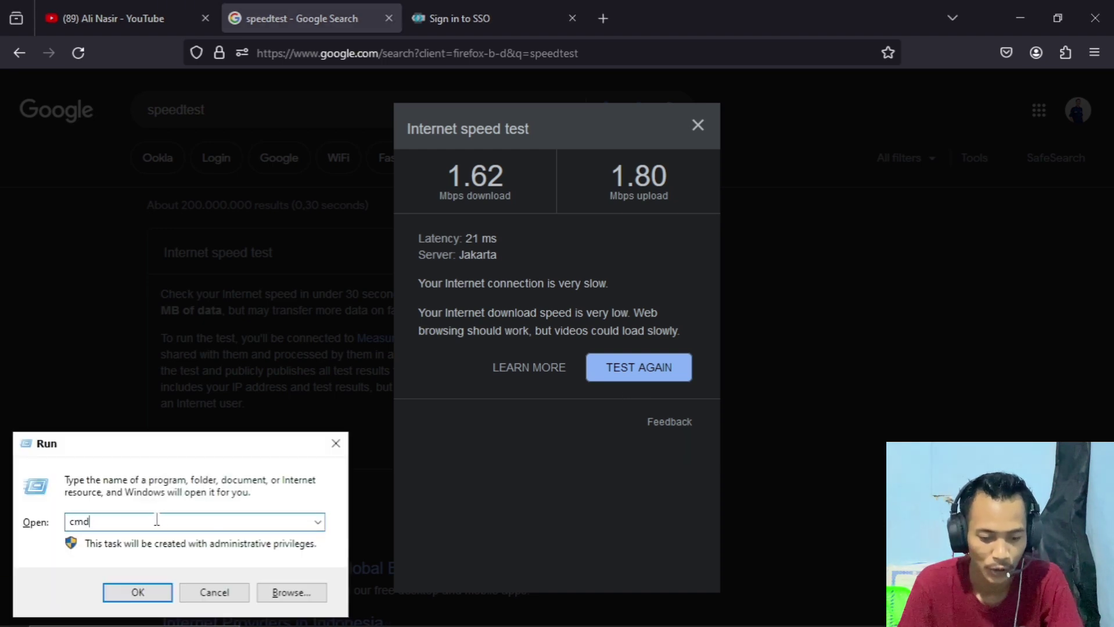
pyautogui.moveTo(141, 519); pyautogui.dragTo(71, 523)
pyautogui.press('Return')
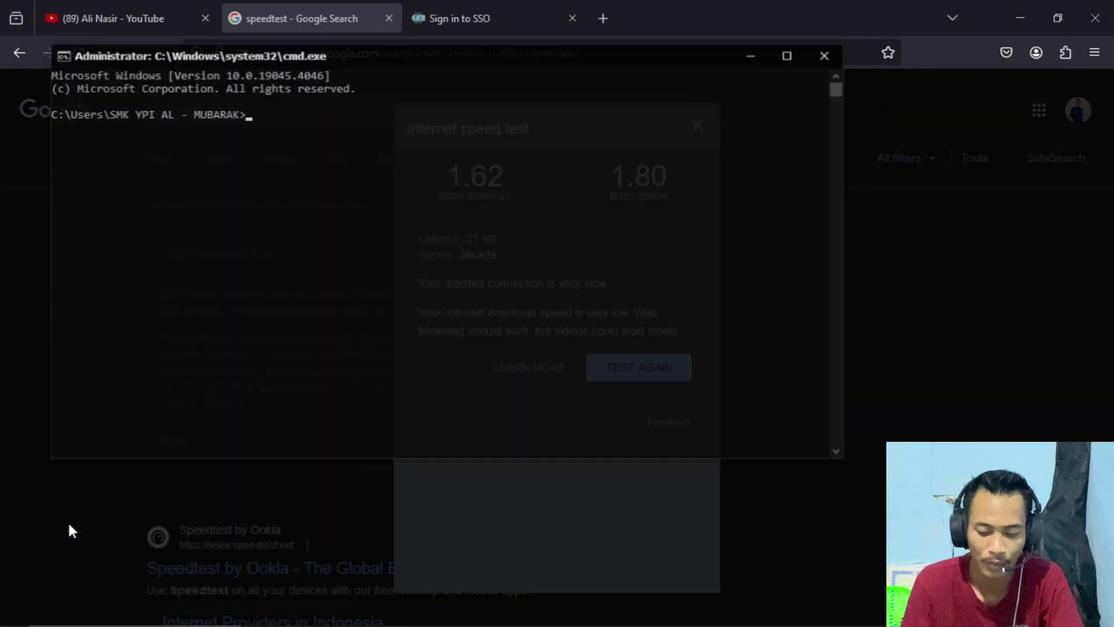
pyautogui.moveTo(453, 59); pyautogui.dragTo(617, 167)
# - Ping 192.168.100.1, getting 4 replies with 0% loss and 1 ms average
pyautogui.write('ping 192.168.')
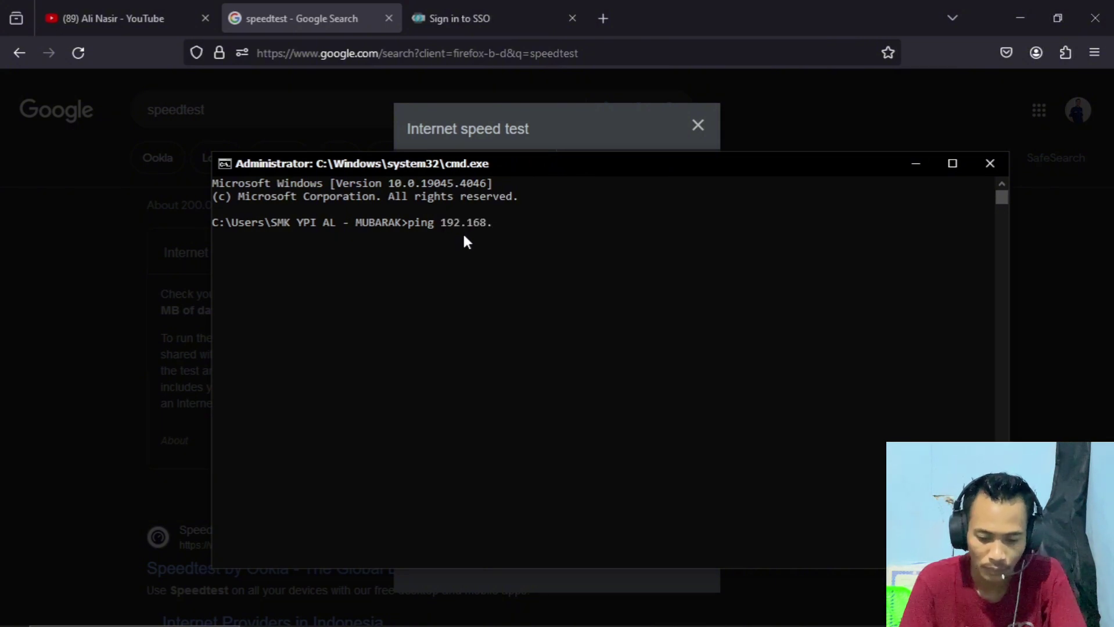
pyautogui.write('100.1')
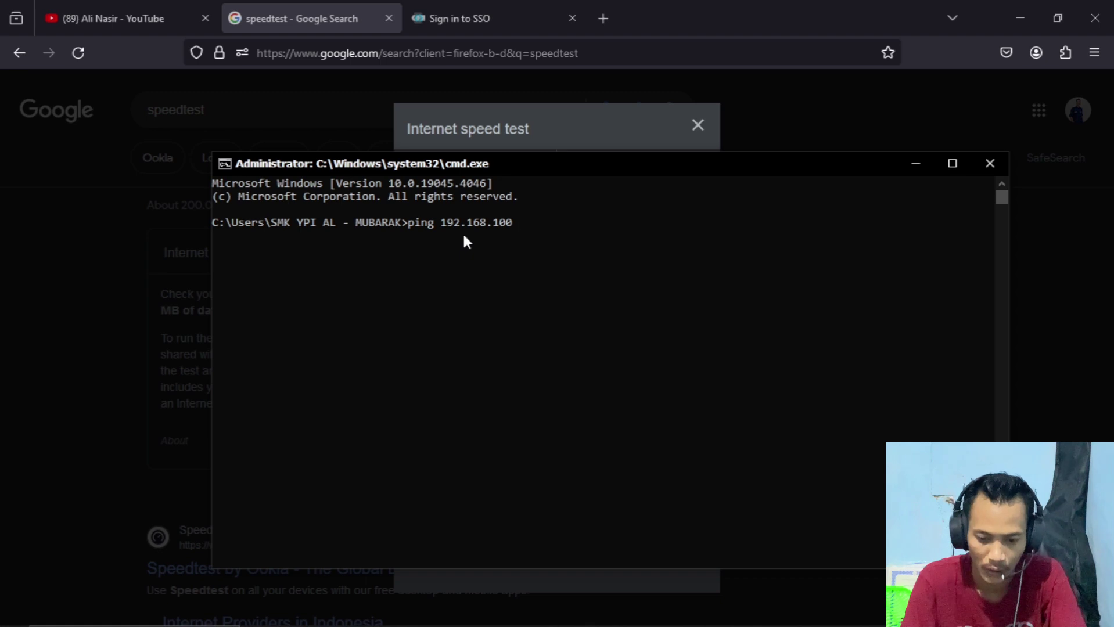
pyautogui.press('Return')
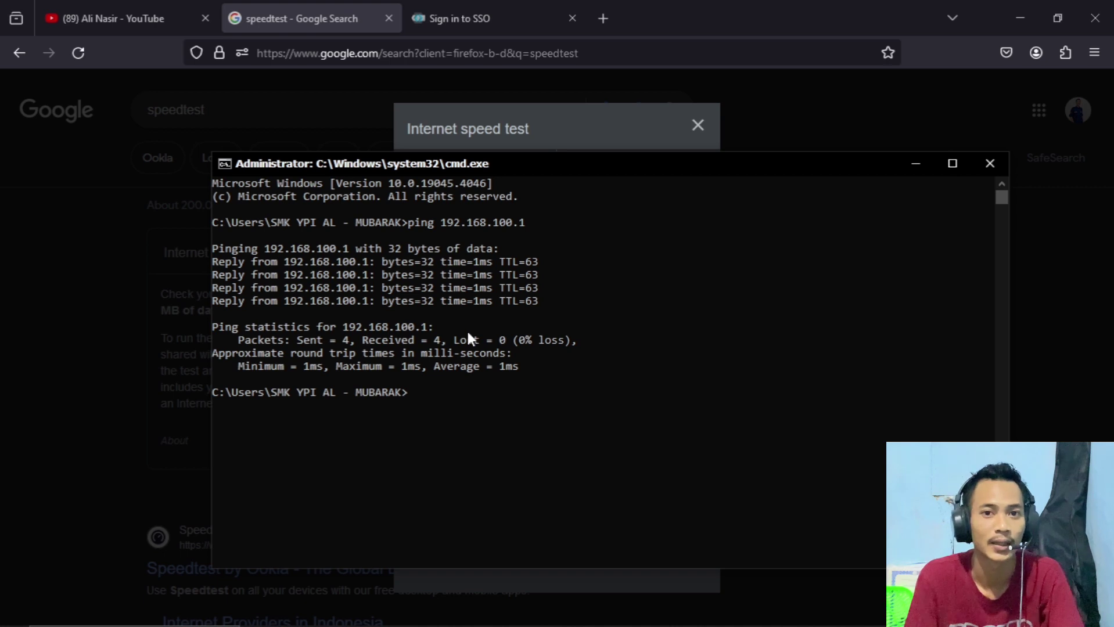
pyautogui.click(916, 163)
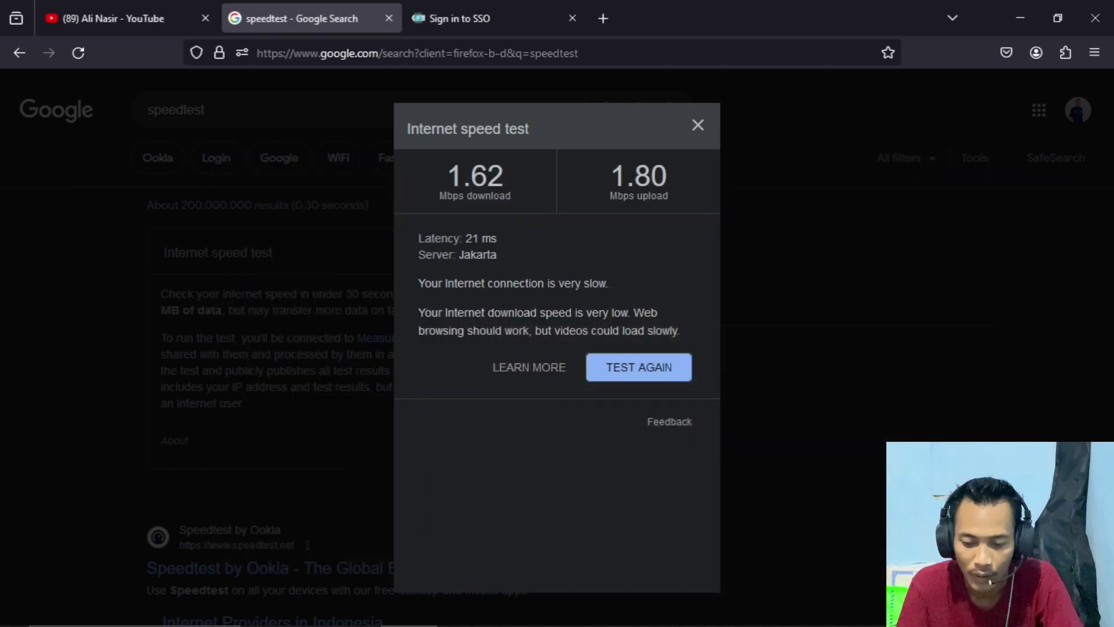
pyautogui.click(878, 614)
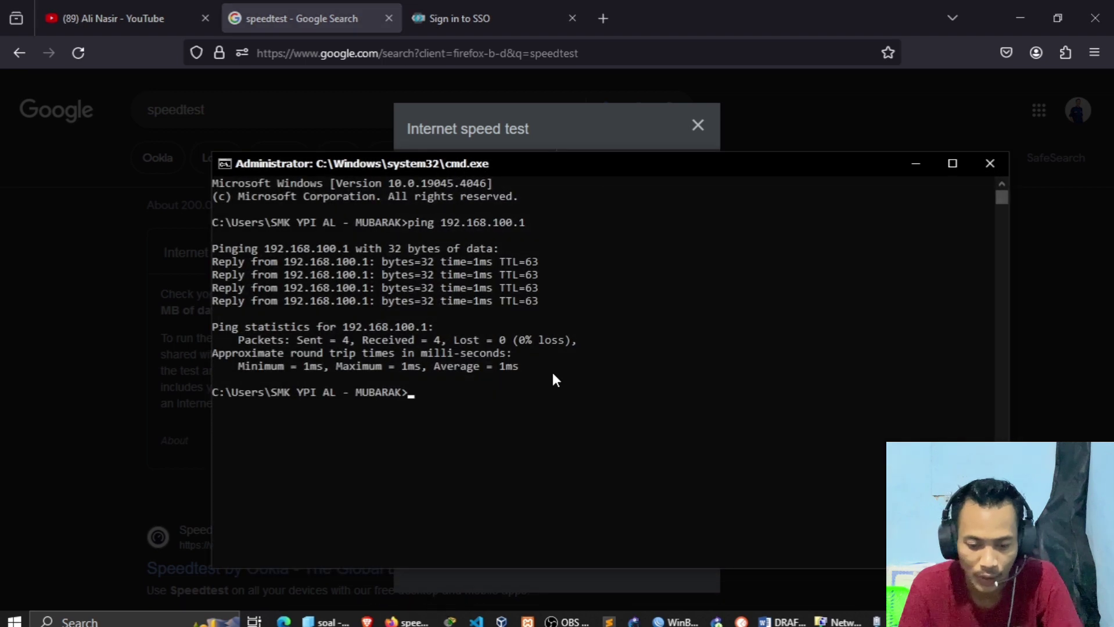
pyautogui.press('Up')
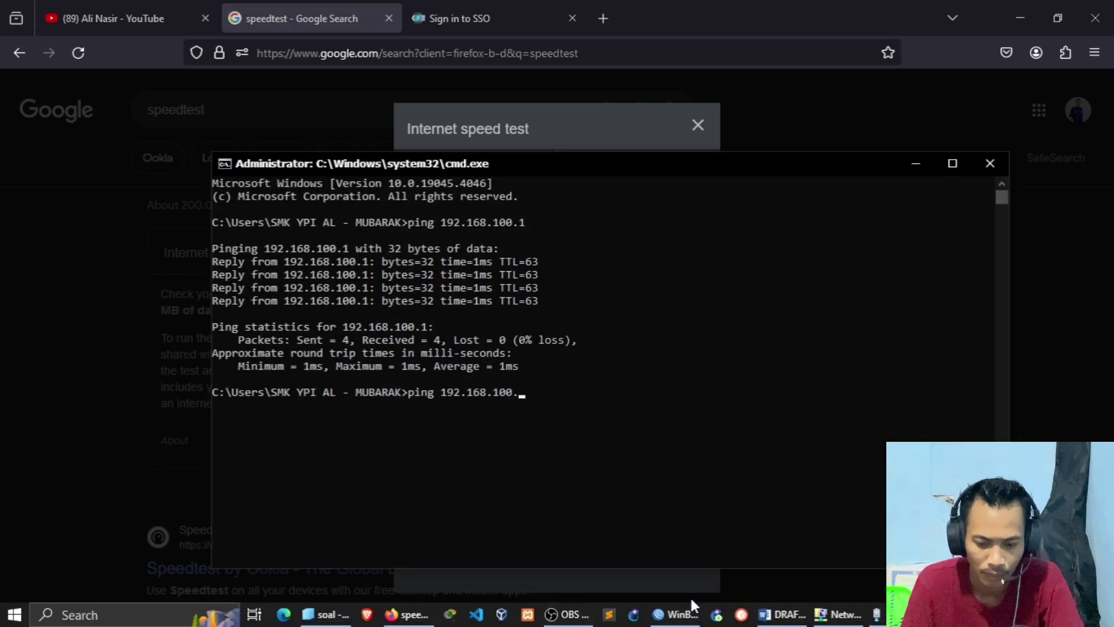
# - Ping 192.168.10.1 and stop it after getting no reply
pyautogui.click(676, 614)
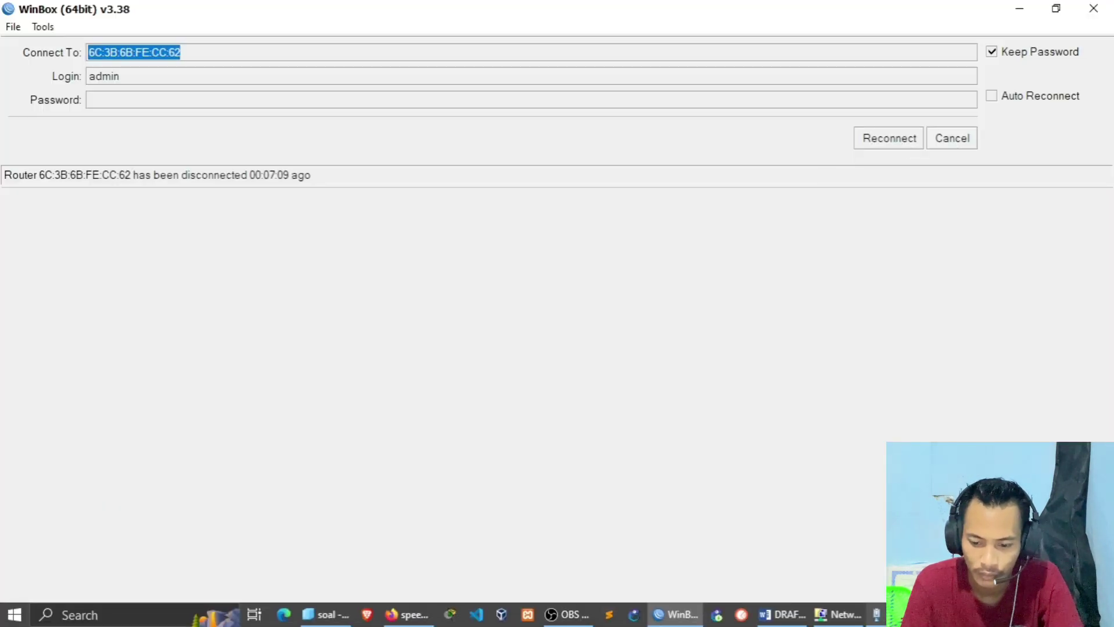
pyautogui.click(876, 614)
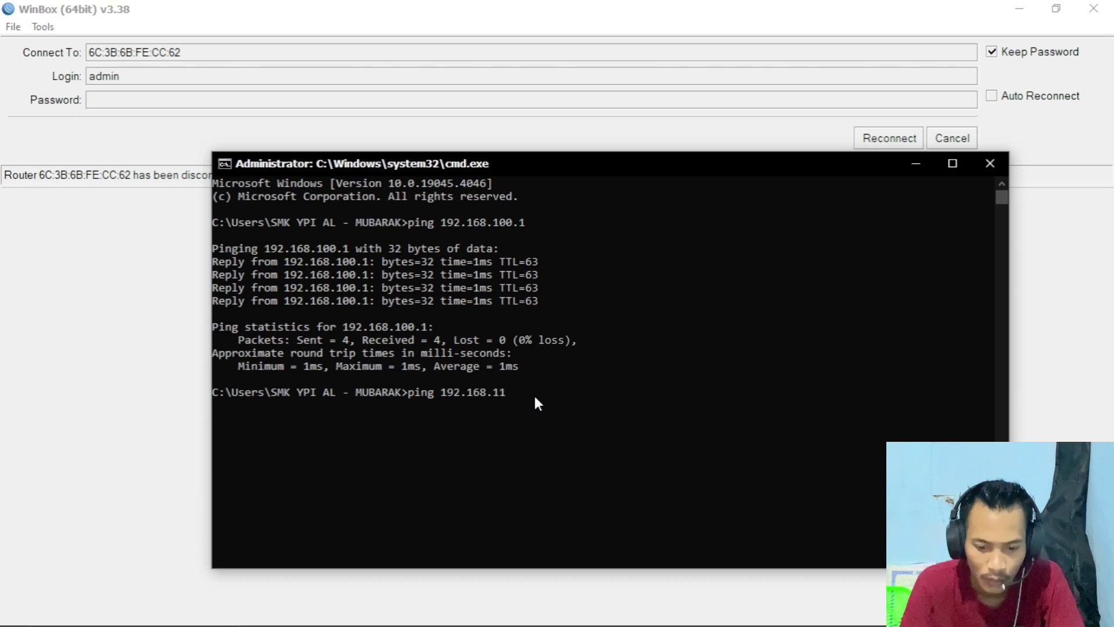
pyautogui.write('.1')
pyautogui.press('Return')
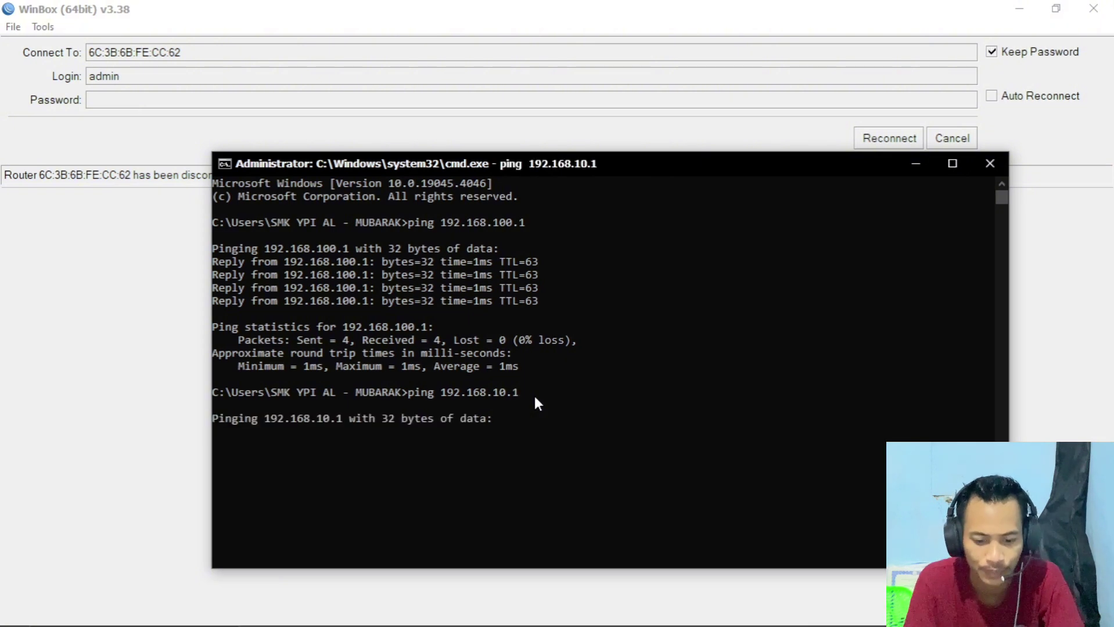
pyautogui.hotkey('ctrl', 'c')
# - Ping google.com, getting replies at 19 ms average with 0% loss, then return to Word
pyautogui.press('Up')
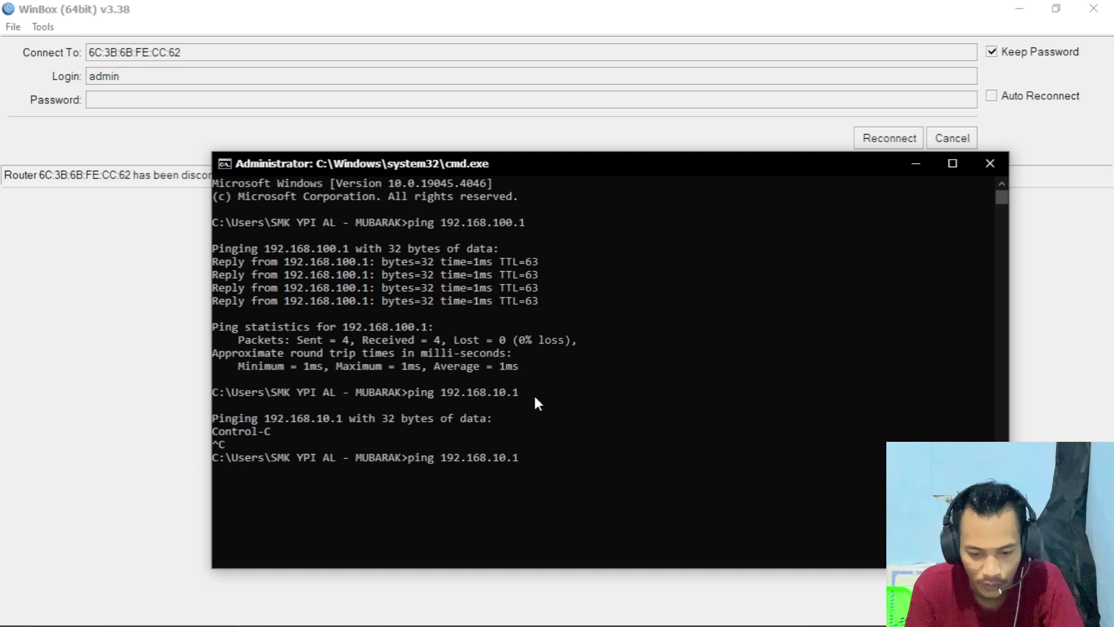
pyautogui.press('BackSpace')
pyautogui.press('BackSpace')
pyautogui.press('BackSpace')
pyautogui.press('BackSpace')
pyautogui.press('BackSpace')
pyautogui.press('BackSpace')
pyautogui.press('BackSpace')
pyautogui.press('BackSpace')
pyautogui.press('BackSpace')
pyautogui.press('BackSpace')
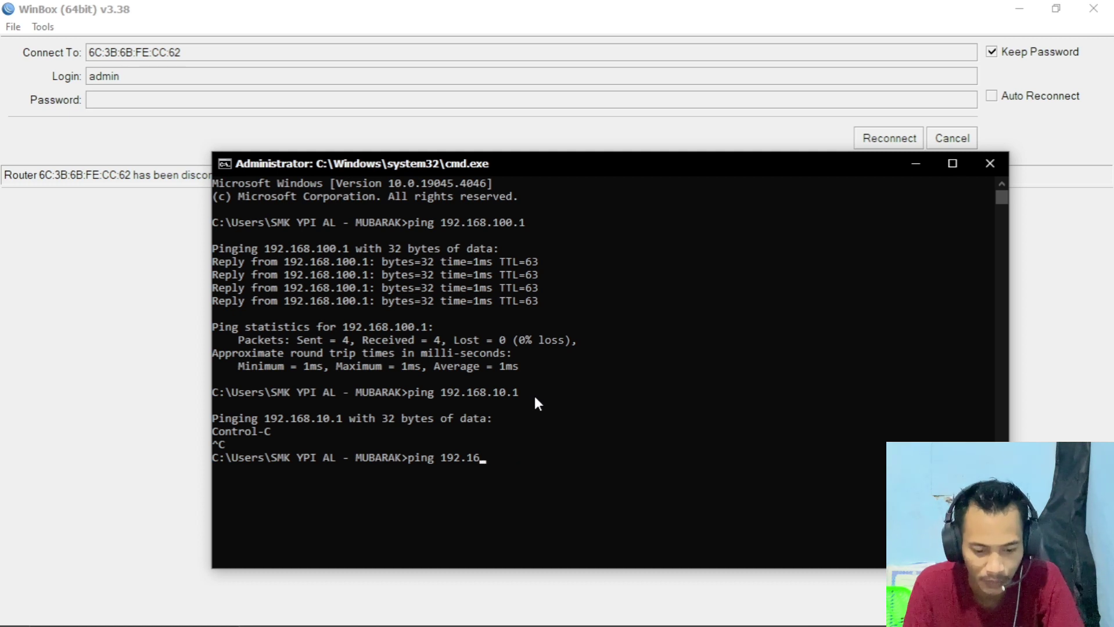
pyautogui.press('BackSpace')
pyautogui.press('BackSpace')
pyautogui.write('g')
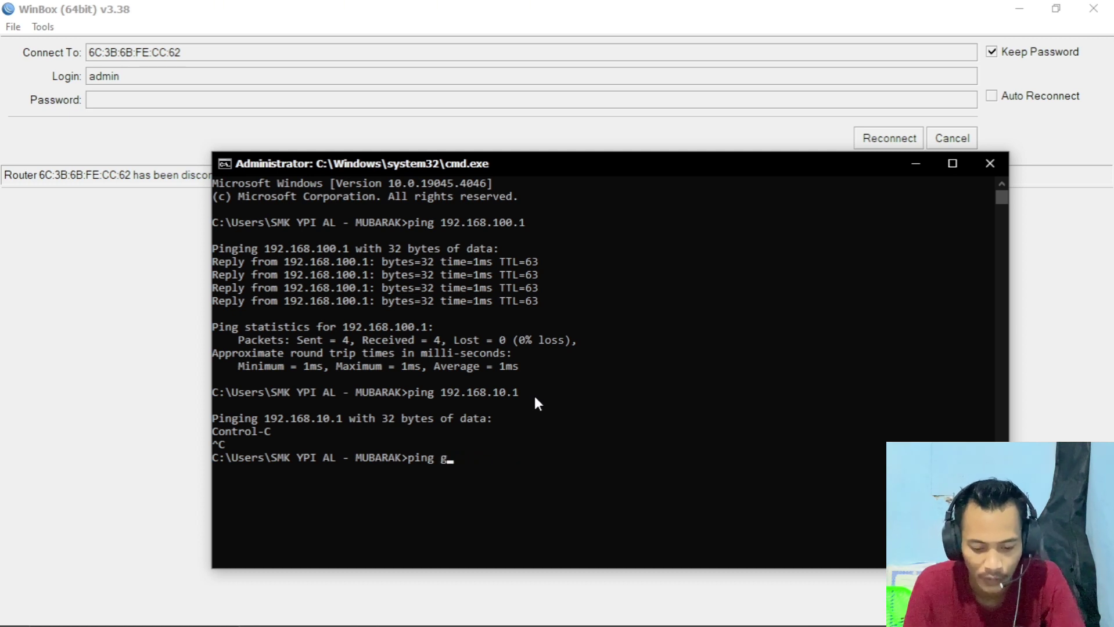
pyautogui.write('oogle.com')
pyautogui.press('Return')
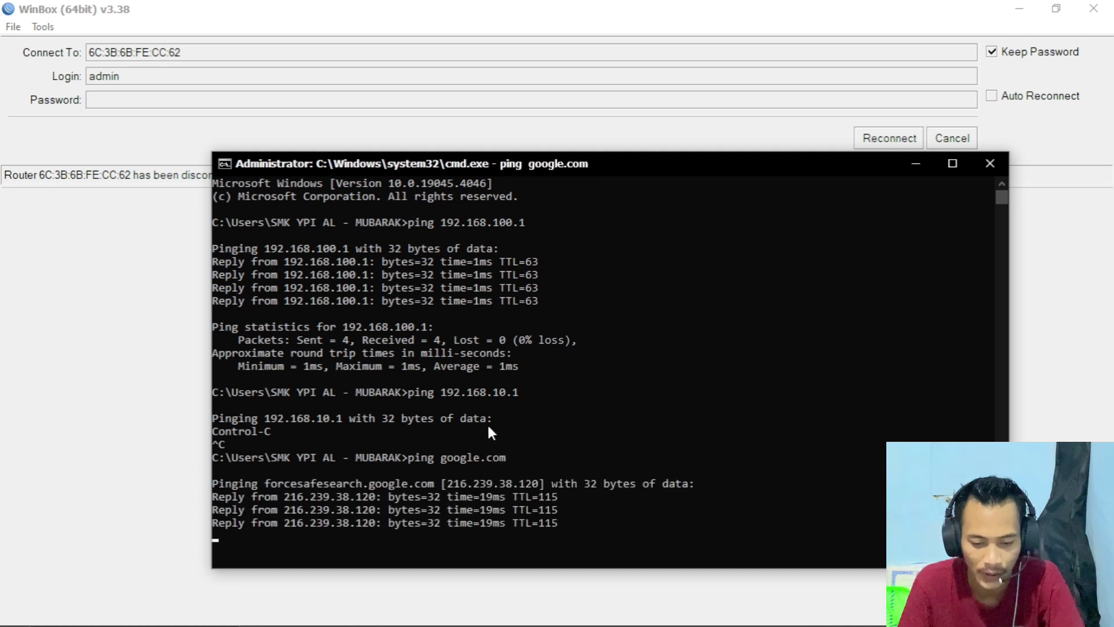
pyautogui.hotkey('ctrl', 'c')
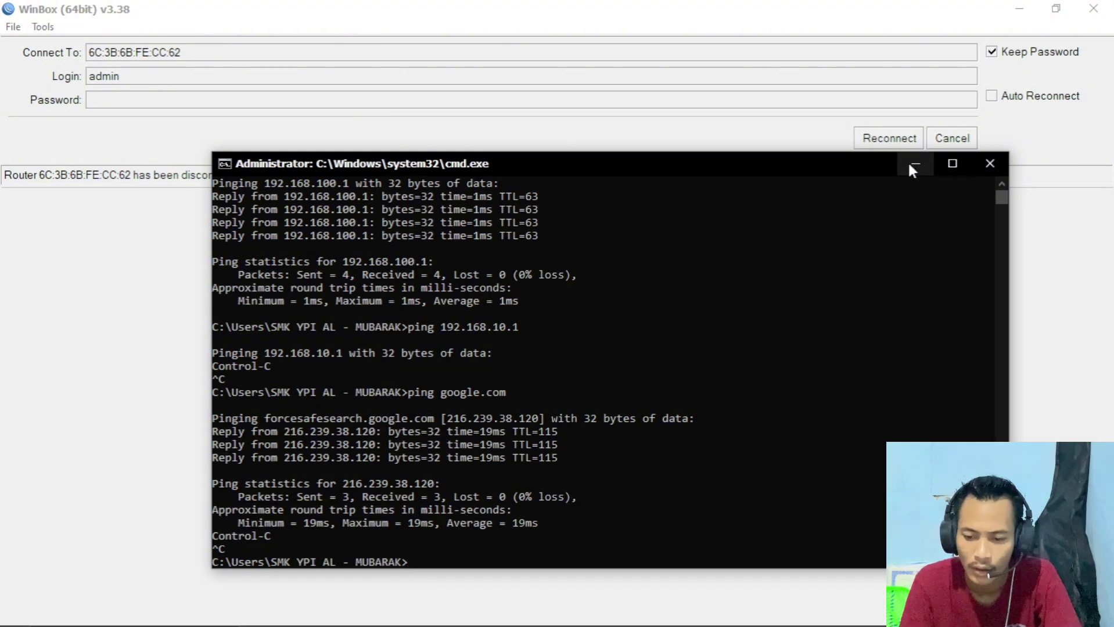
pyautogui.moveTo(838, 624)
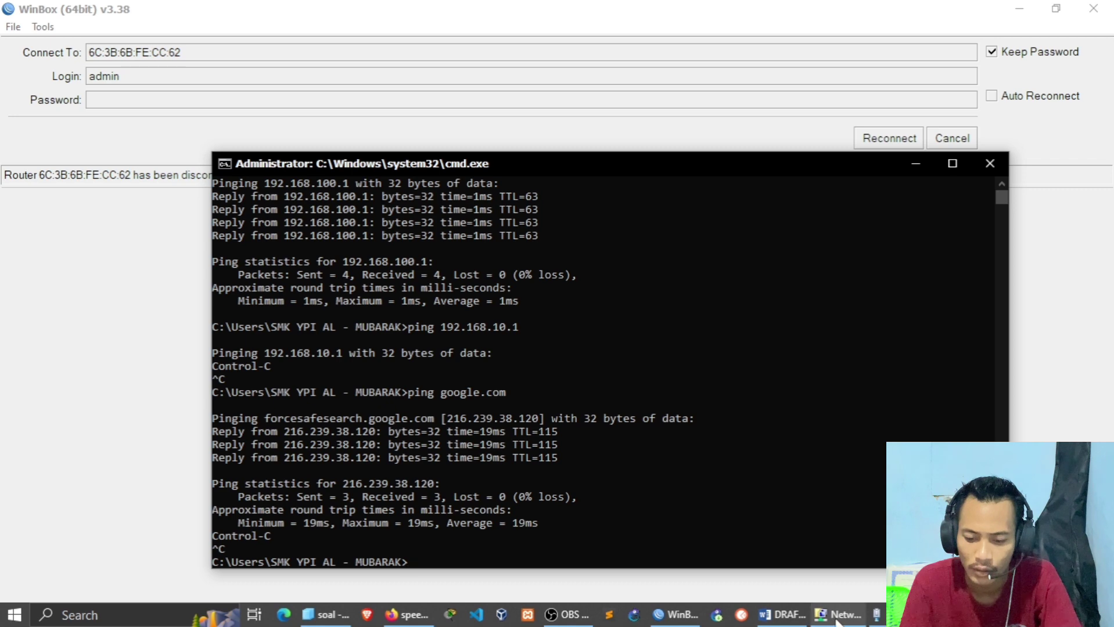
pyautogui.click(795, 619)
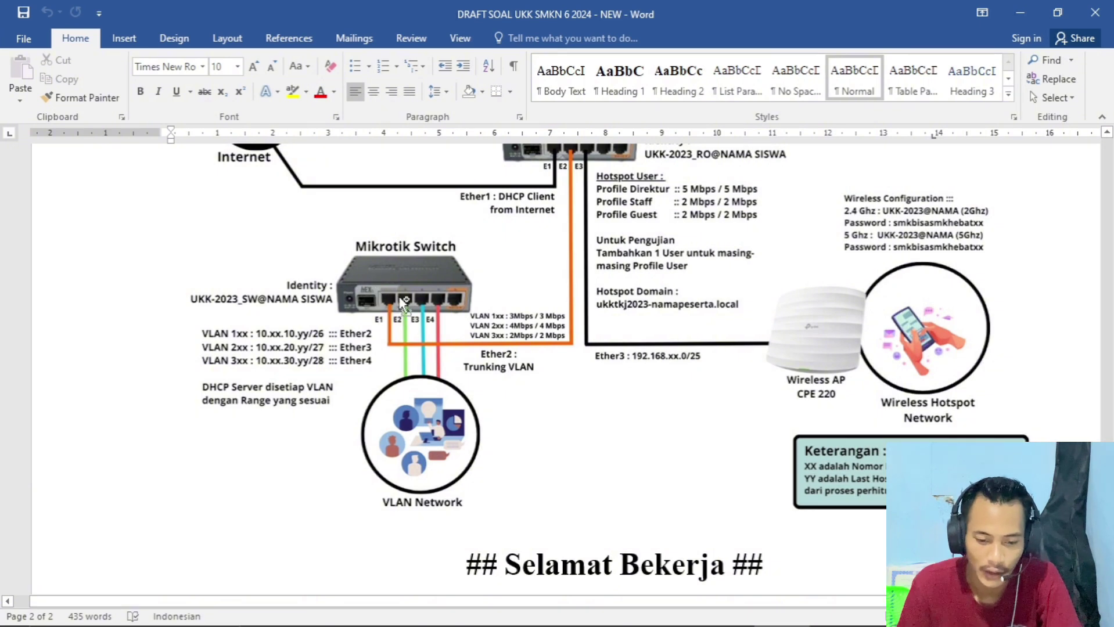
# - Scroll up the Word exam draft to the Mikrotik Router and Switch topology diagram
pyautogui.scroll(2, 400, 299)
pyautogui.scroll(2, 402, 302)
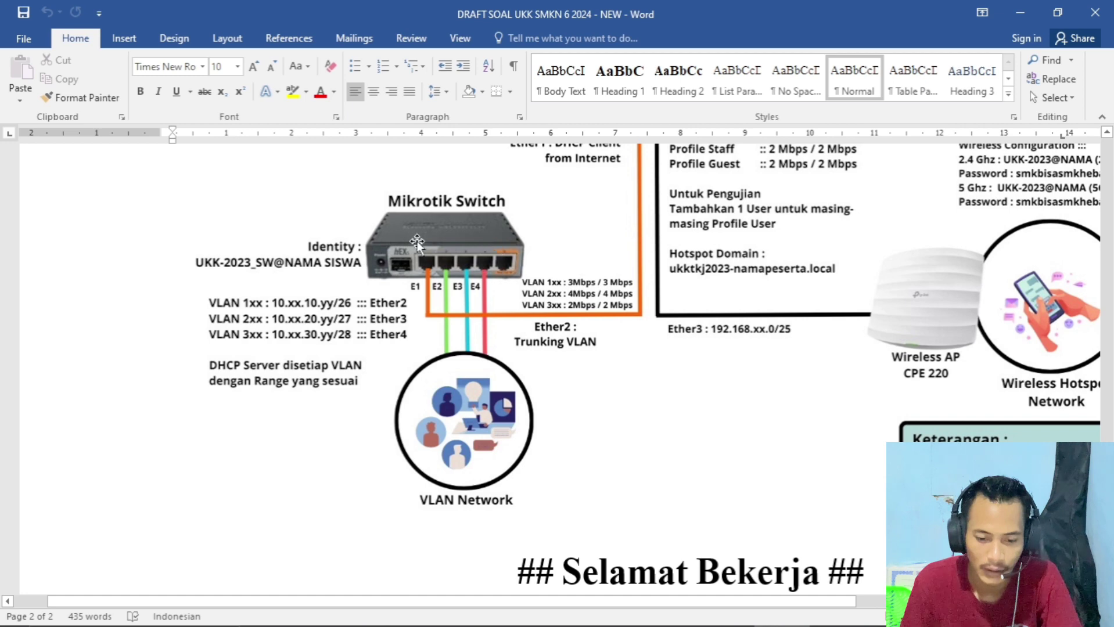
pyautogui.scroll(4, 491, 280)
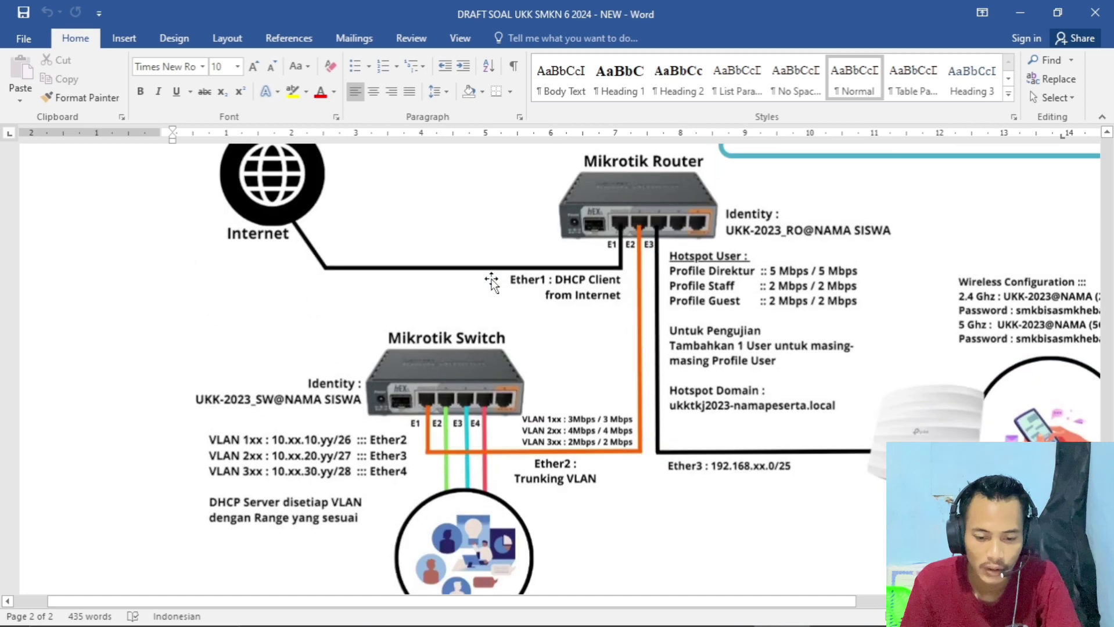